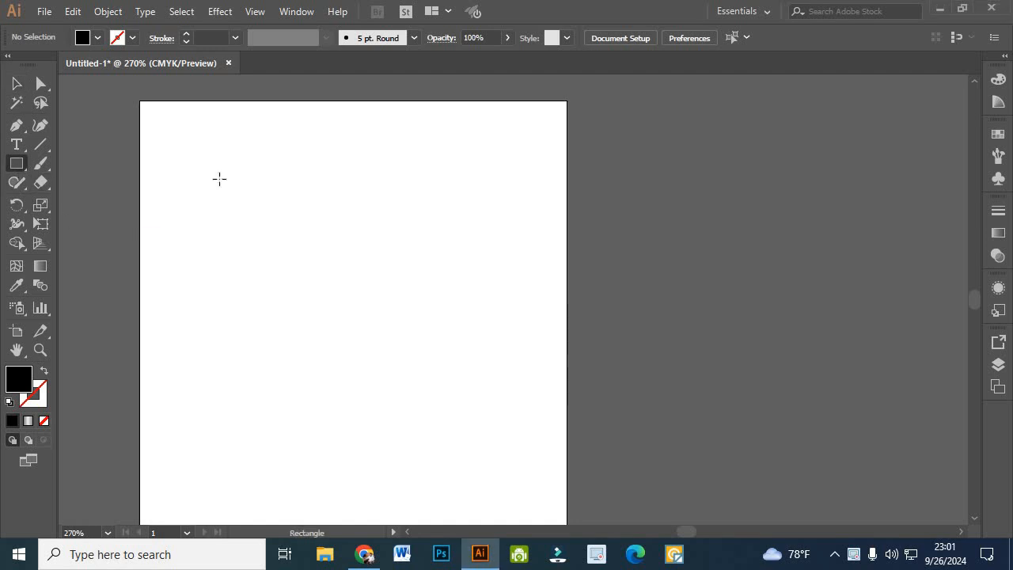
Draw a thin, tall black rectangle and duplicate it sideways into a row of four evenly spaced vertical bars.
drag(219, 179, 230, 435)
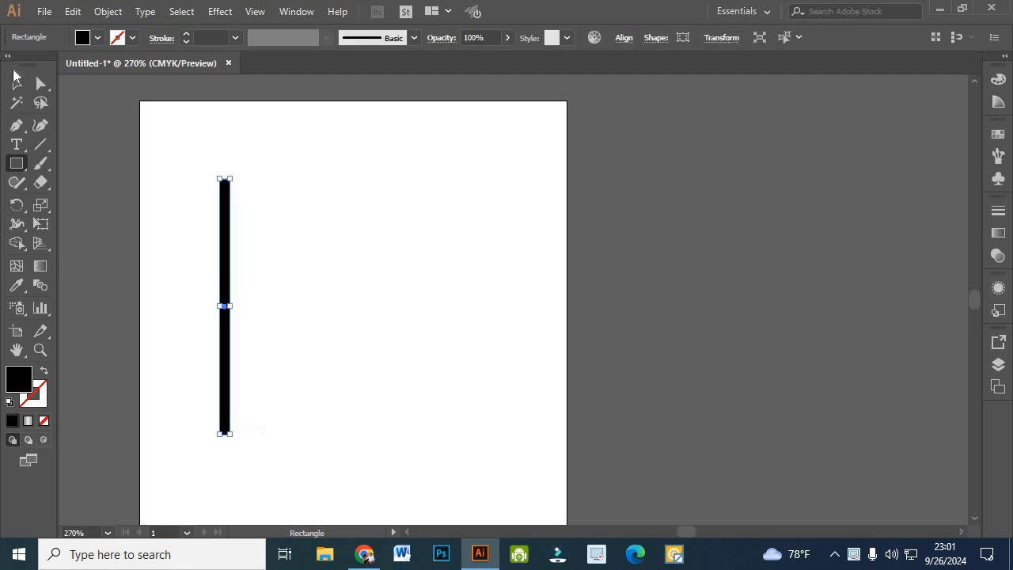
click(15, 79)
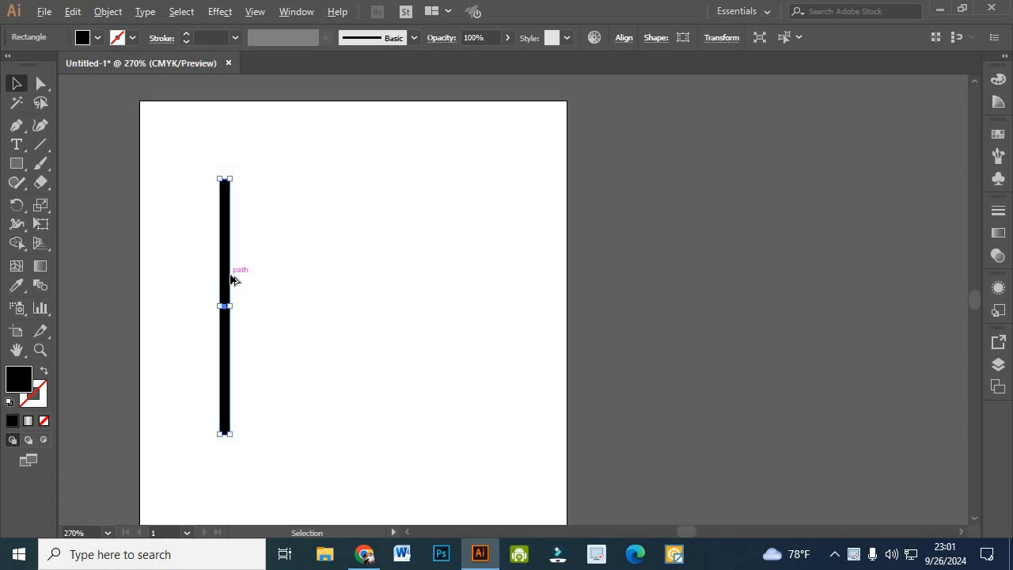
drag(229, 277, 250, 278)
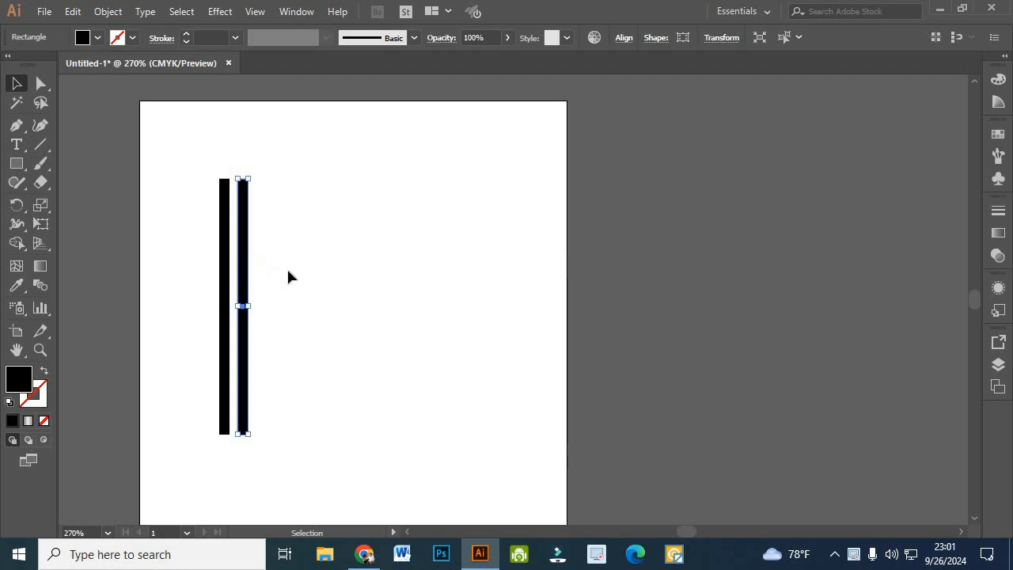
key(ctrl+d)
key(ctrl+d)
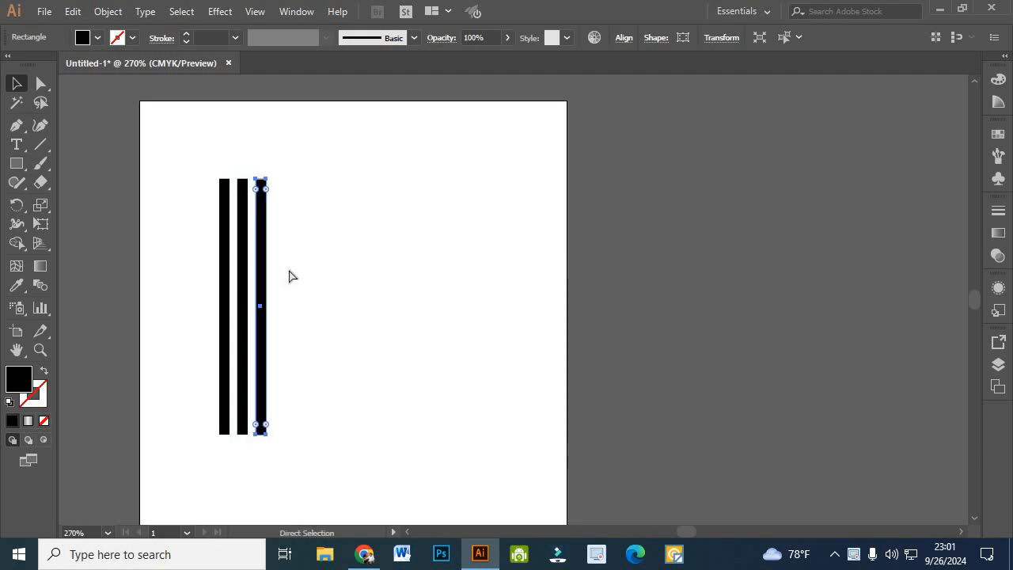
click(182, 256)
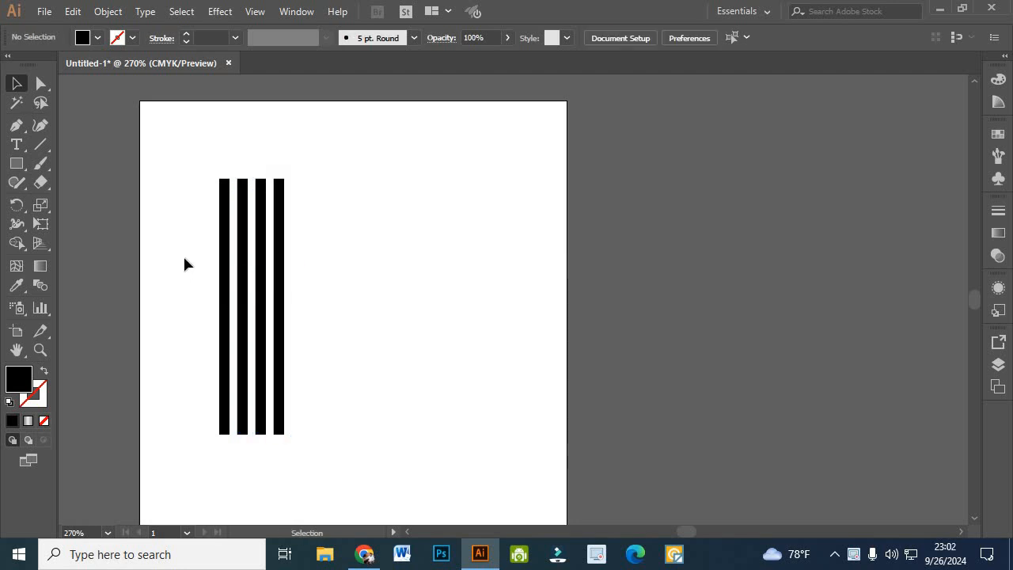
Save the four bars together as a dynamic movie clip symbol named STER.
drag(188, 251, 311, 295)
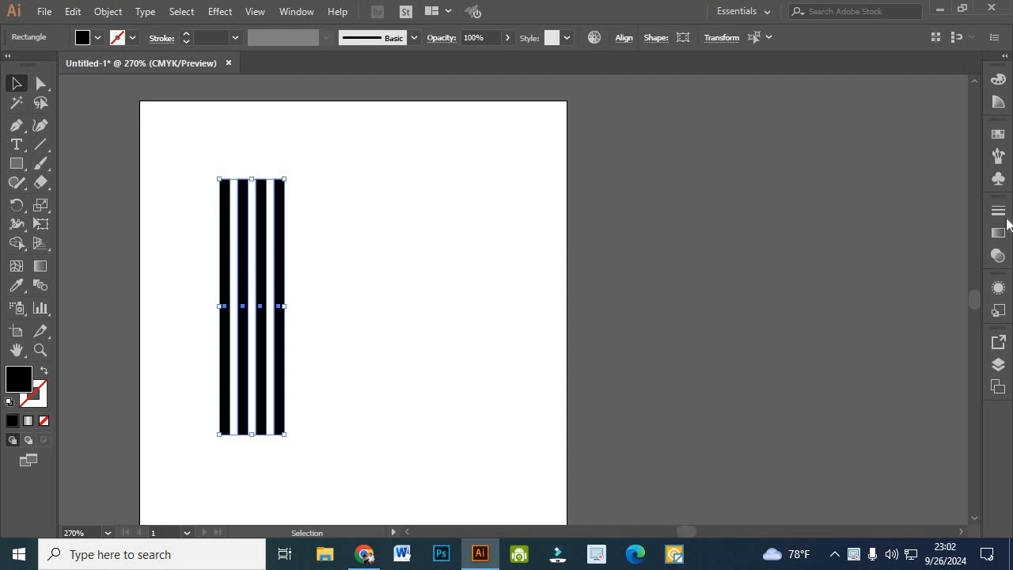
click(999, 179)
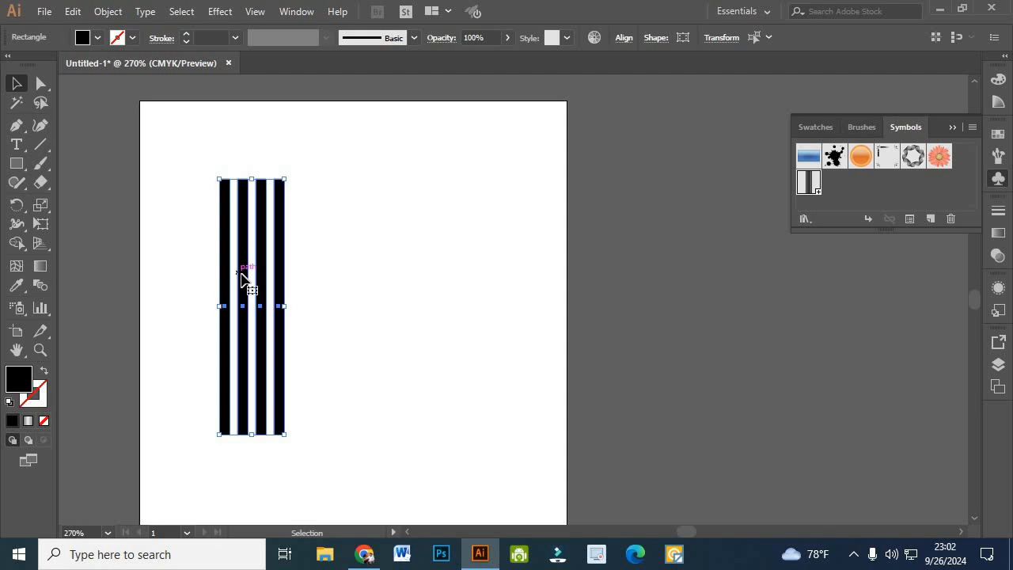
drag(247, 281, 848, 188)
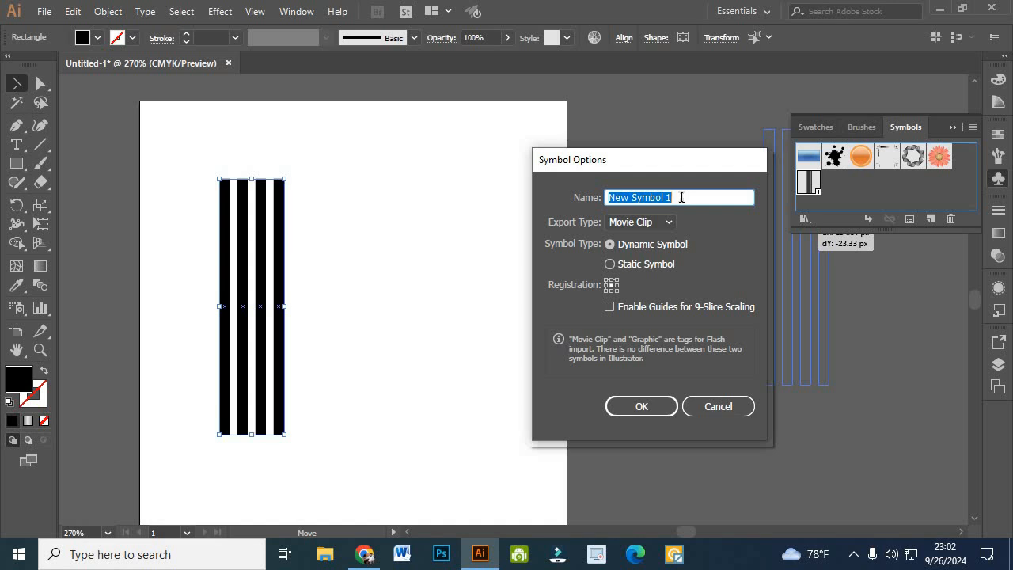
text(STER)
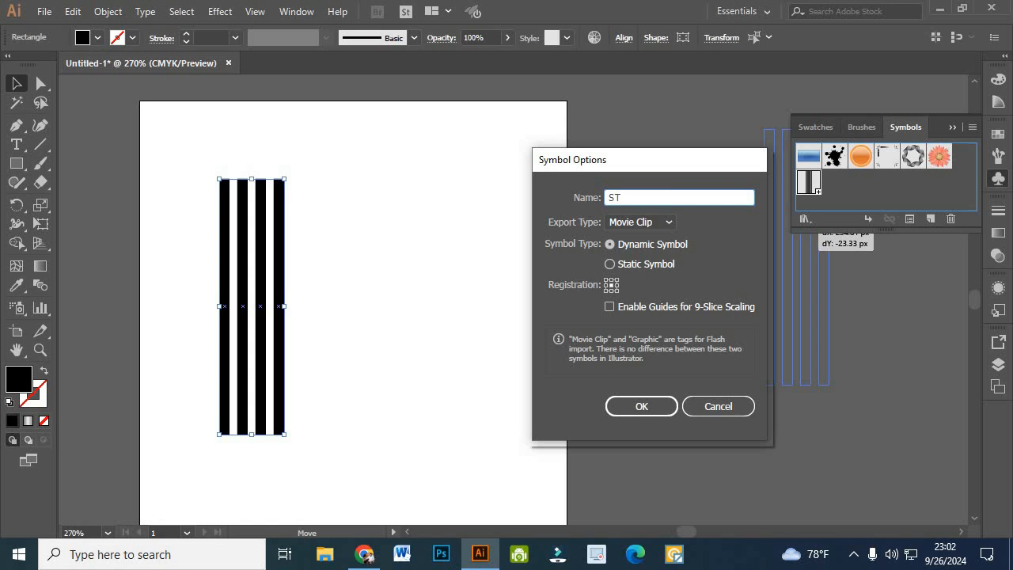
click(642, 406)
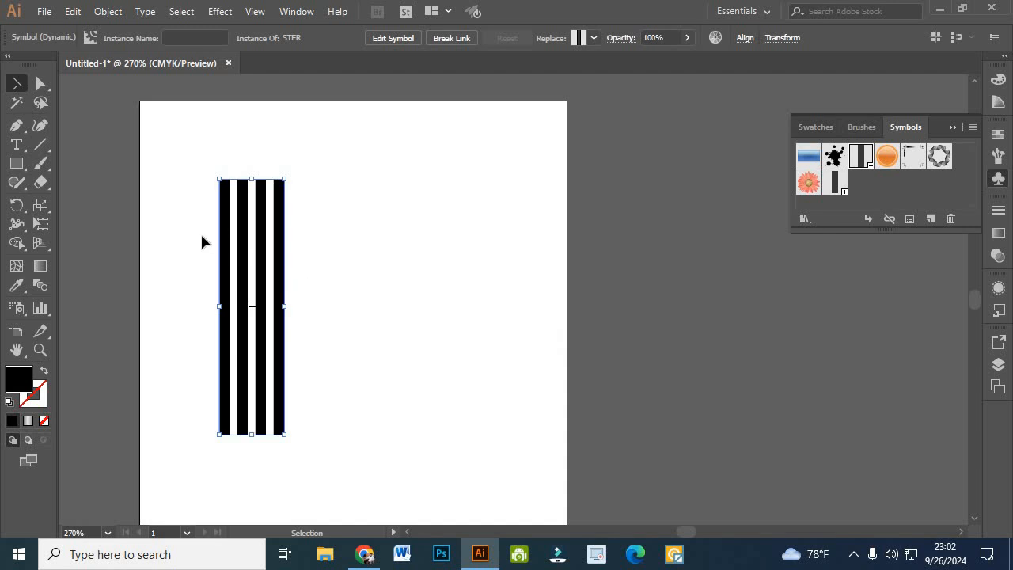
Delete the striped artwork from the artboard and draw a single wider, tall black rectangle in its place.
drag(202, 240, 346, 295)
key(Delete)
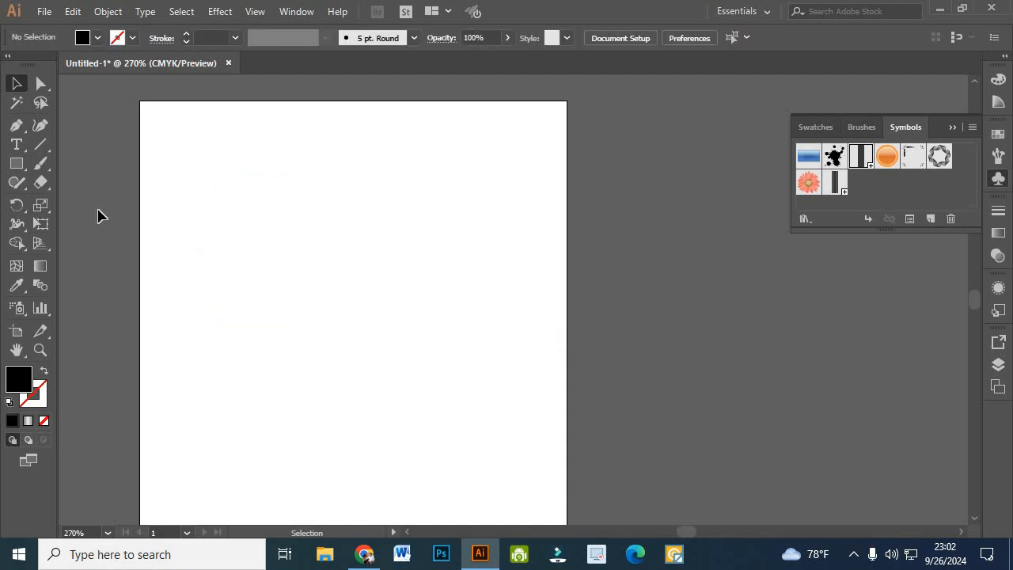
click(19, 165)
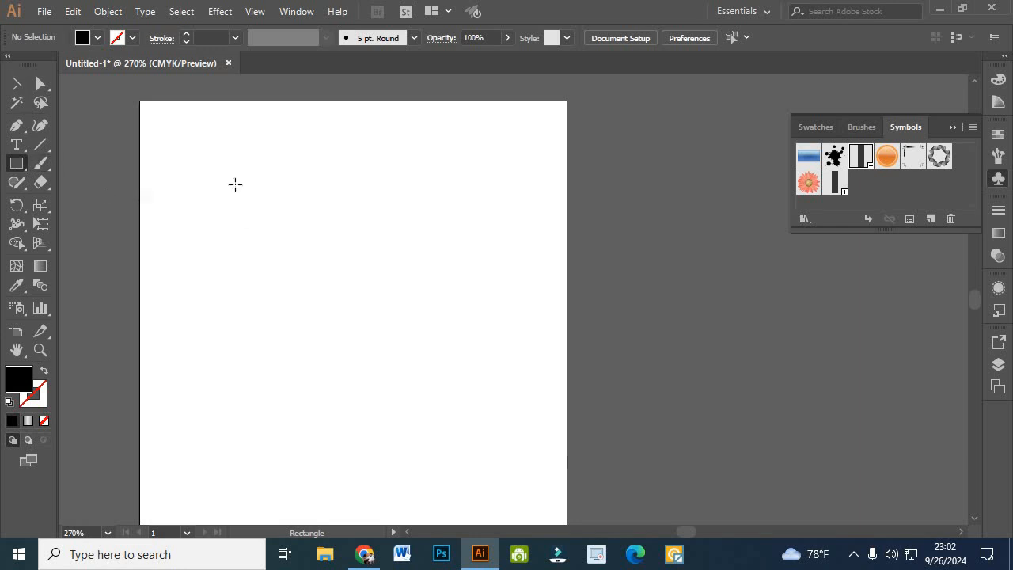
drag(217, 178, 253, 401)
click(16, 83)
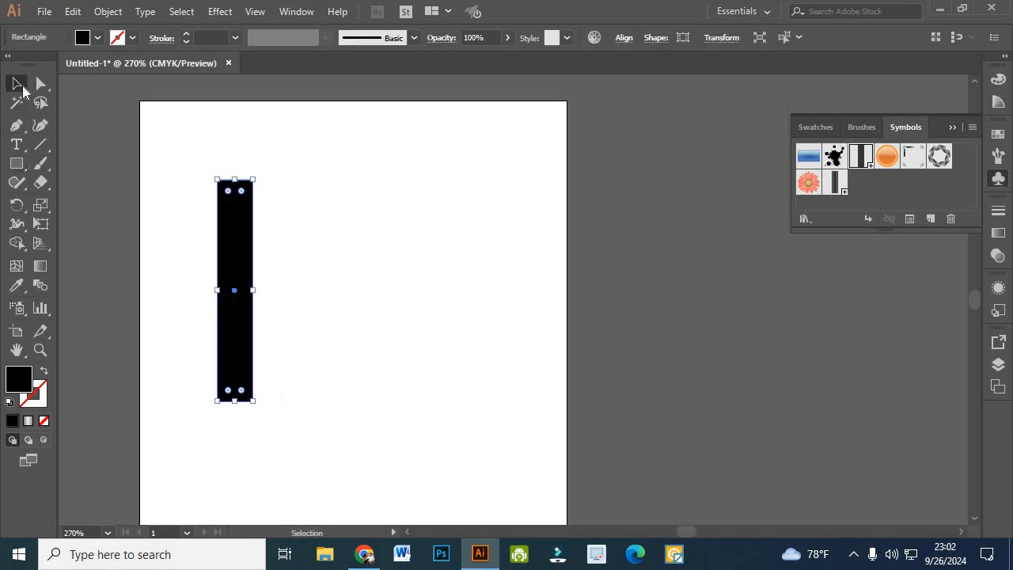
Start a 3D Revolve effect on the rectangle with preview on and set the X and Y rotations to 0°.
click(217, 12)
mouse_move(333, 102)
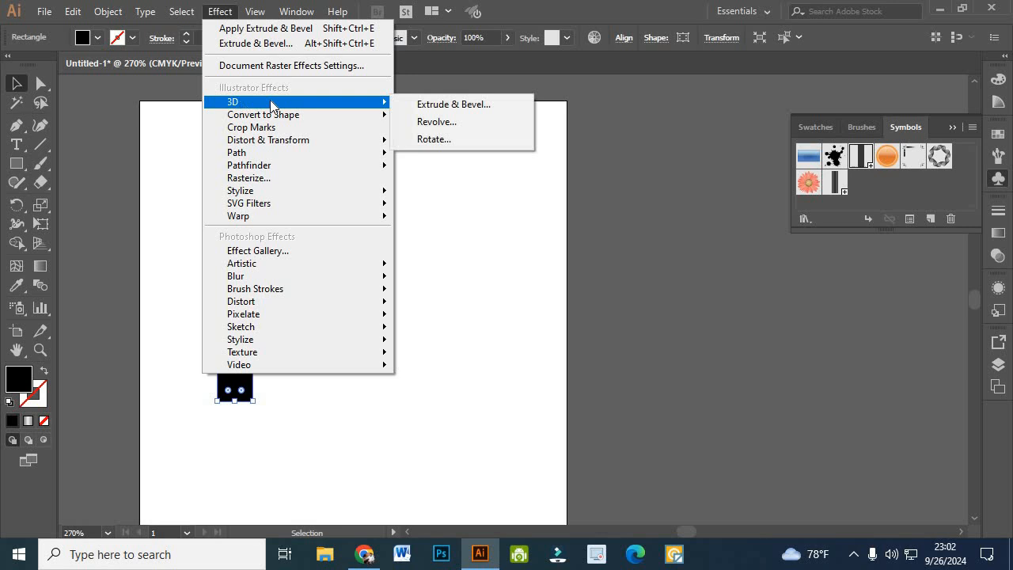
click(437, 122)
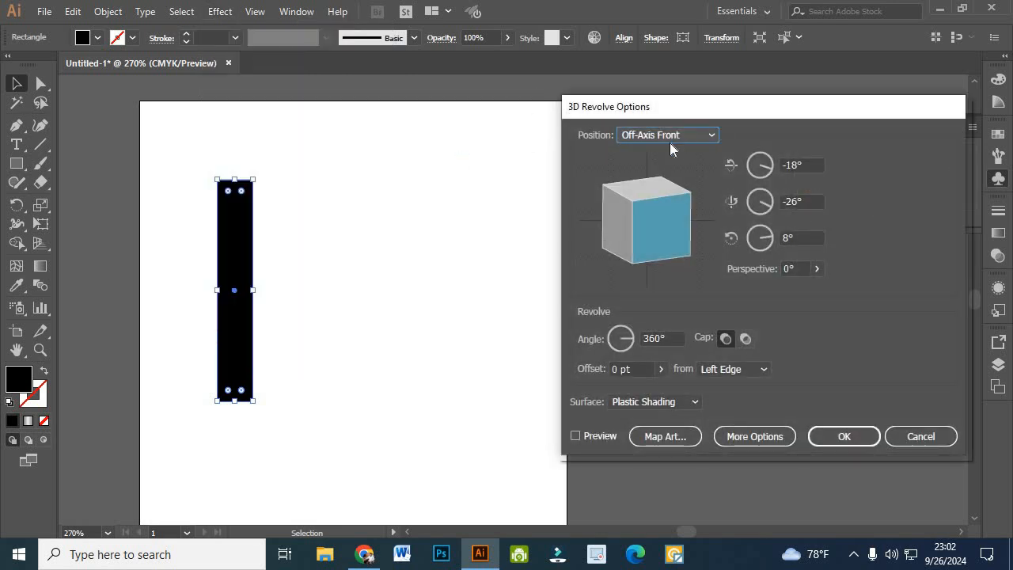
click(575, 436)
click(813, 164)
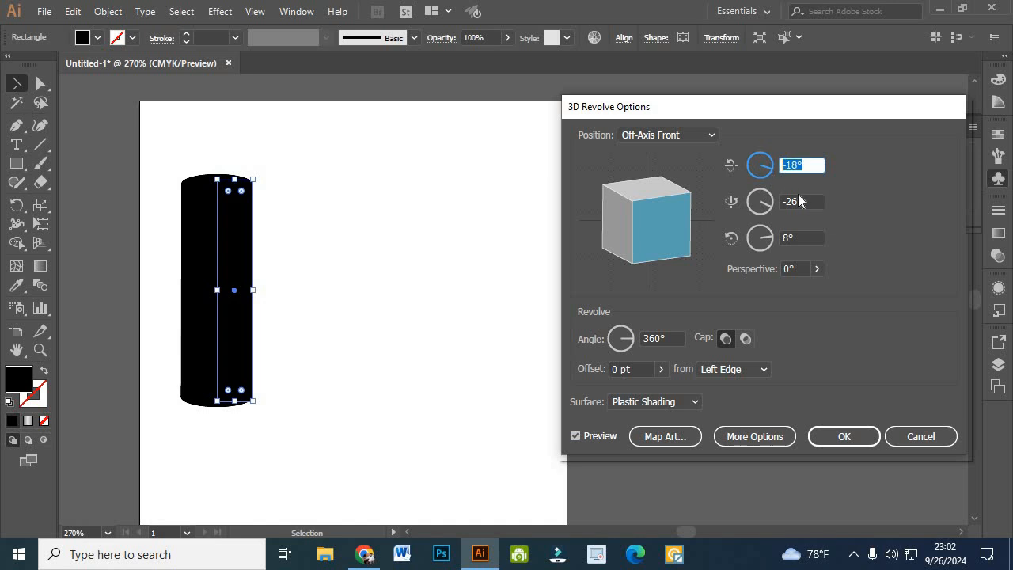
text(0)
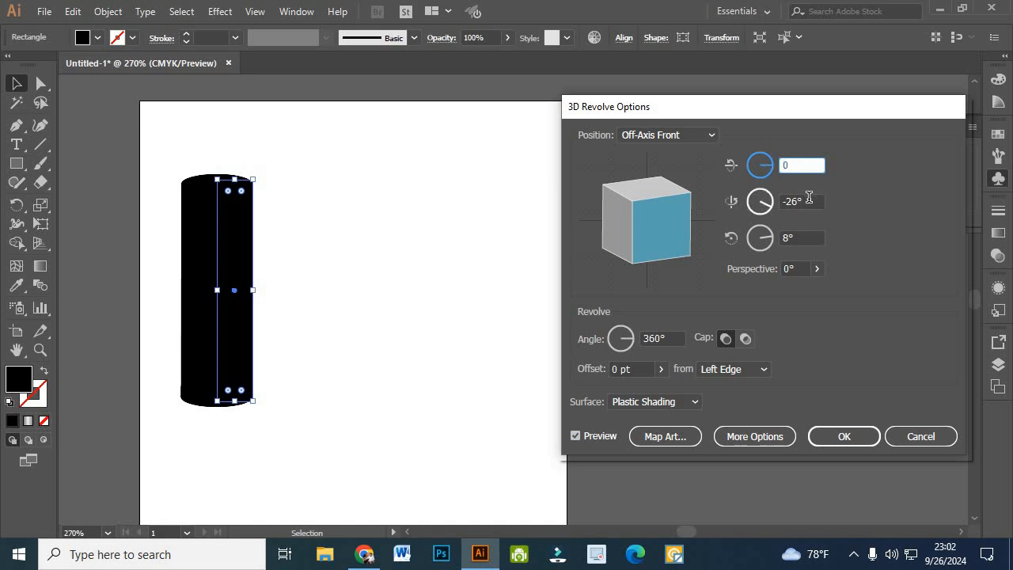
click(809, 200)
text(0)
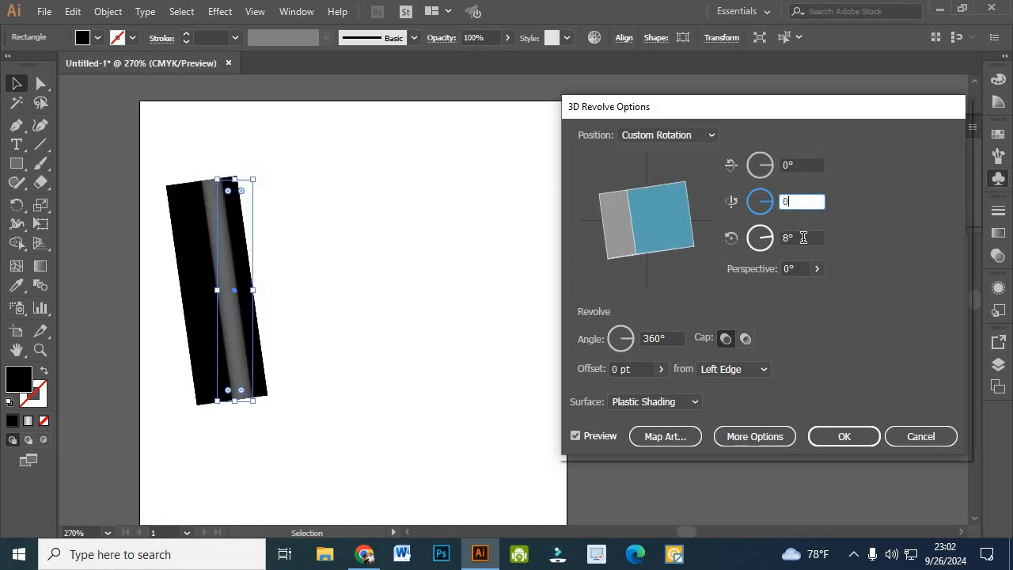
Set the revolve's Z rotation to 90° and refresh the preview so the cylinder lies horizontally.
click(804, 237)
text(0)
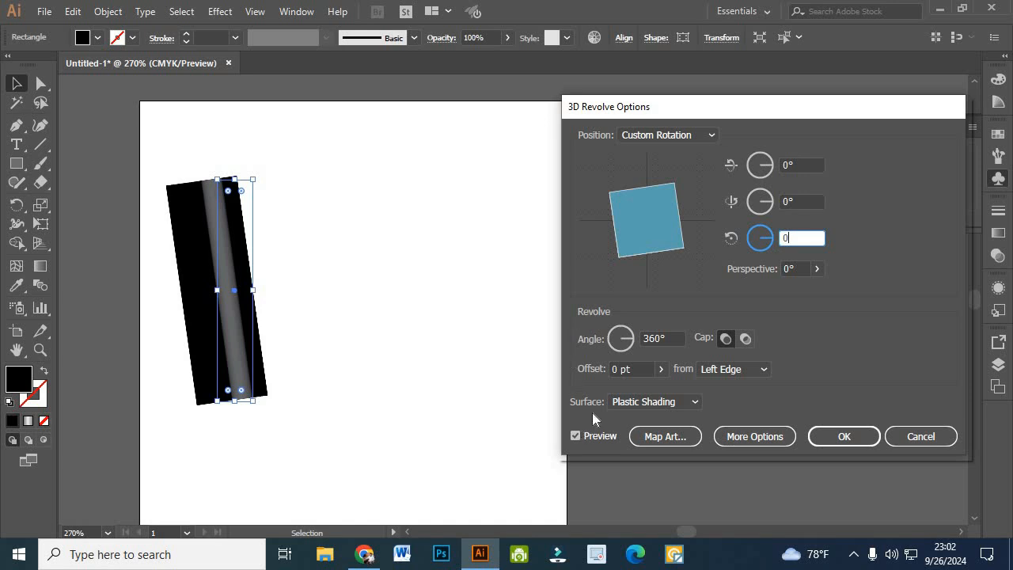
click(577, 436)
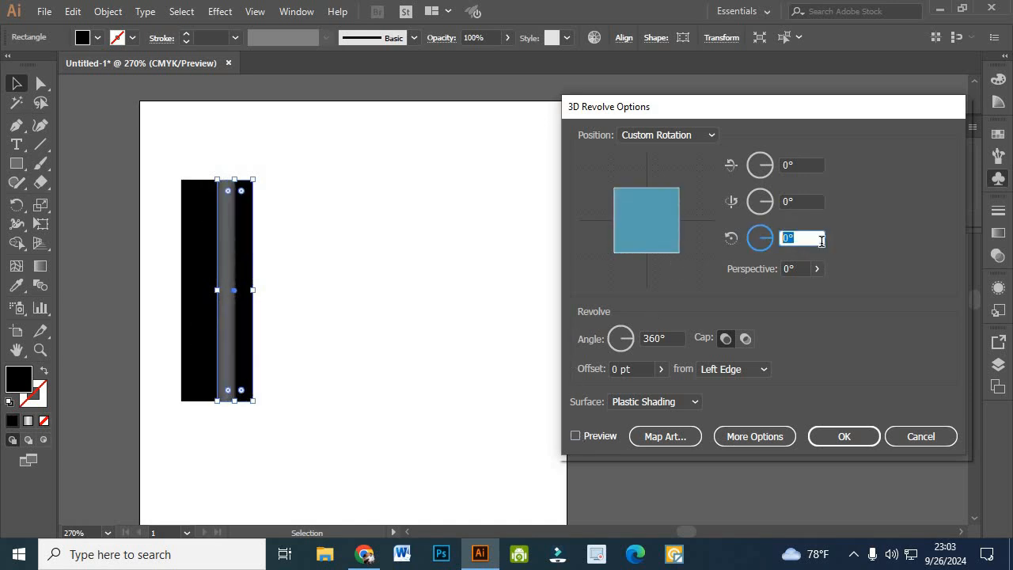
text(90)
click(575, 436)
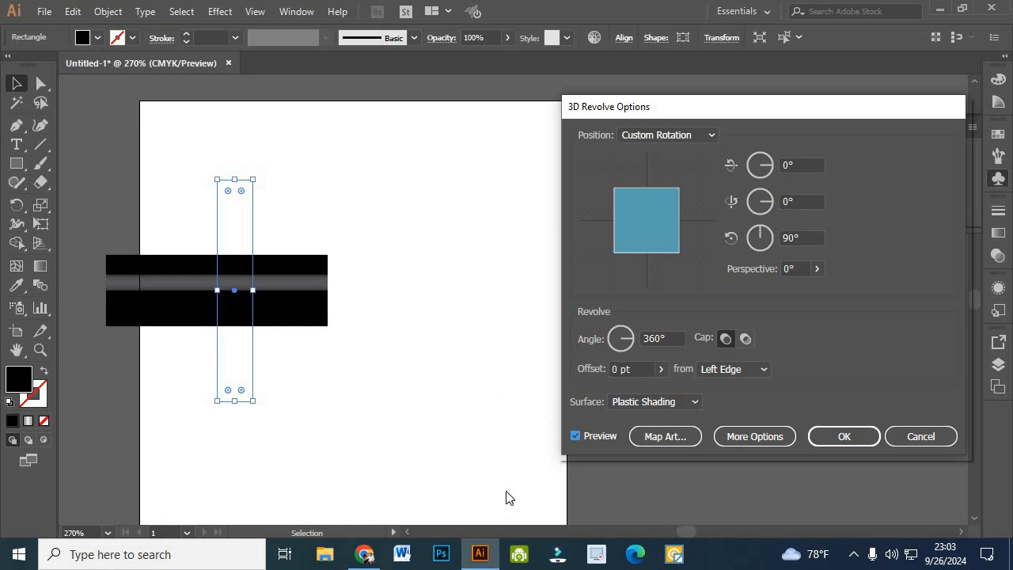
Map the STER symbol onto surface 3 of 3 of the revolved shape with Invisible Geometry enabled.
click(660, 441)
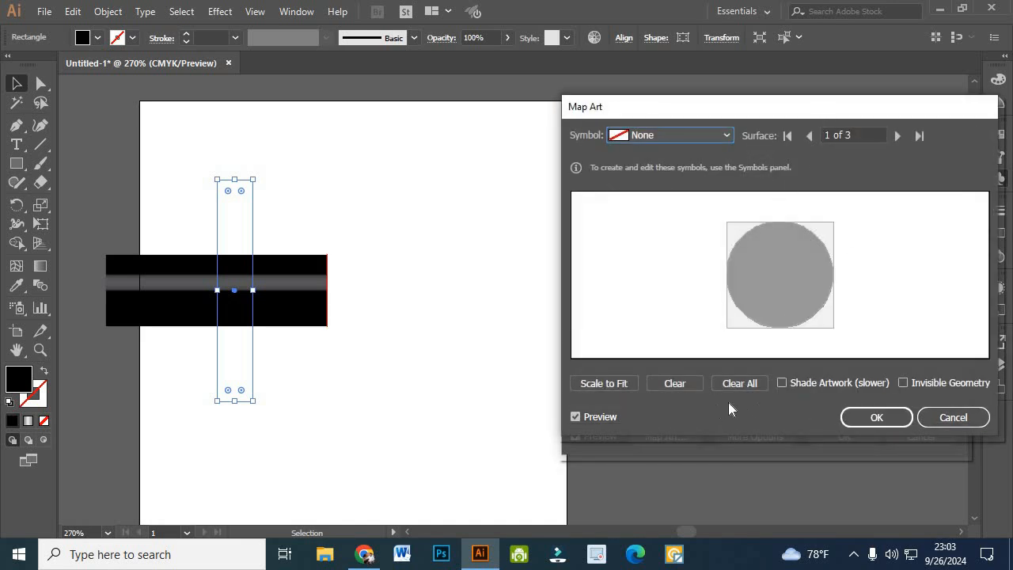
click(903, 382)
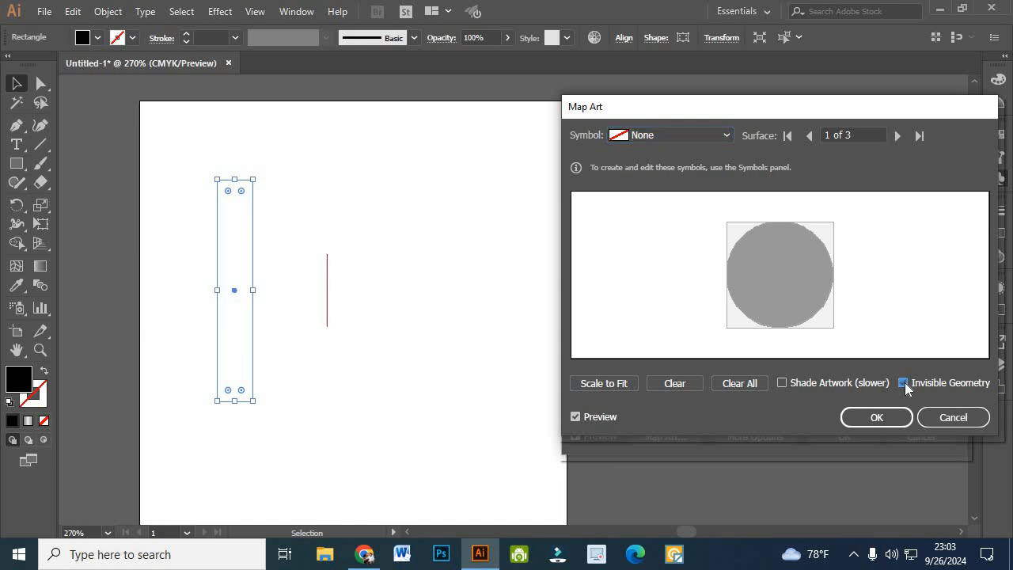
click(897, 137)
click(897, 137)
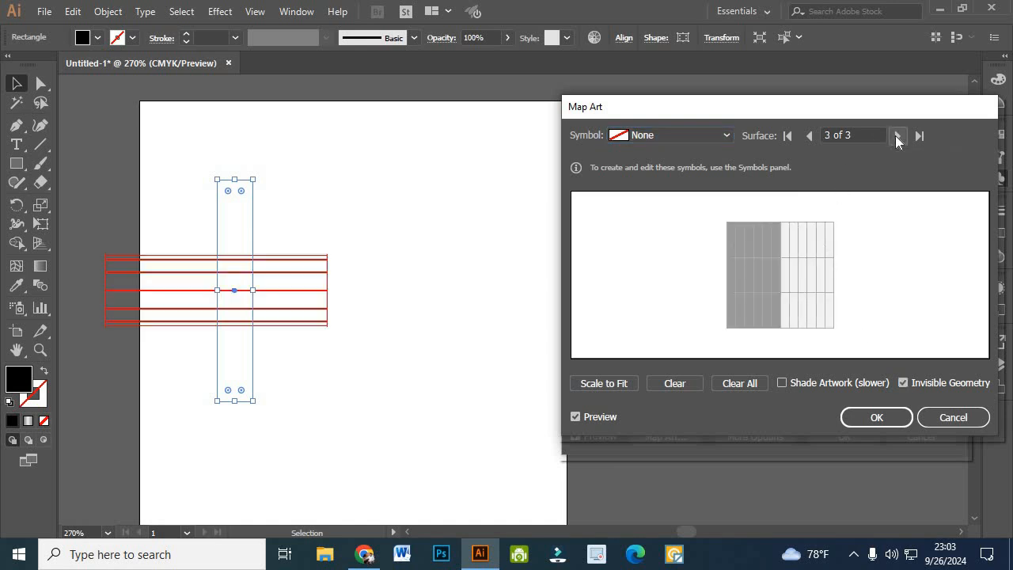
click(725, 135)
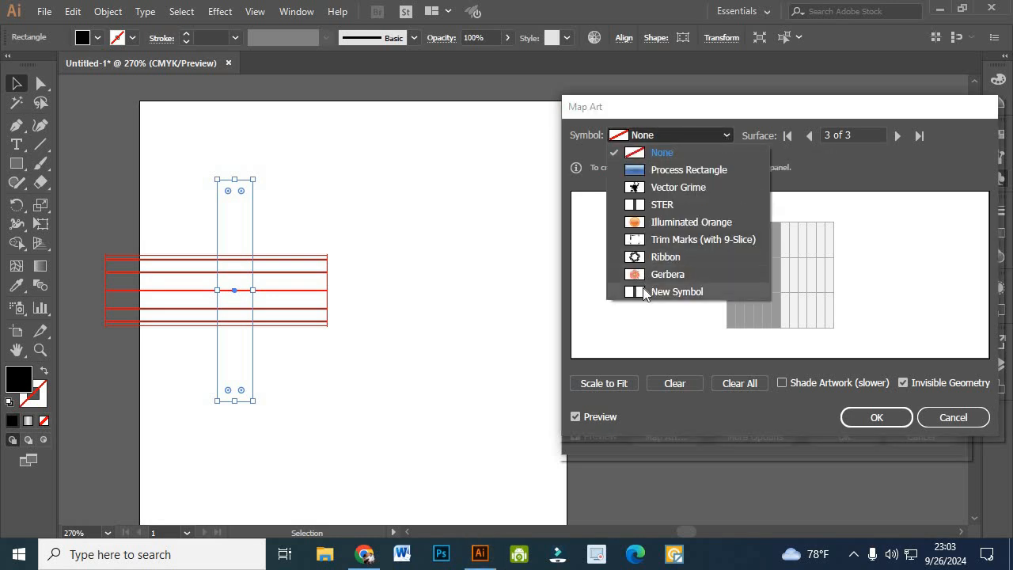
click(657, 204)
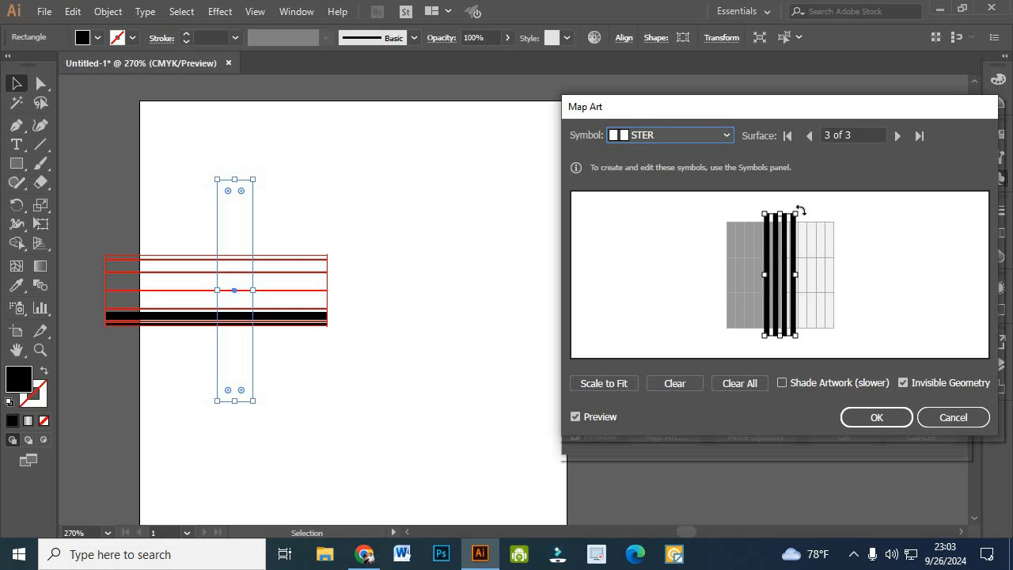
Rotate and stretch the mapped stripes diagonally across the surface to form crossing W-shaped waves, and apply the revolve effect.
drag(800, 210, 837, 231)
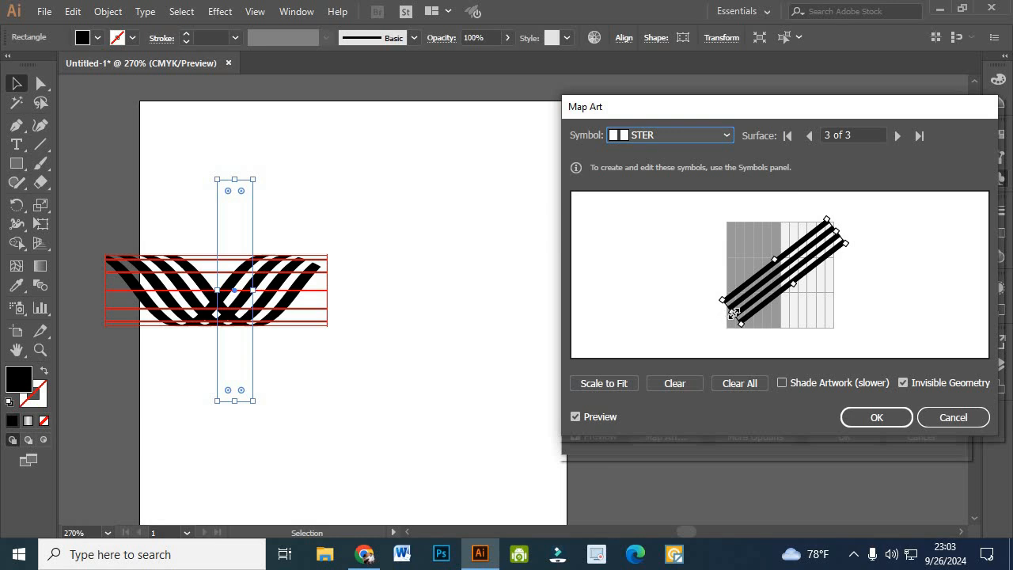
drag(731, 312, 722, 321)
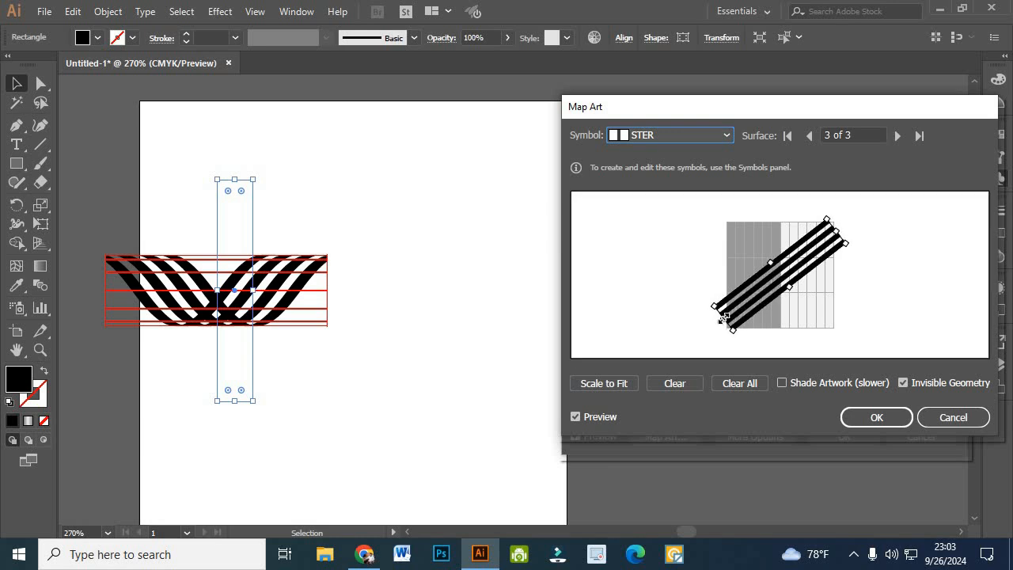
drag(853, 242, 854, 247)
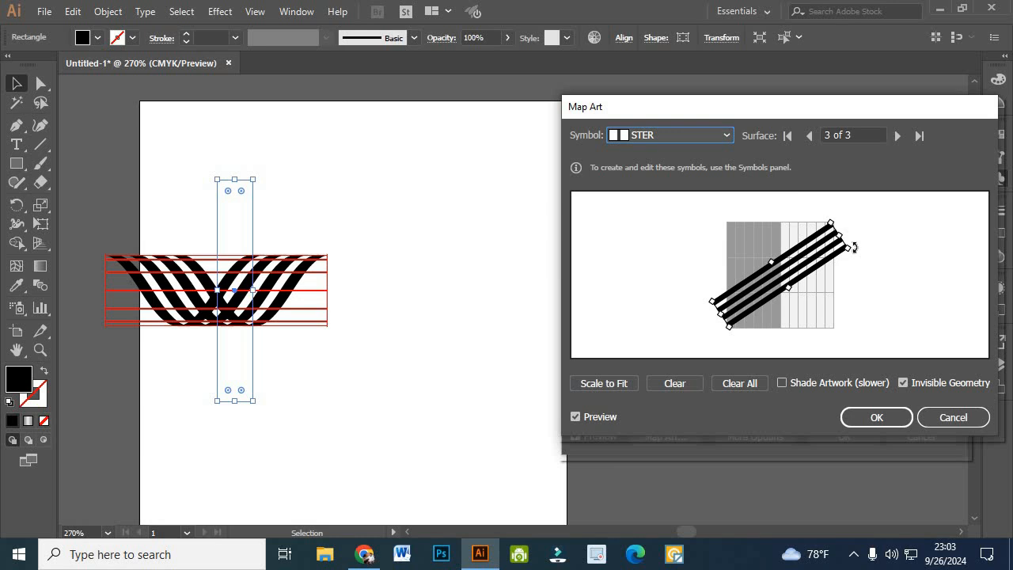
click(871, 420)
click(843, 438)
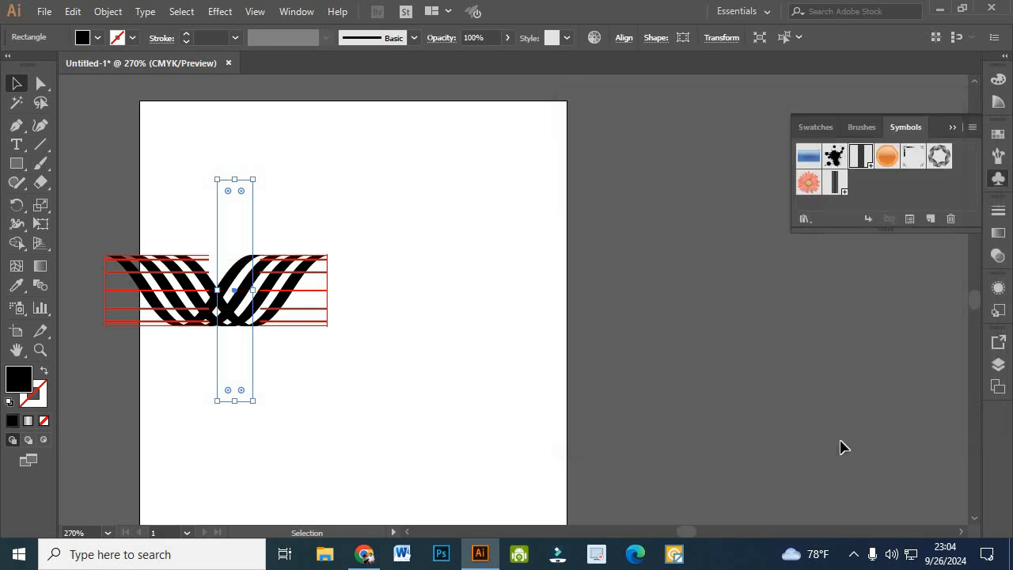
click(293, 189)
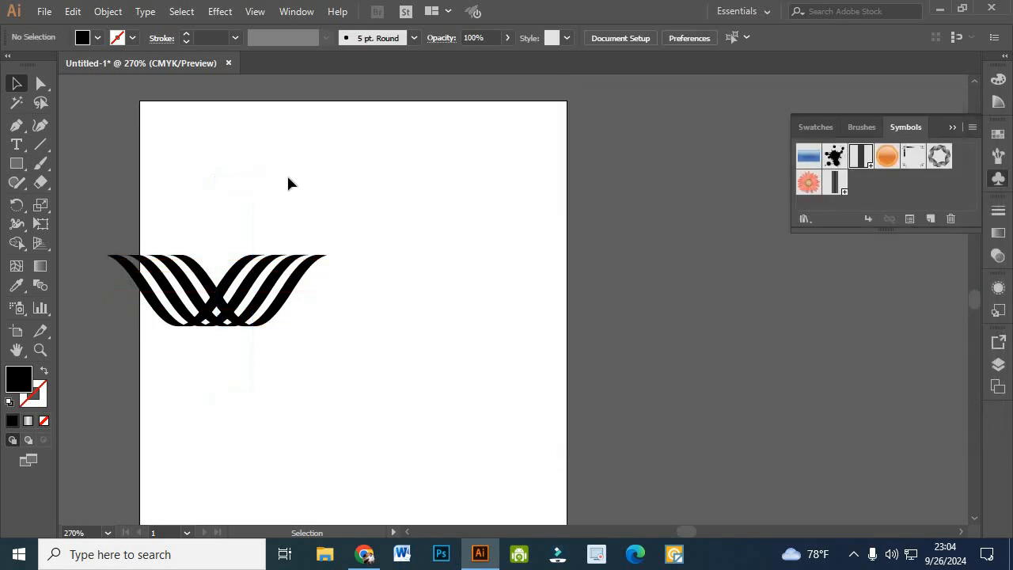
Expand the appearance of the revolved striped shape.
drag(180, 160, 222, 305)
click(105, 11)
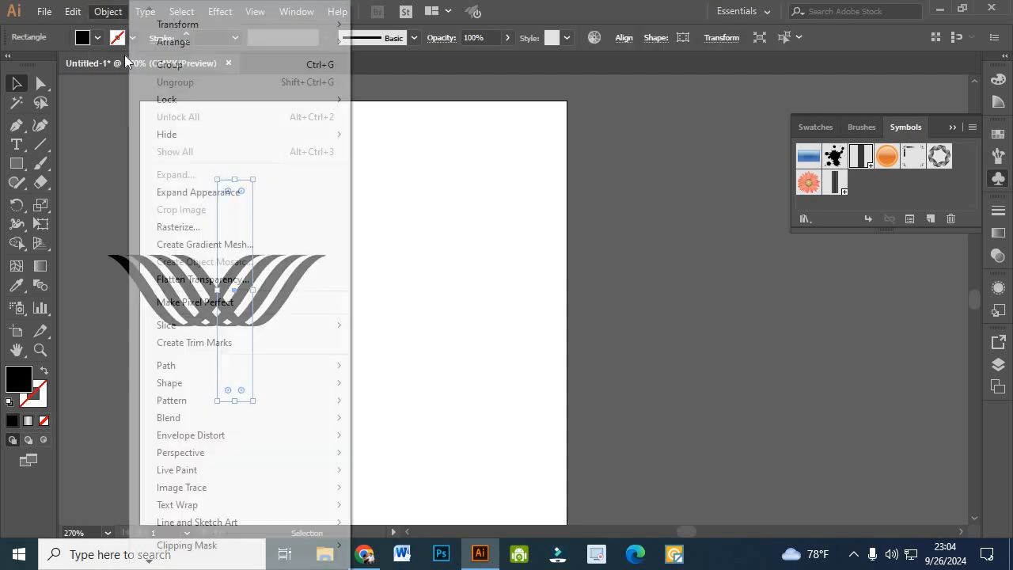
click(195, 194)
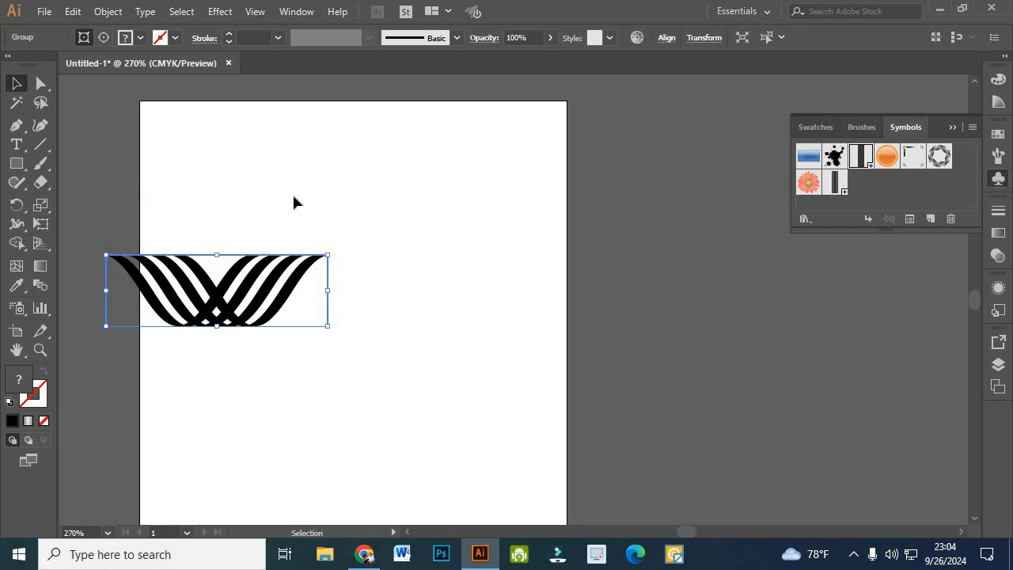
Ungroup the expanded striped artwork twice.
right_click(294, 195)
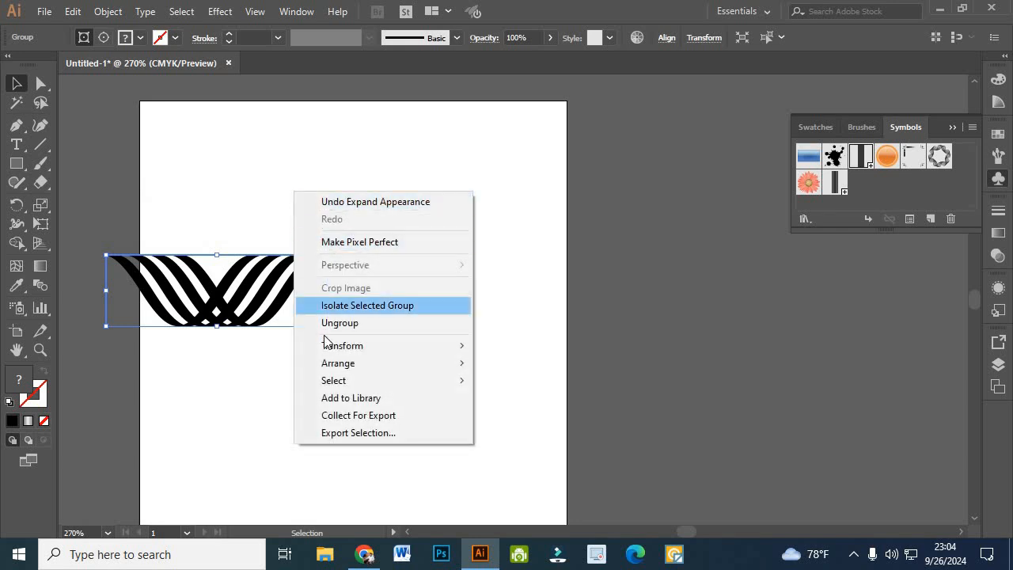
click(333, 323)
right_click(331, 188)
click(371, 313)
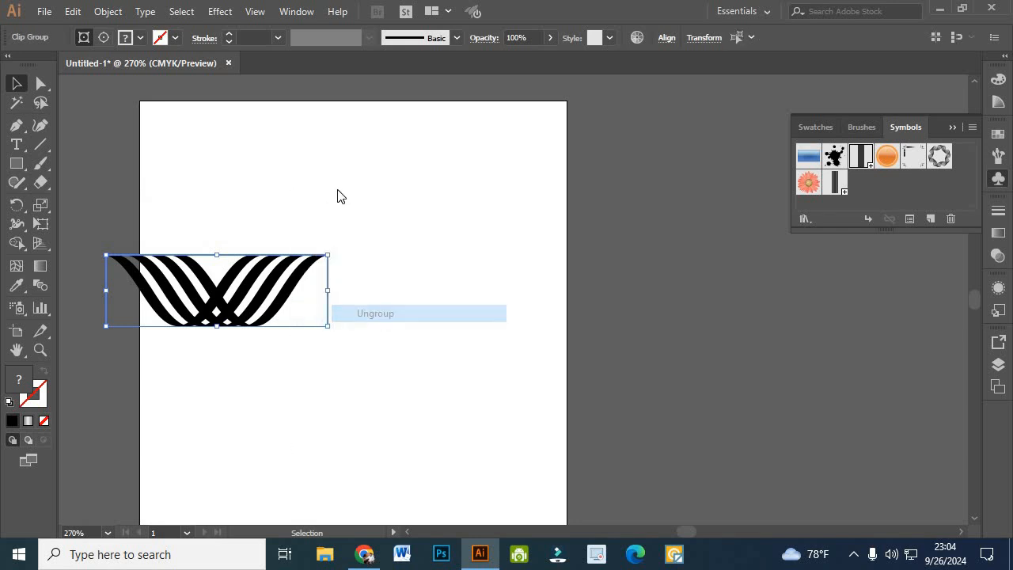
Release the clipping mask from the ungrouped striped W artwork.
right_click(339, 195)
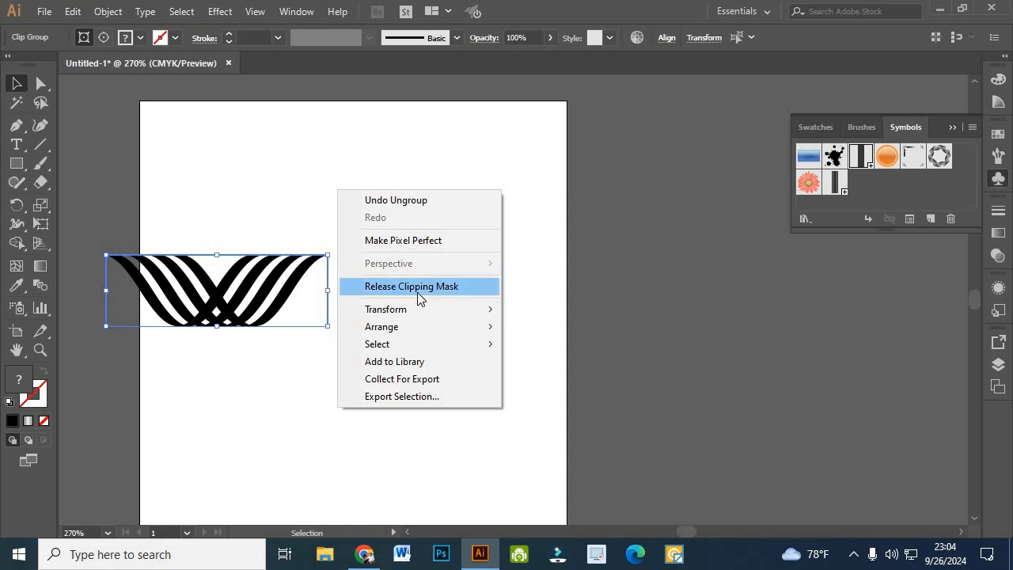
click(417, 292)
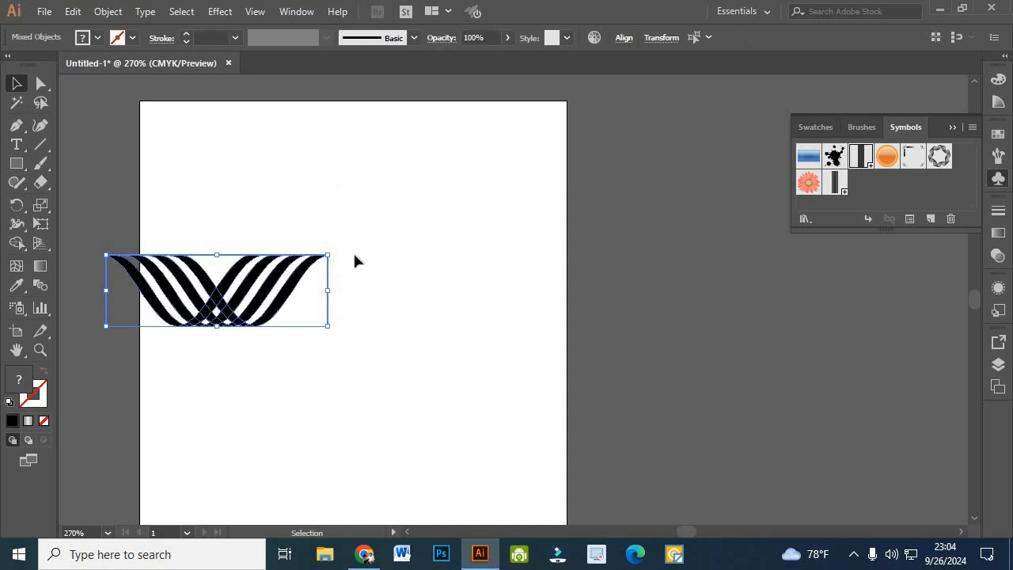
click(380, 234)
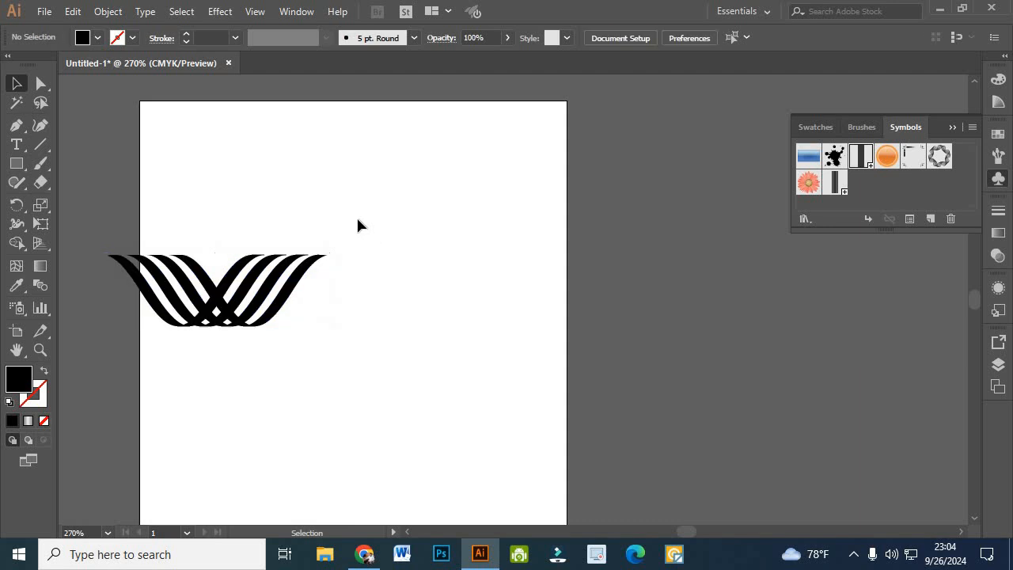
Delete the invisible rectangular outlines left around the stripes, moving the striped W down and aside to separate it from them.
drag(357, 222, 331, 304)
click(328, 276)
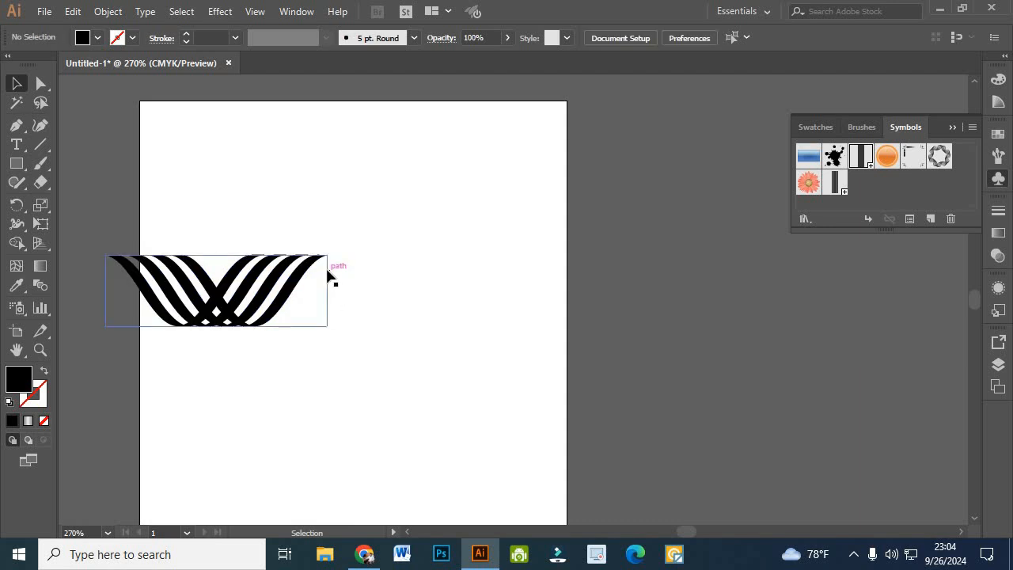
key(Delete)
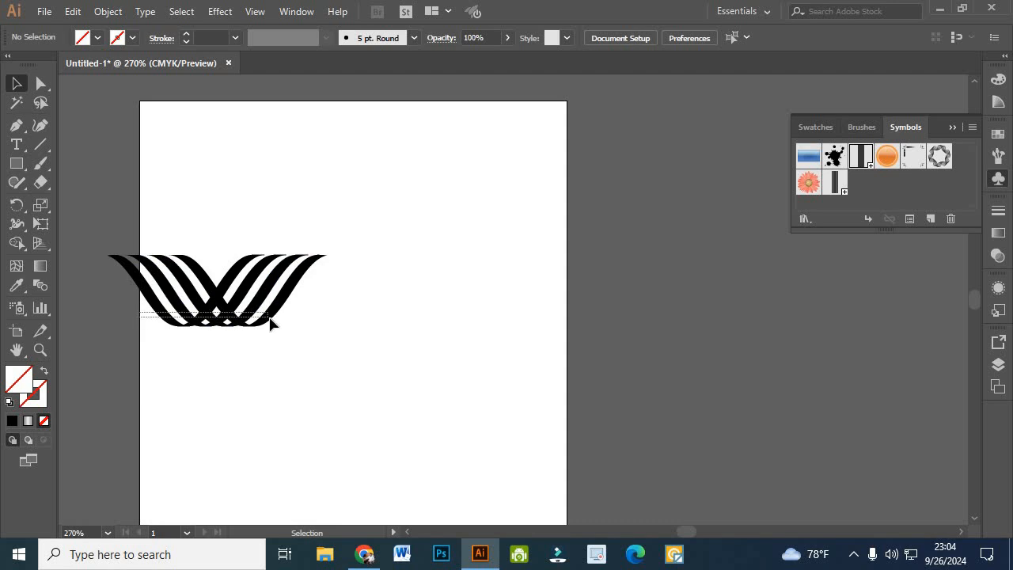
click(226, 299)
drag(214, 297, 231, 344)
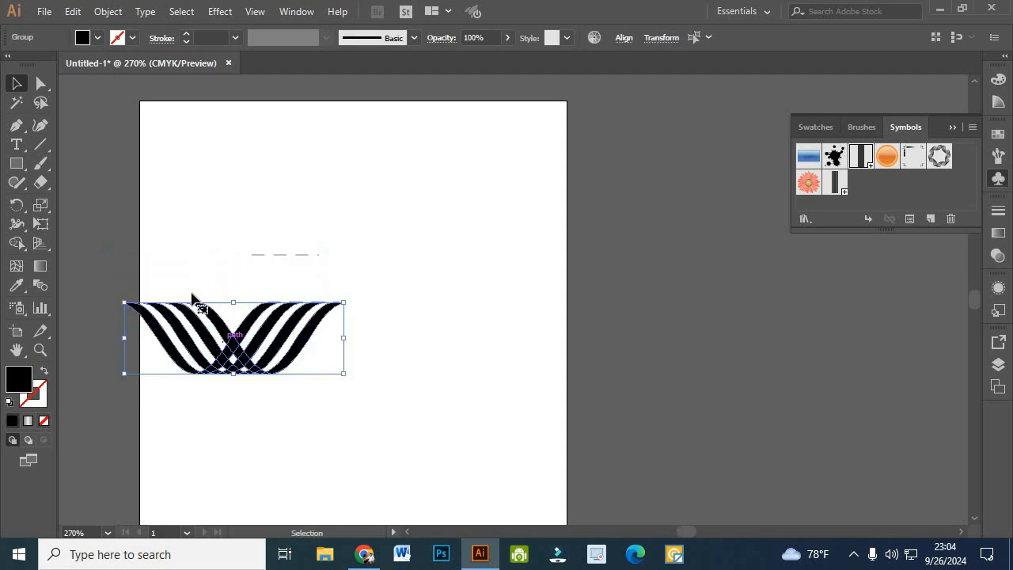
drag(201, 236, 350, 266)
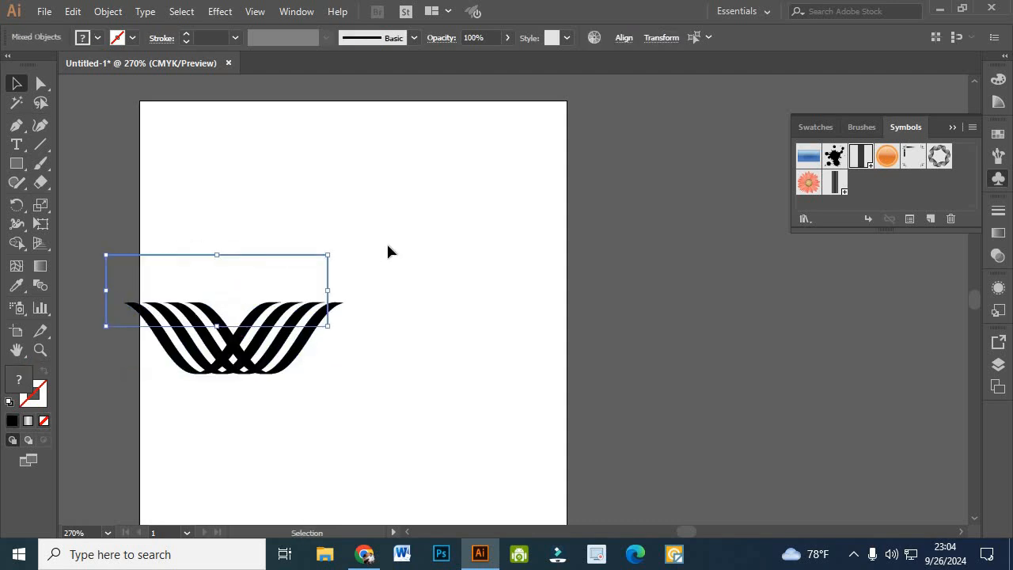
key(Delete)
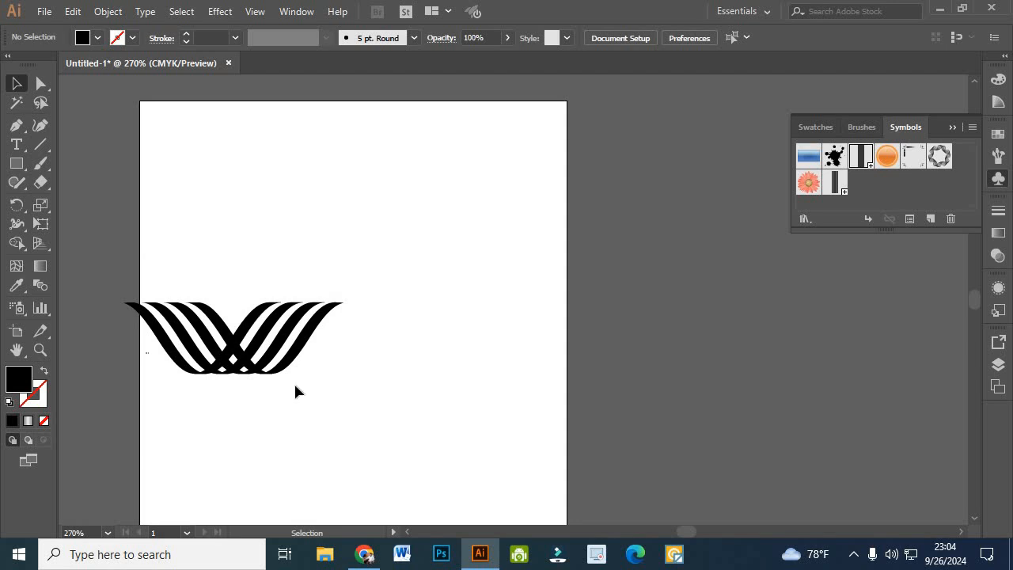
Move the cleaned striped W up so that it lies fully inside the artboard.
drag(235, 337, 303, 248)
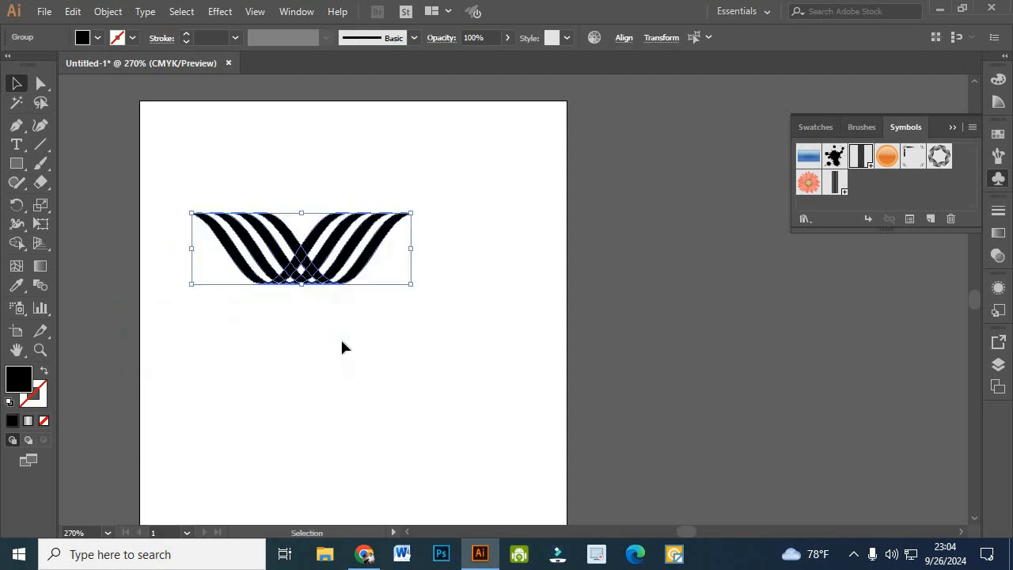
click(342, 347)
drag(238, 357, 160, 359)
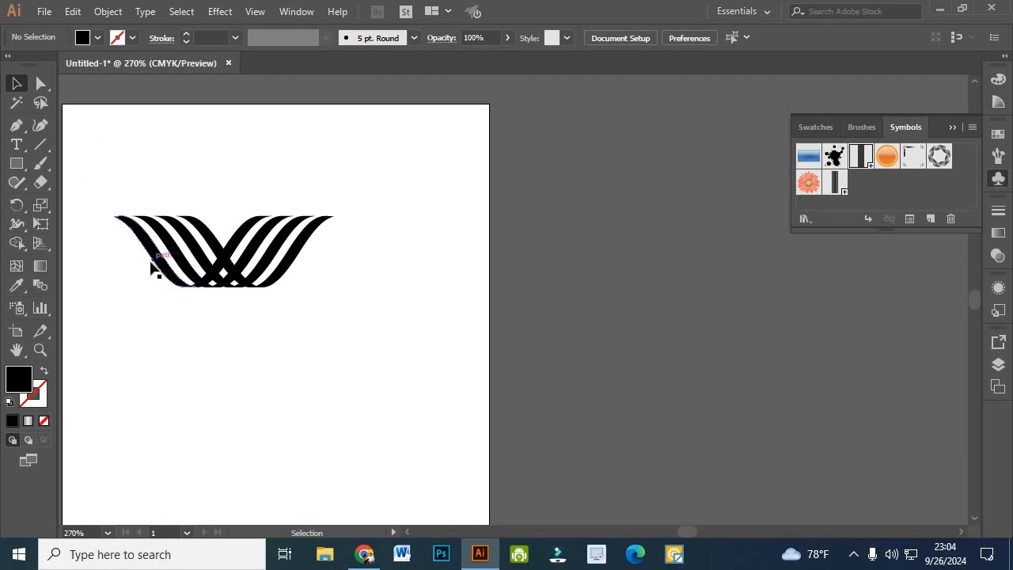
Move the descending stripe group horizontally to the other side of the ascending group so the two cross in an arch.
click(215, 285)
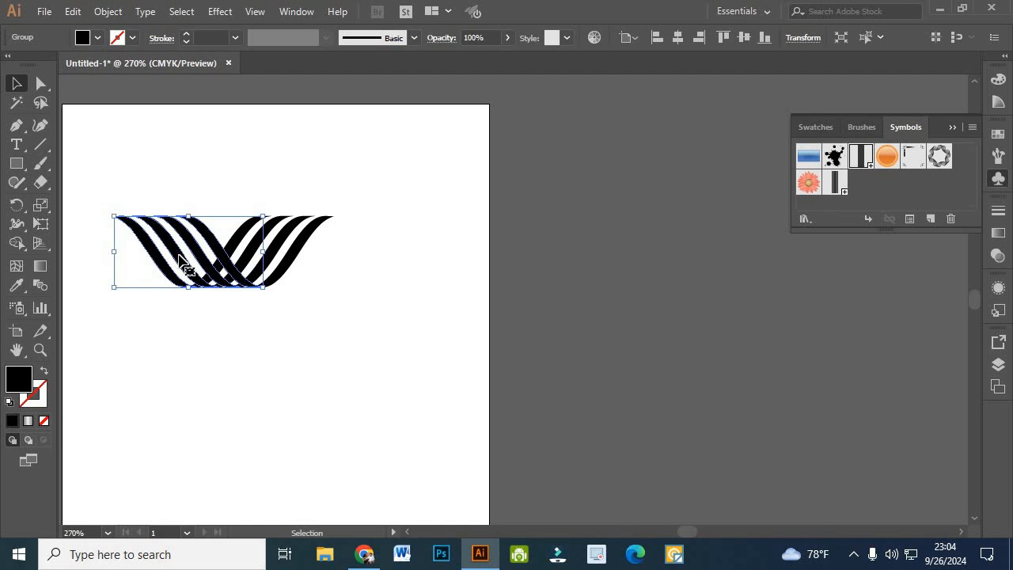
drag(179, 258, 321, 272)
drag(321, 272, 327, 274)
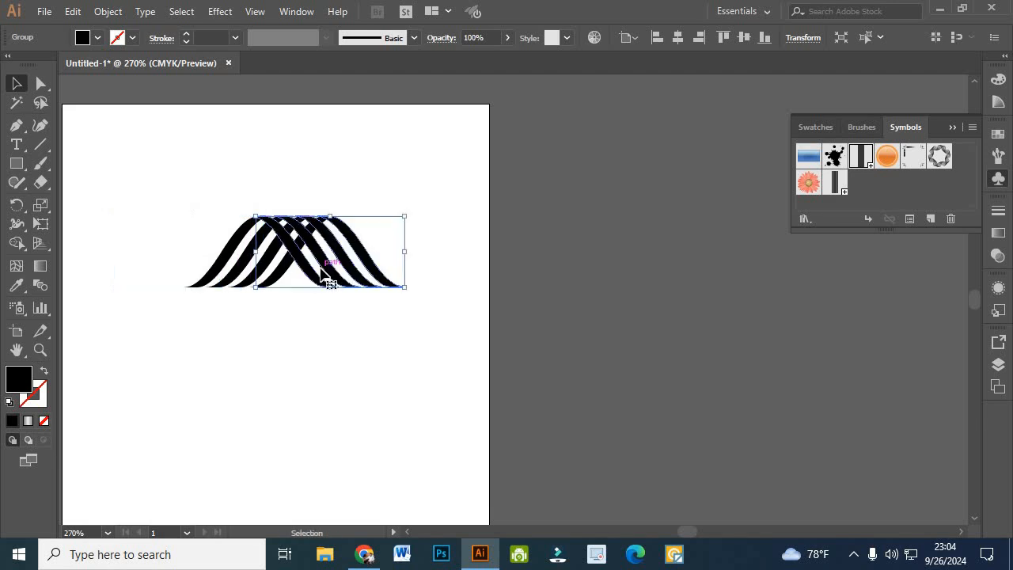
key(space)
drag(277, 319, 239, 327)
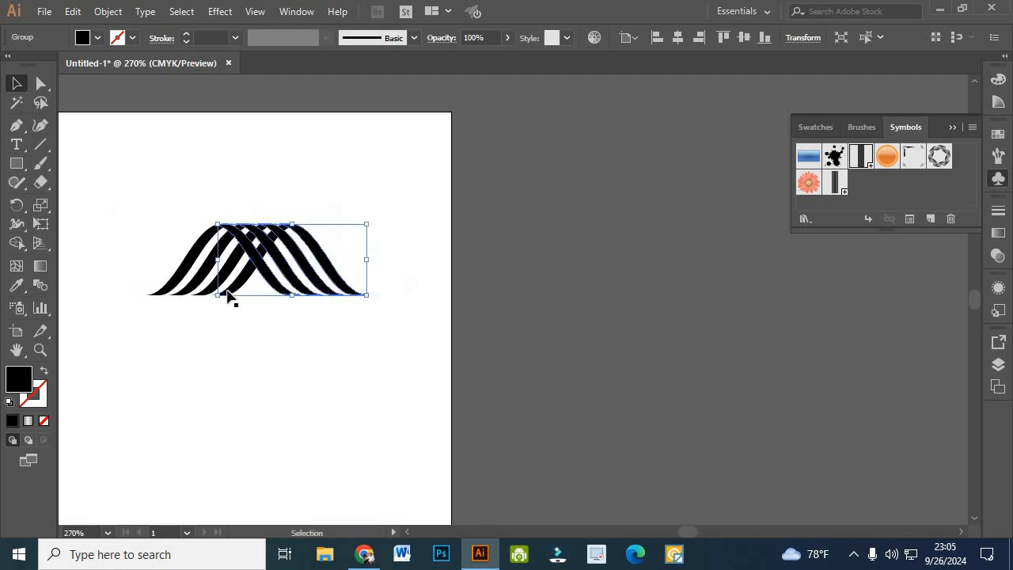
Duplicate the ascending stripe group about 65 px horizontally to the right, so the copy crosses the lower end of the descending stripes.
click(199, 286)
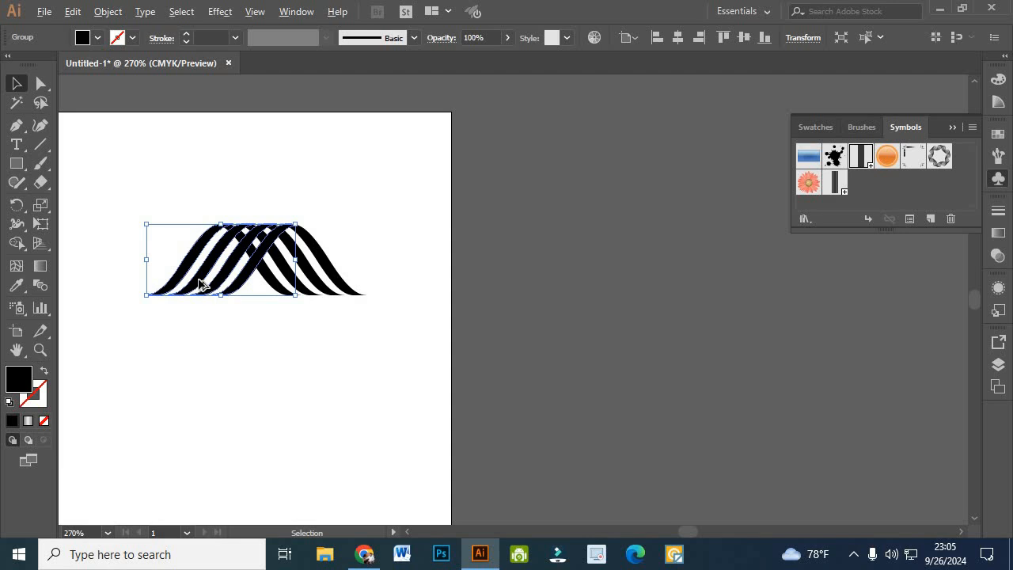
drag(200, 287, 341, 283)
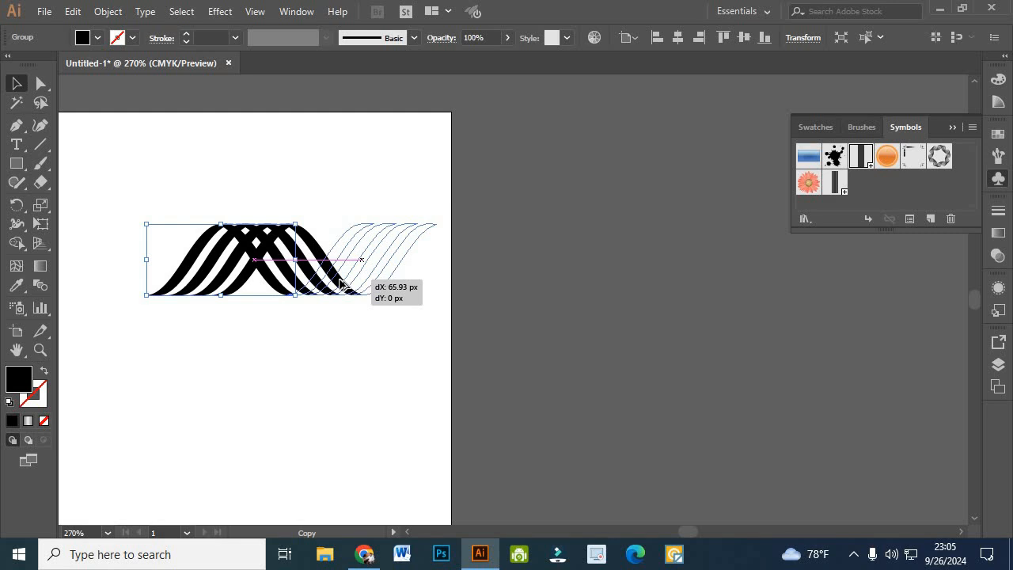
drag(341, 284, 340, 285)
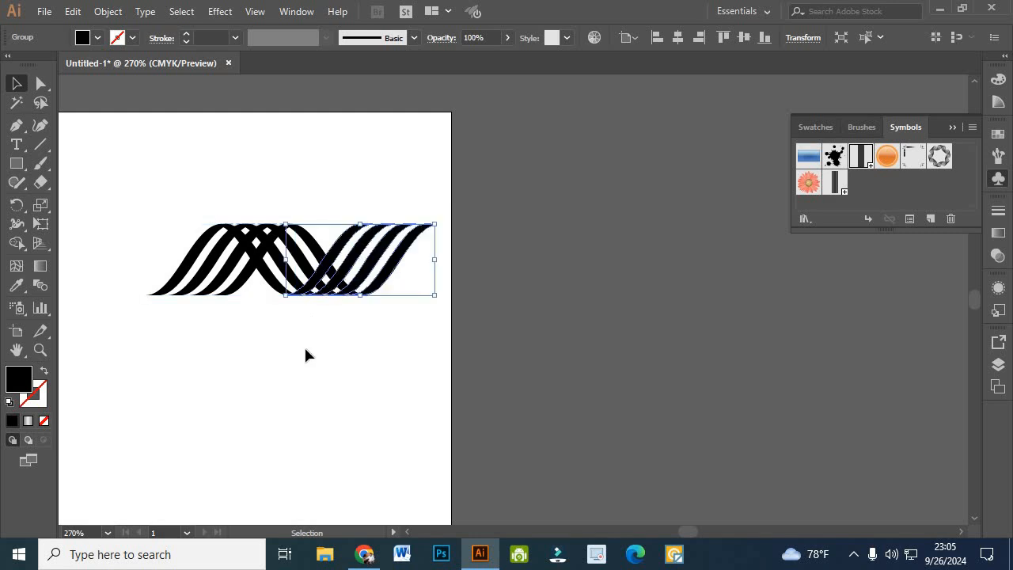
click(304, 346)
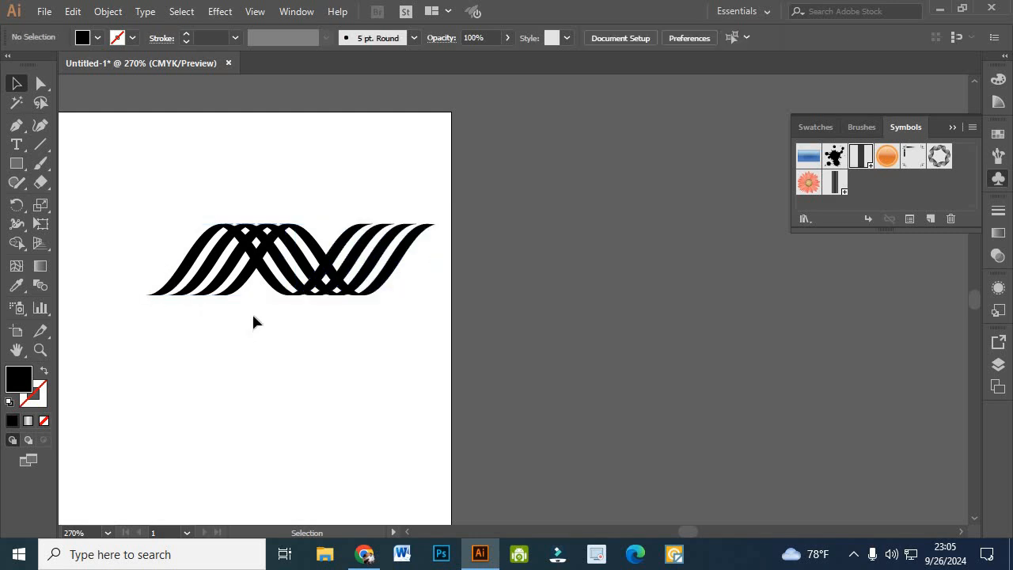
Set the fill colour of all three stripe groups to cyan #14D2E0.
drag(149, 253, 378, 335)
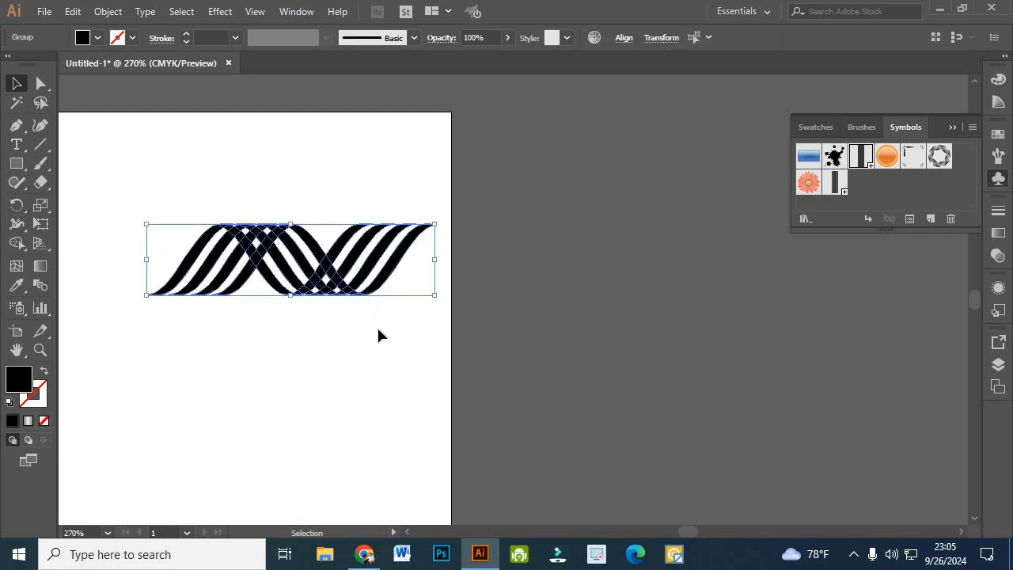
double_click(19, 380)
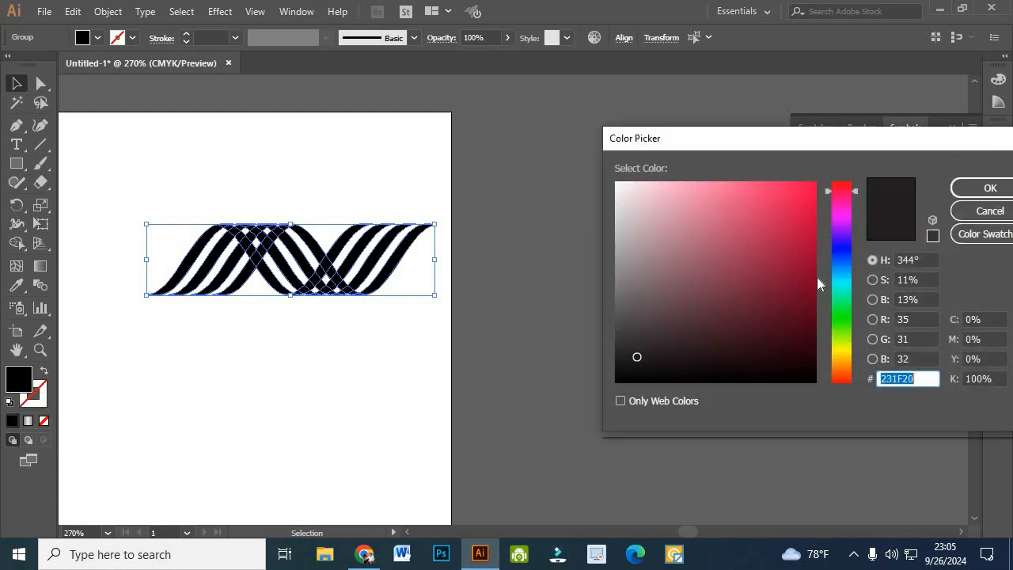
click(850, 280)
drag(762, 211, 798, 206)
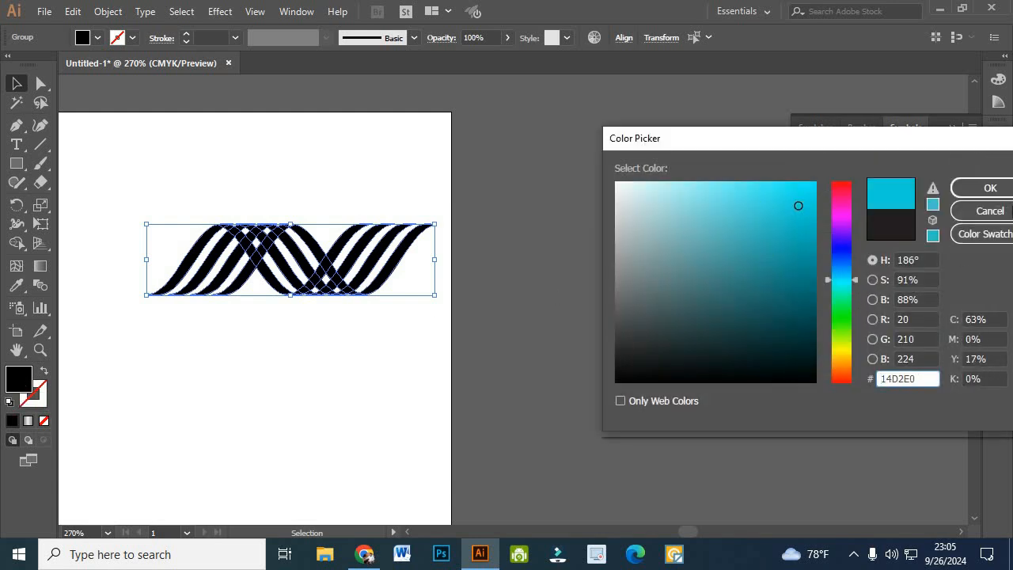
click(974, 193)
click(262, 335)
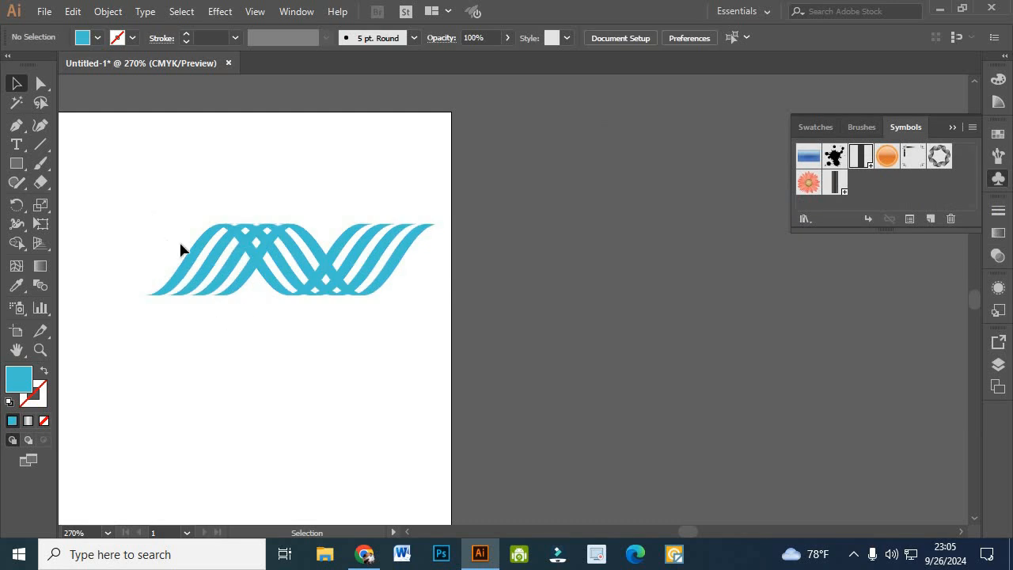
Stretch the whole cyan stripe artwork vertically to about one and a half times its height and move it down on the artboard.
click(331, 268)
drag(290, 224, 285, 185)
drag(264, 242, 172, 380)
click(293, 438)
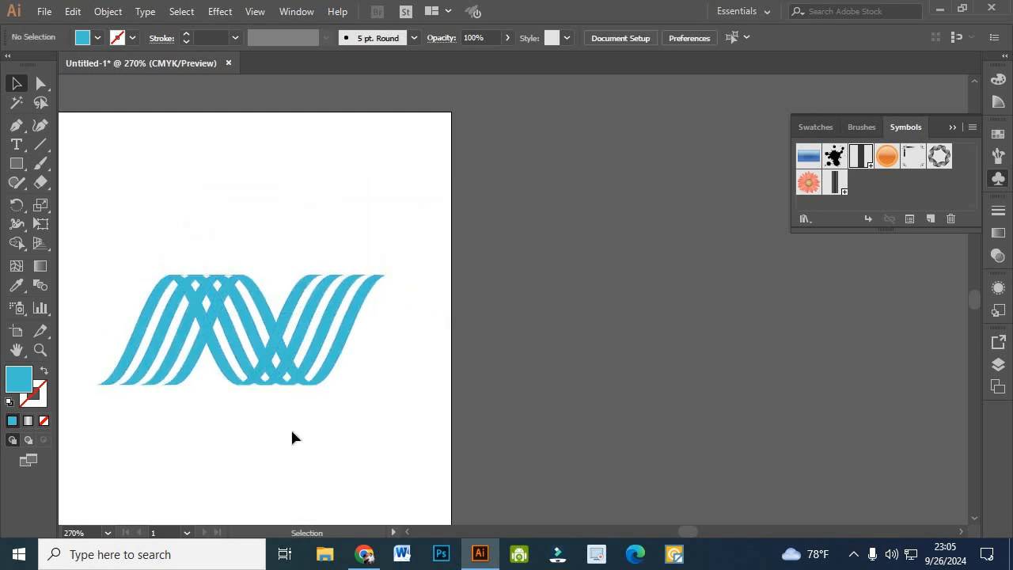
Try ungrouping the right-hand ascending stripes into separate paths, and undo the ungrouping.
scroll(280, 442, up, 1)
scroll(278, 437, down, 2)
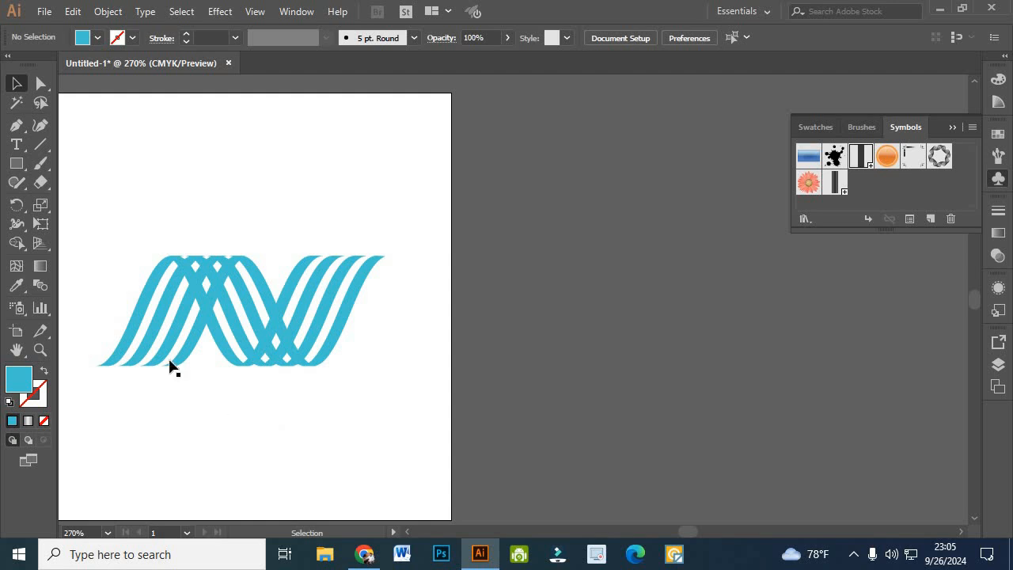
click(350, 316)
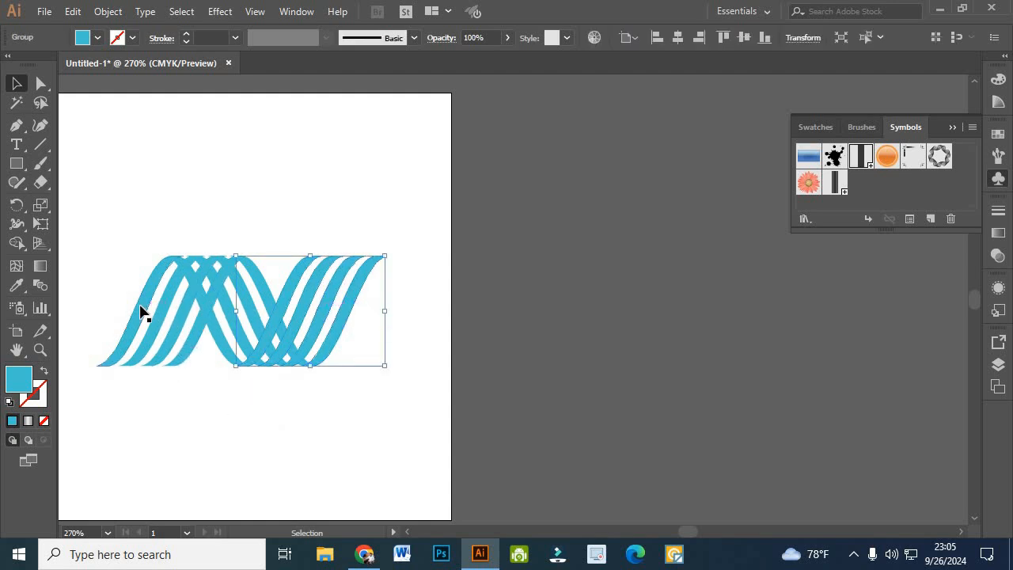
click(109, 11)
click(177, 174)
right_click(248, 168)
click(295, 297)
right_click(233, 195)
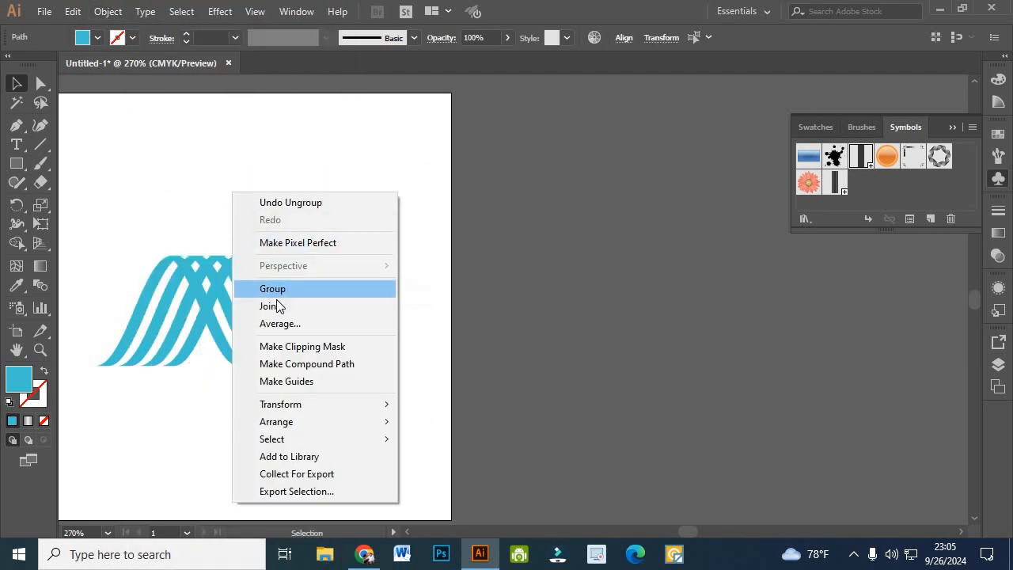
click(158, 163)
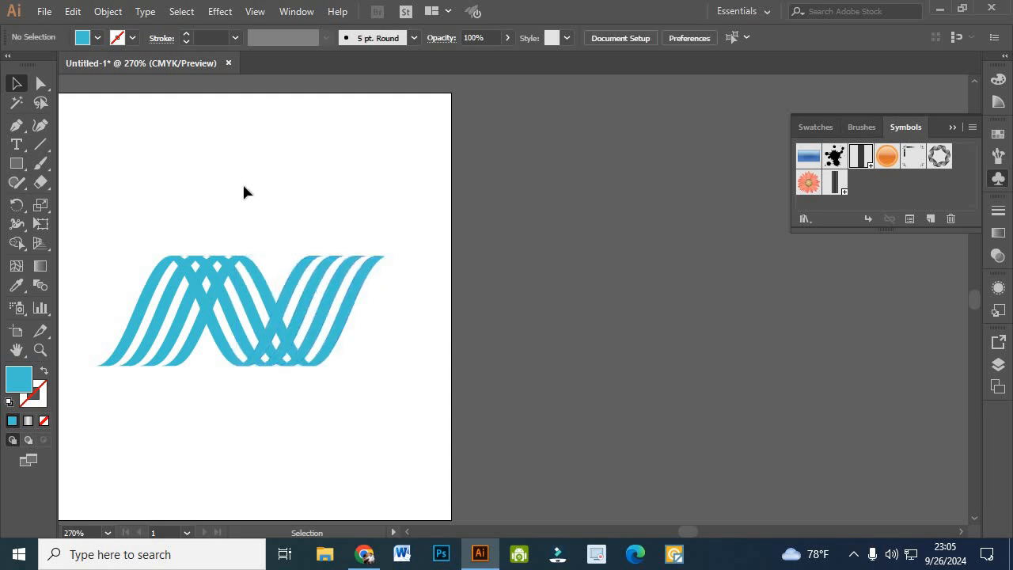
key(a)
key(ctrl+z)
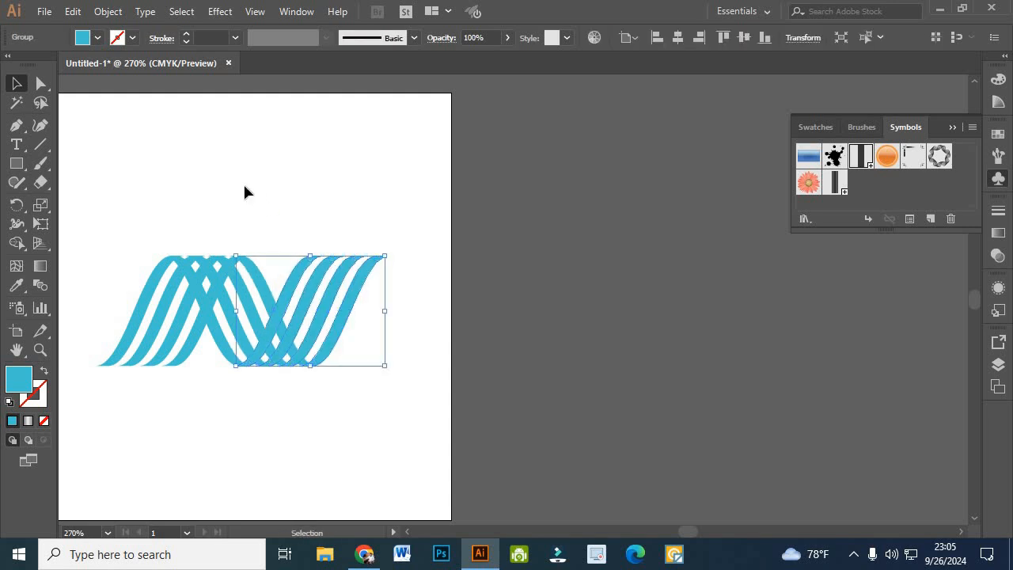
Open the 3D Extrude & Bevel options for the right-hand ascending stripe group.
click(220, 13)
click(222, 18)
click(221, 12)
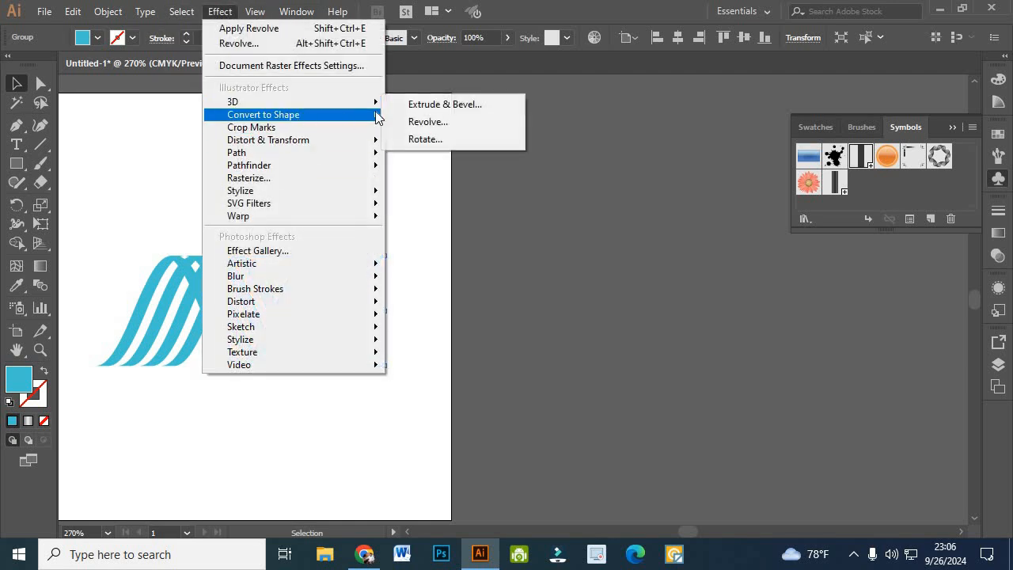
click(420, 105)
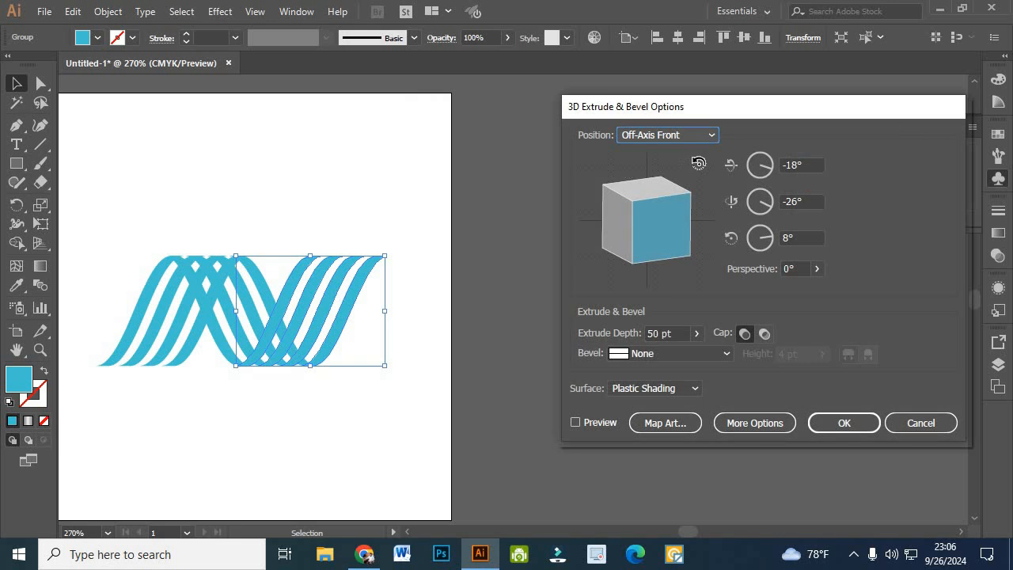
click(809, 165)
text(00000000)
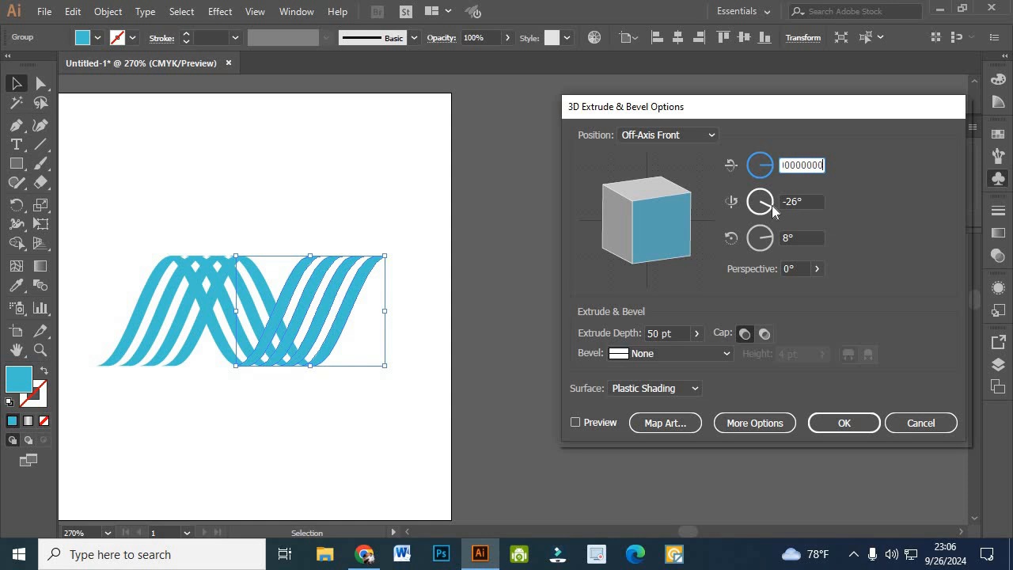
key(BackSpace)
key(BackSpace)
key(BackSpace)
key(BackSpace)
key(BackSpace)
key(BackSpace)
key(BackSpace)
key(BackSpace)
key(Tab)
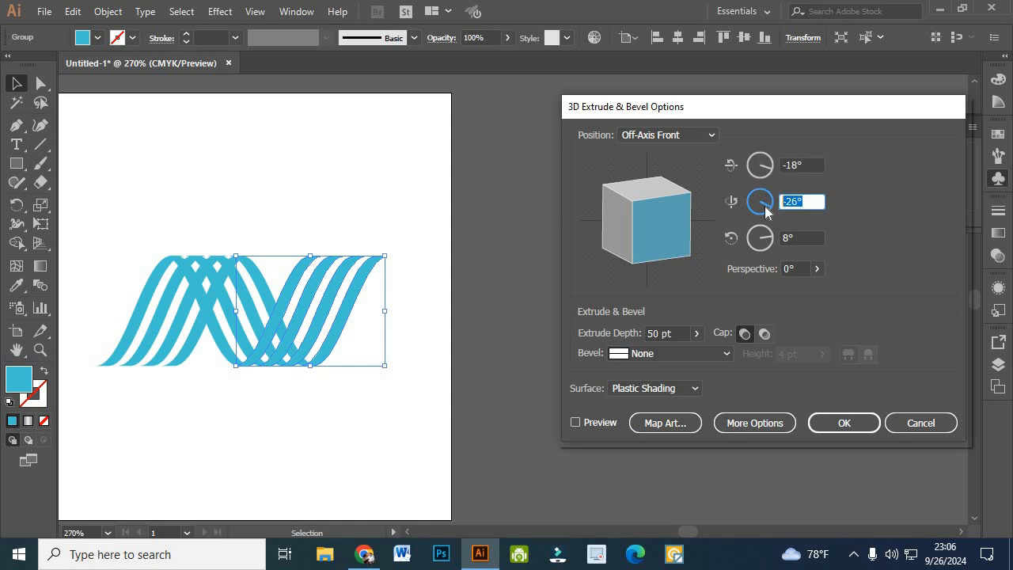
Set the extrusion's X, Y and Z rotation angles all to 0° and turn on the preview.
drag(805, 160, 738, 165)
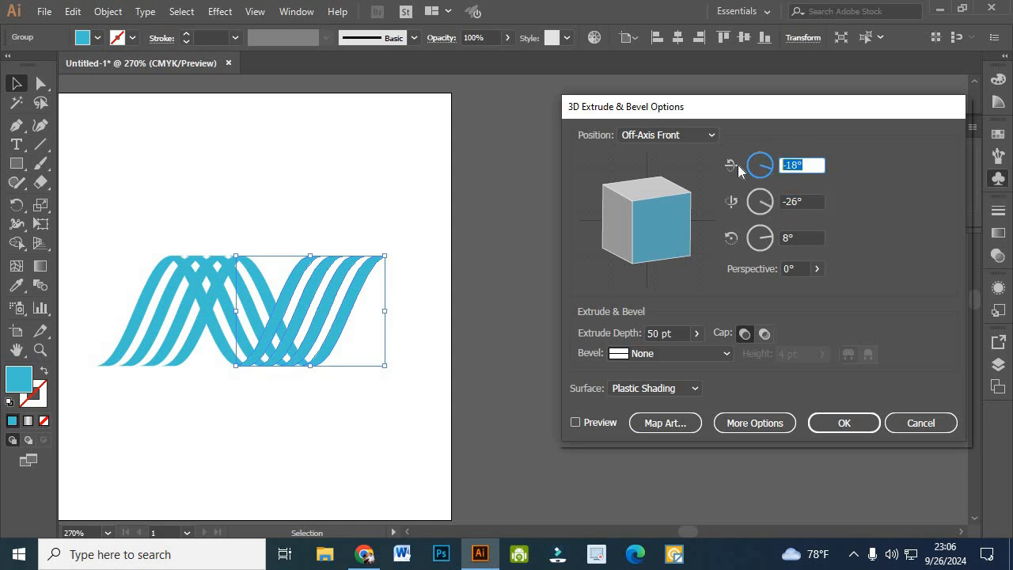
text(0)
key(Tab)
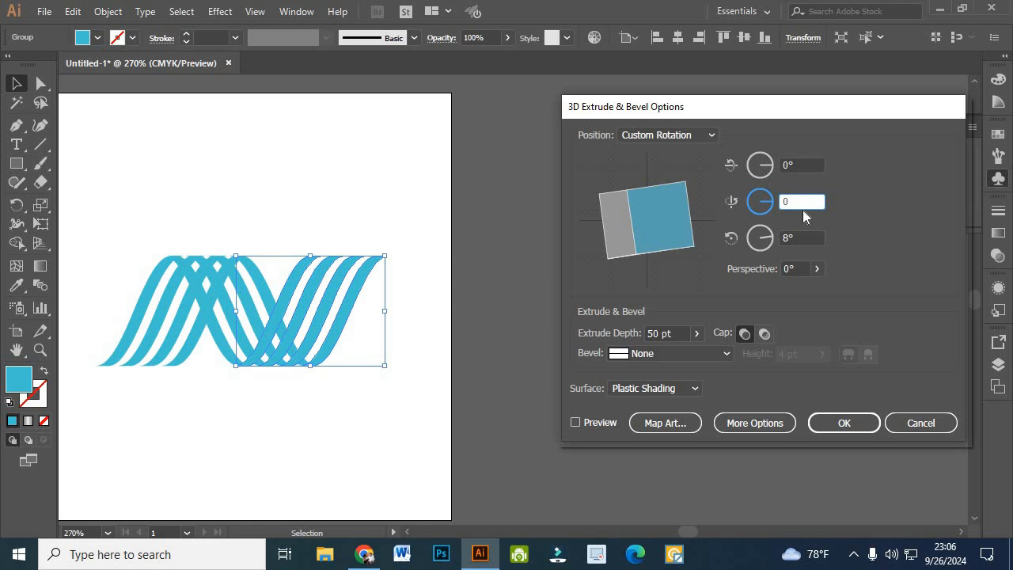
key(Tab)
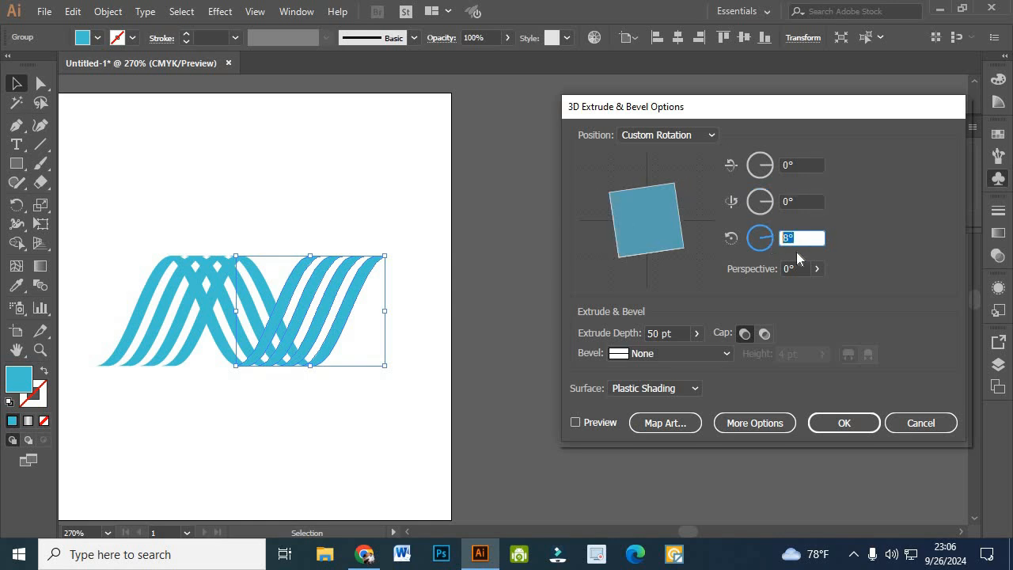
text(0)
click(575, 424)
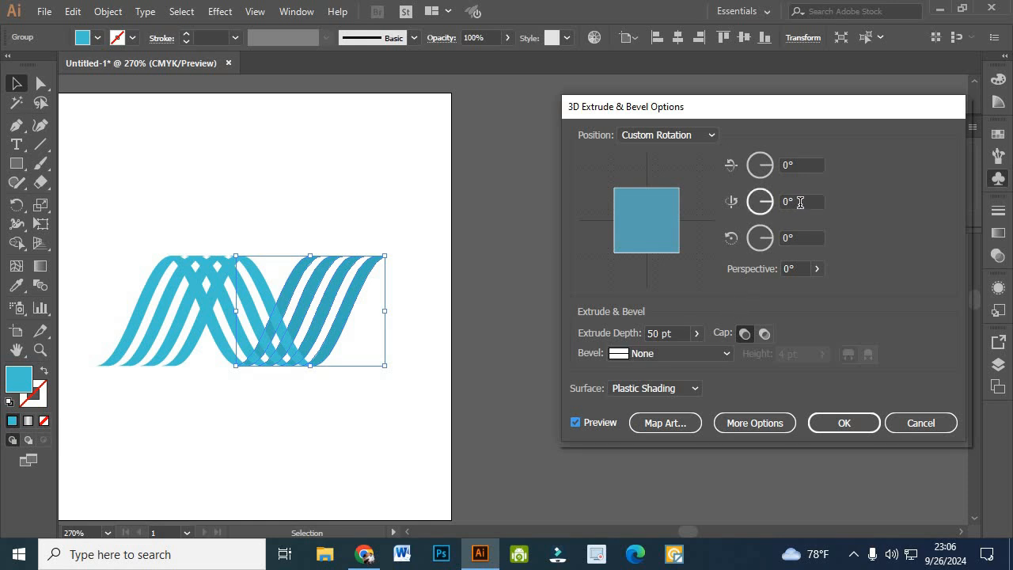
Set the Y-axis rotation of the right-hand ascending stripe group's extrusion to -3°.
scroll(799, 202, up, 2)
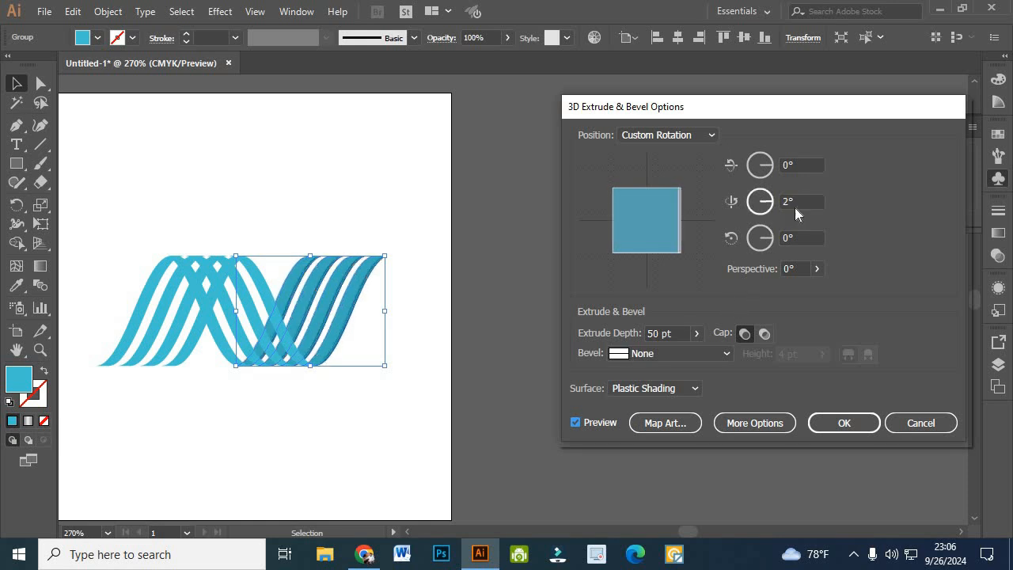
scroll(798, 200, down, 3)
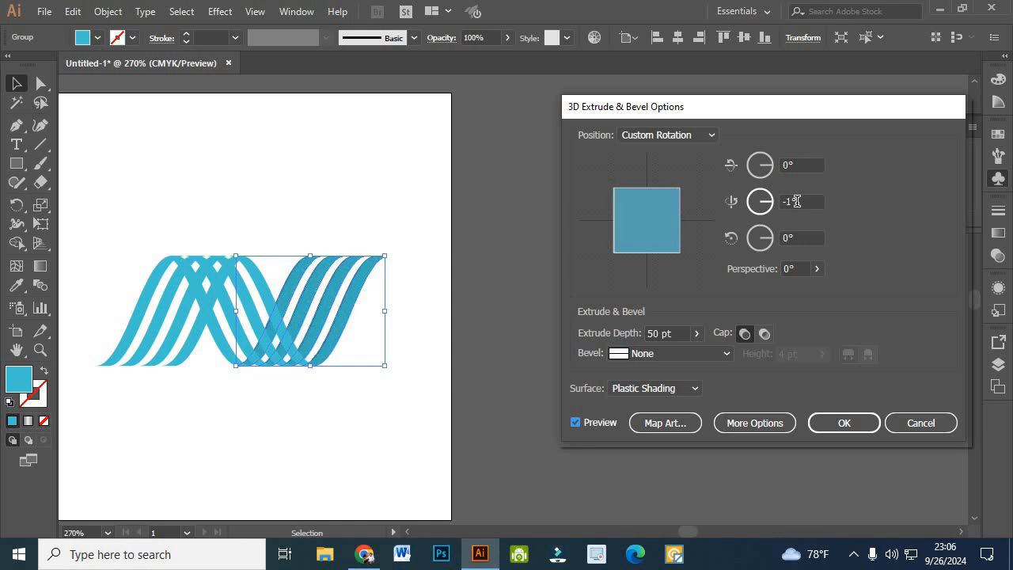
scroll(796, 201, down, 1)
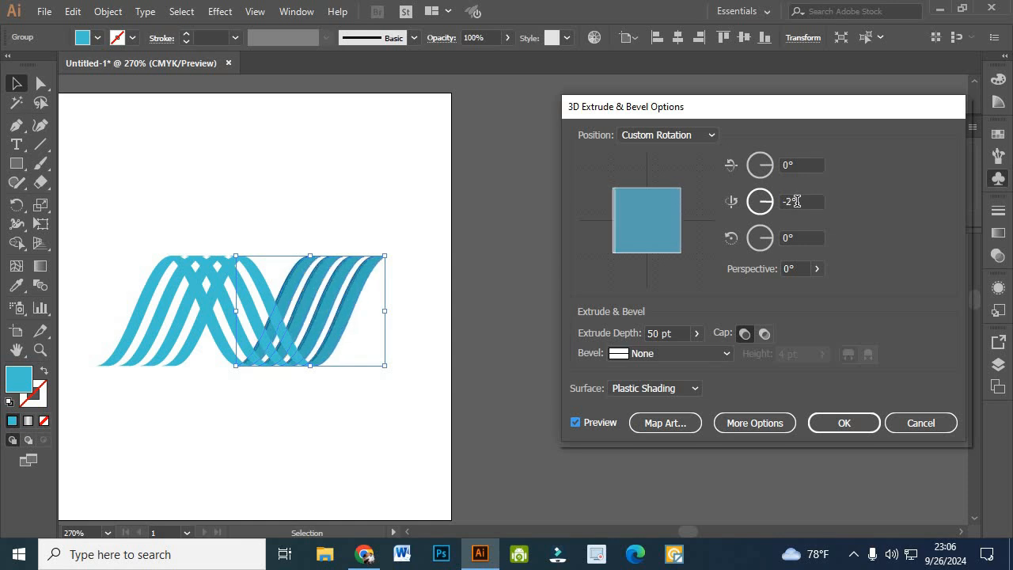
scroll(796, 201, down, 1)
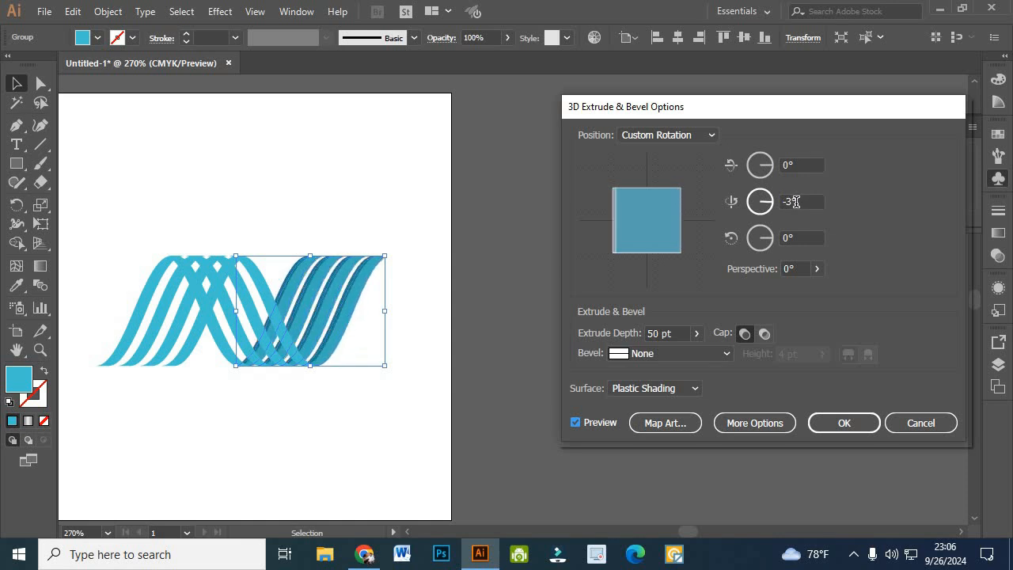
scroll(796, 202, down, 1)
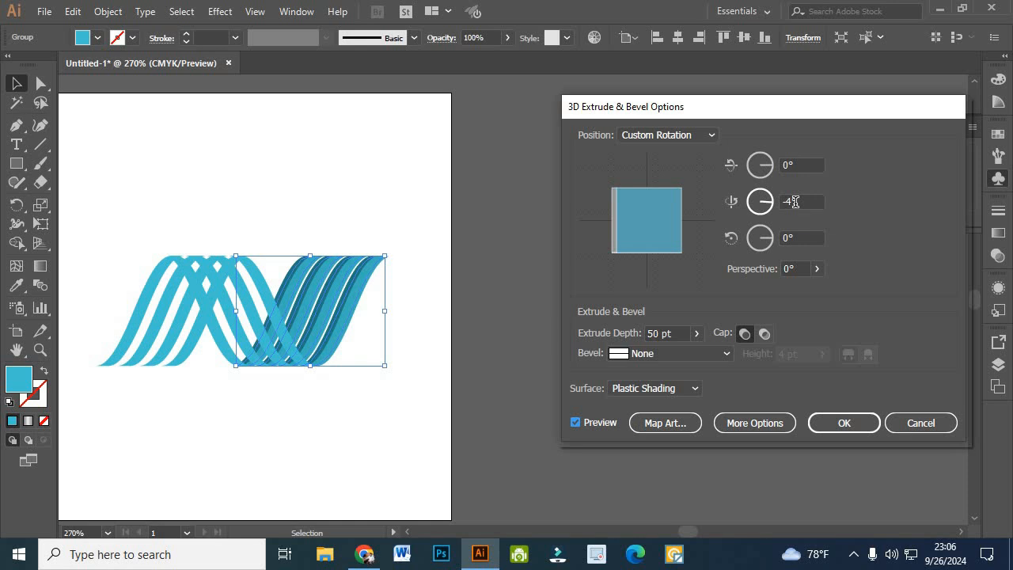
scroll(793, 202, down, 1)
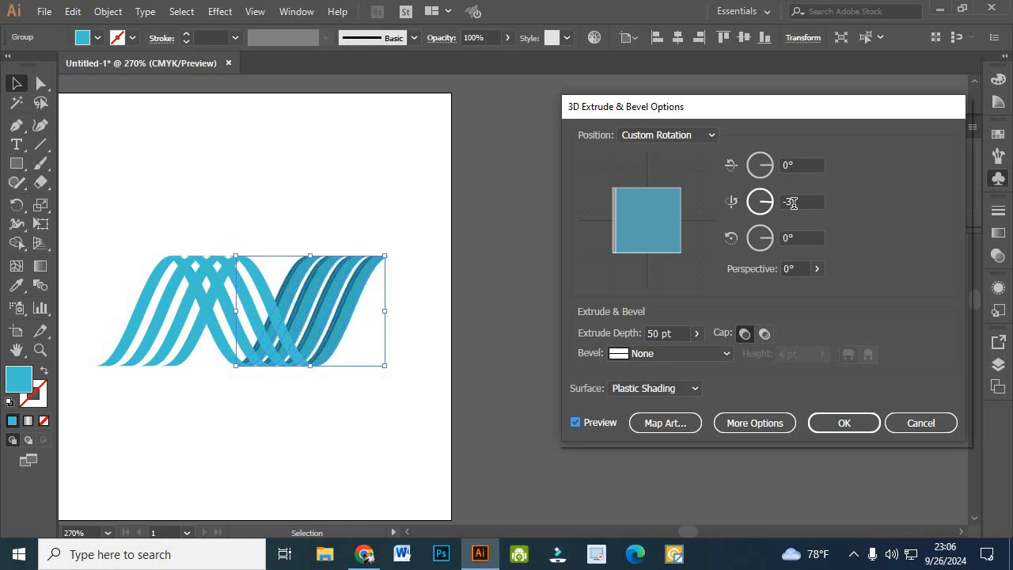
Set the perspective of the right-hand ascending stripe group's extrusion to 10°.
click(818, 269)
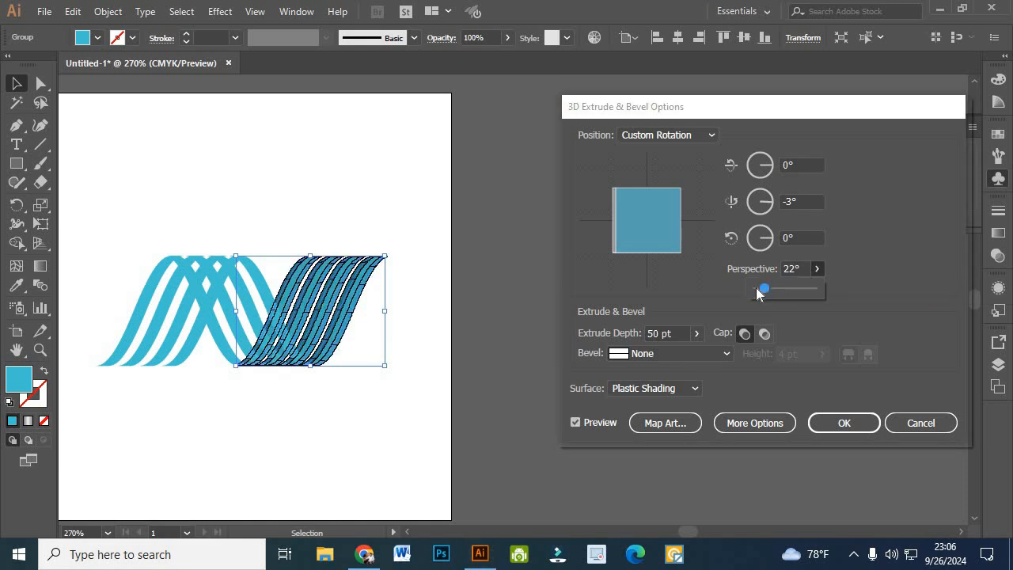
drag(764, 290, 761, 293)
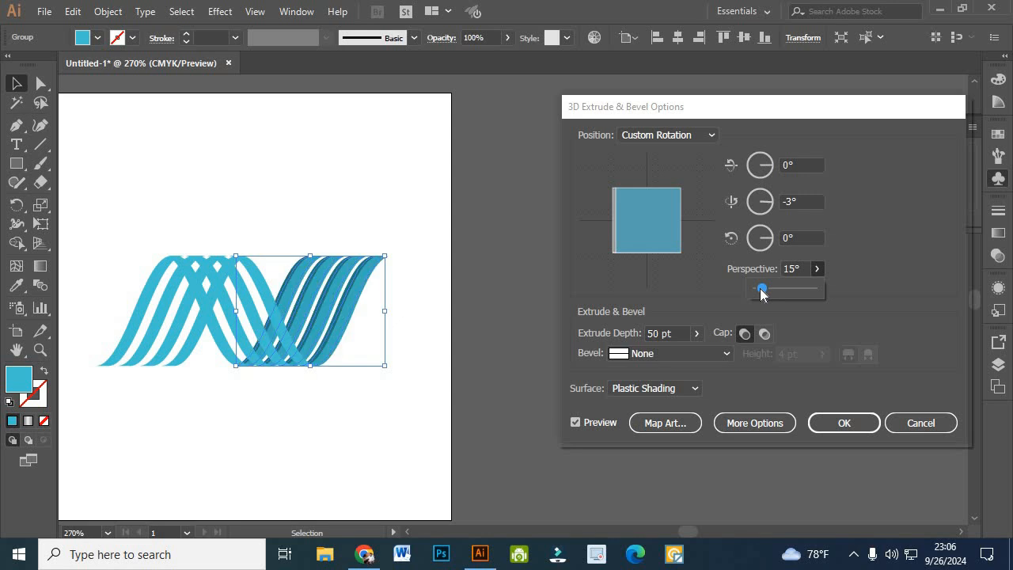
click(800, 269)
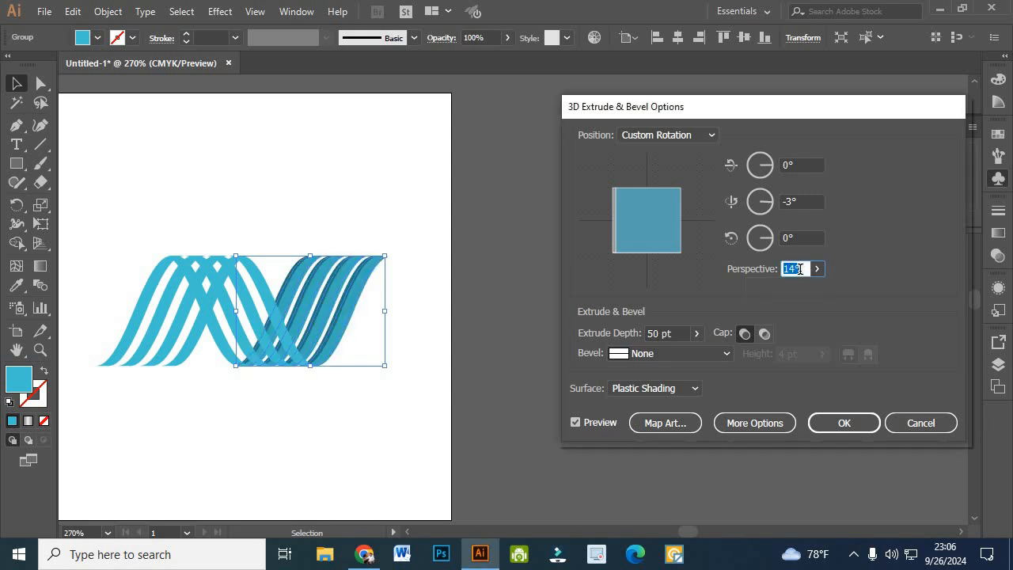
scroll(799, 269, down, 2)
scroll(799, 269, down, 1)
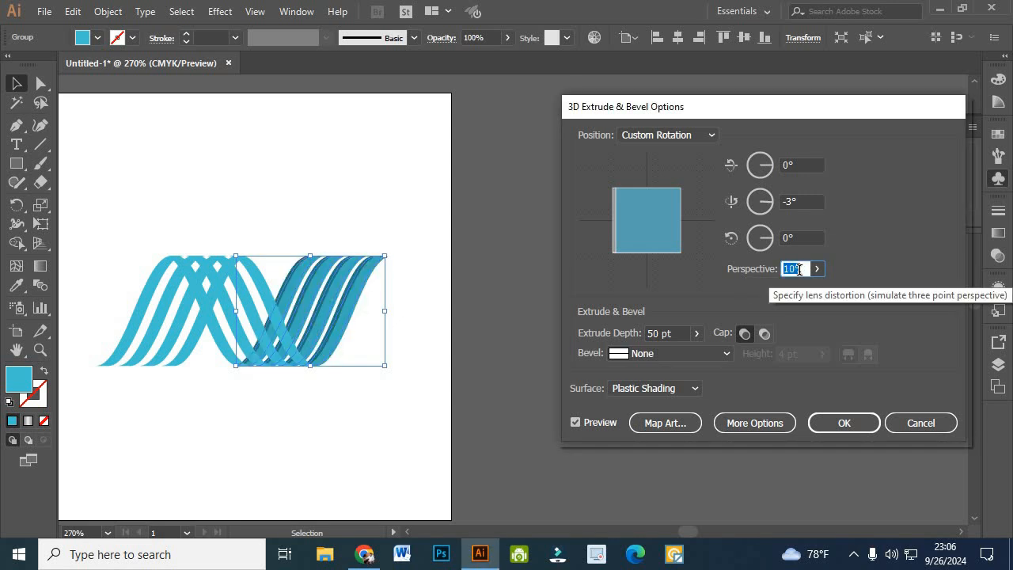
Increase the extrude depth of the right-hand ascending stripes slightly above 50 pt, apply the 3D effect and deselect the group.
click(681, 333)
scroll(673, 333, up, 2)
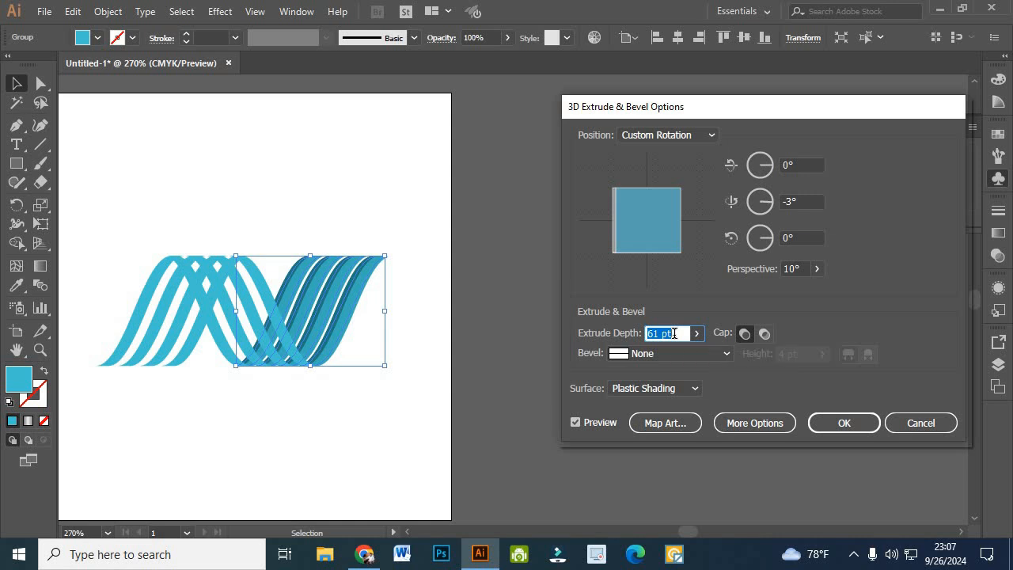
scroll(674, 333, down, 2)
click(841, 425)
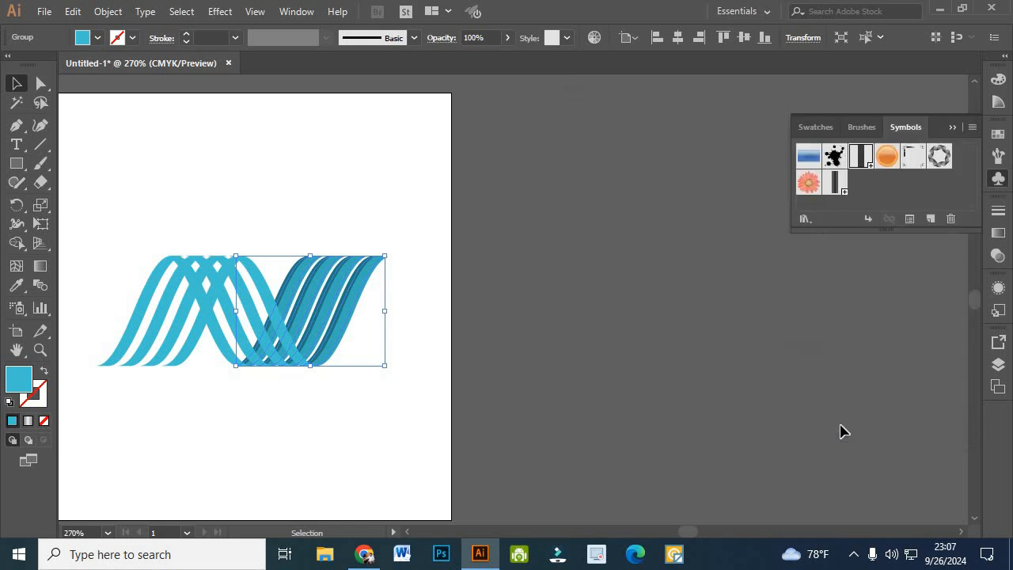
click(274, 195)
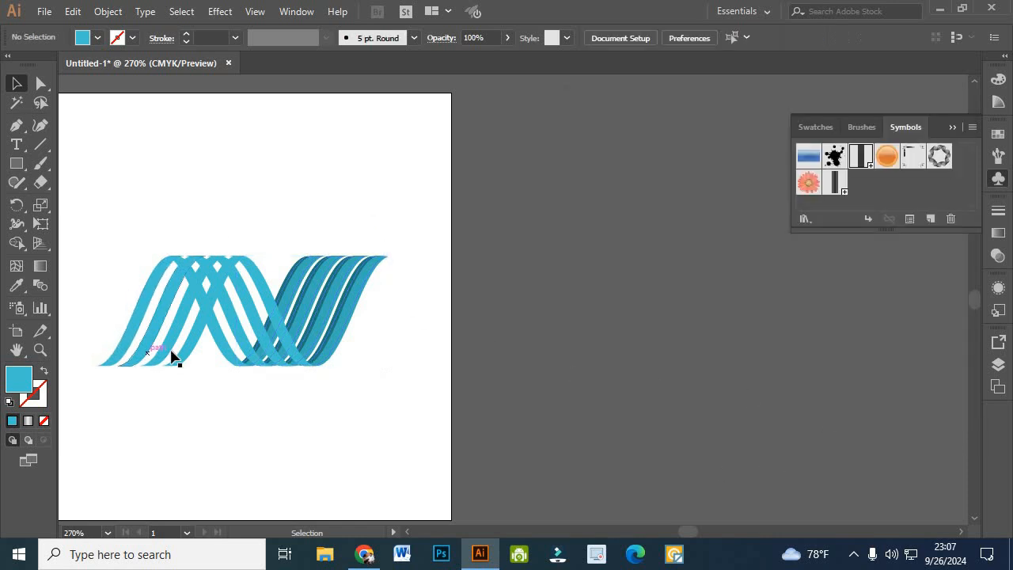
Open the 3D Extrude & Bevel options for the left-hand ascending stripe group with the preview on.
click(135, 306)
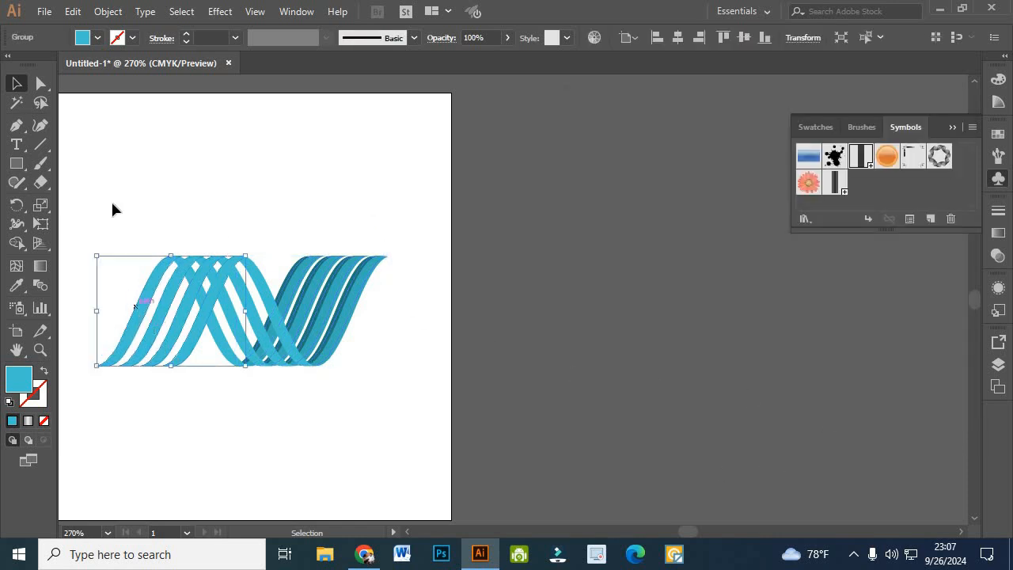
click(217, 14)
mouse_move(241, 107)
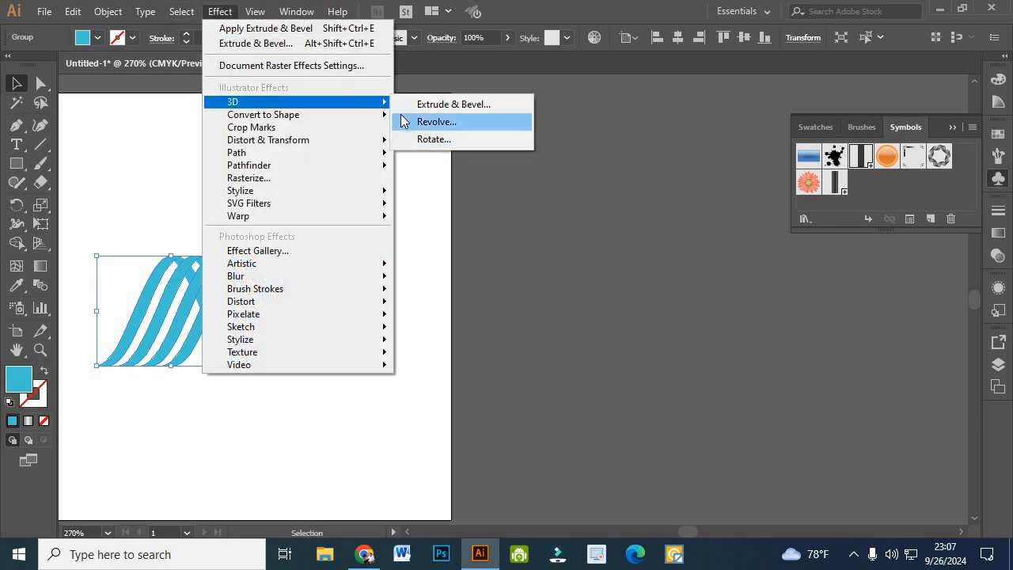
click(416, 104)
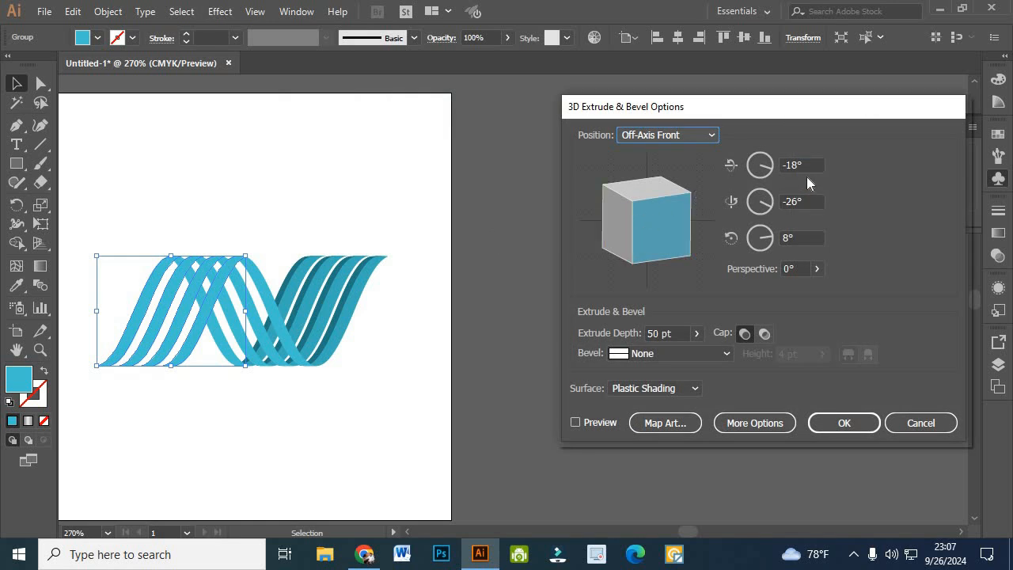
click(577, 423)
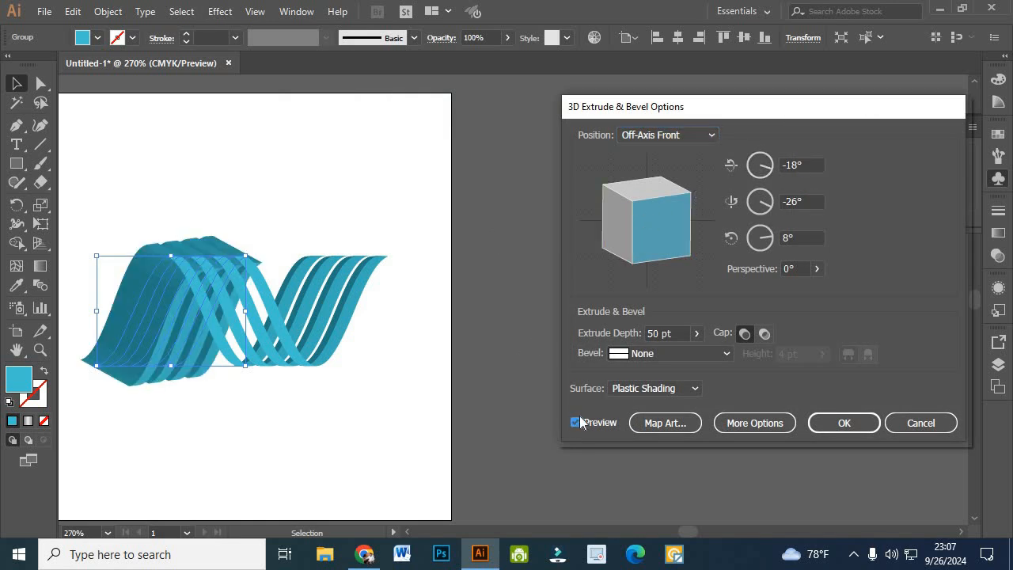
Set the X, Y and Z rotation angles of the left-hand stripe group's extrusion to 0°.
click(812, 164)
text(0)
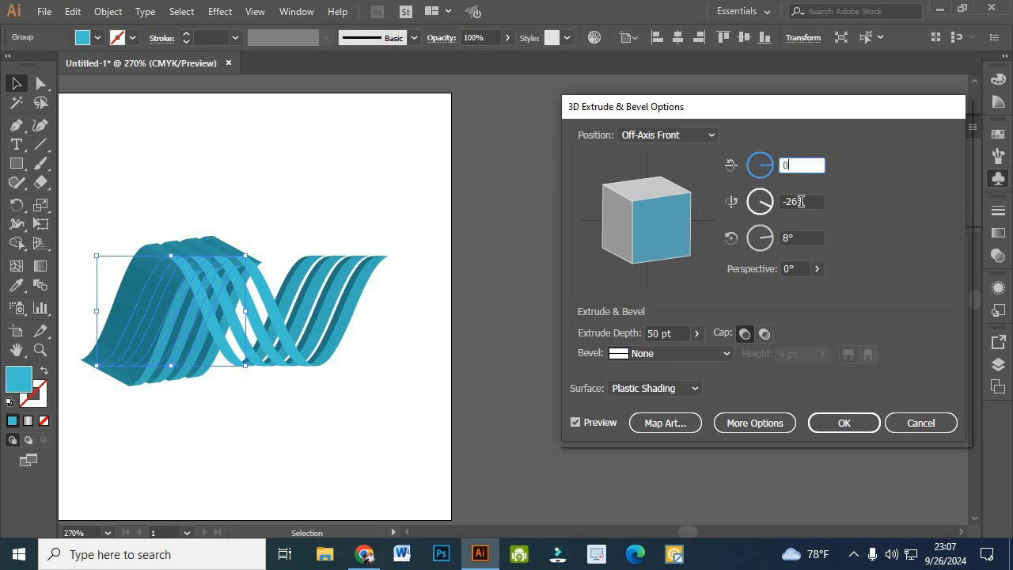
key(Tab)
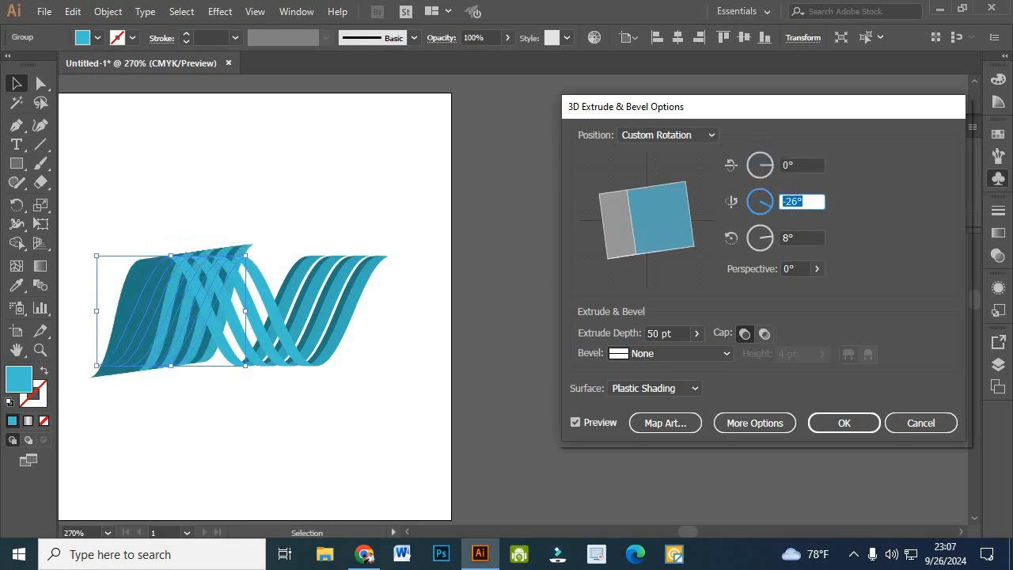
text(0)
key(Tab)
text(0)
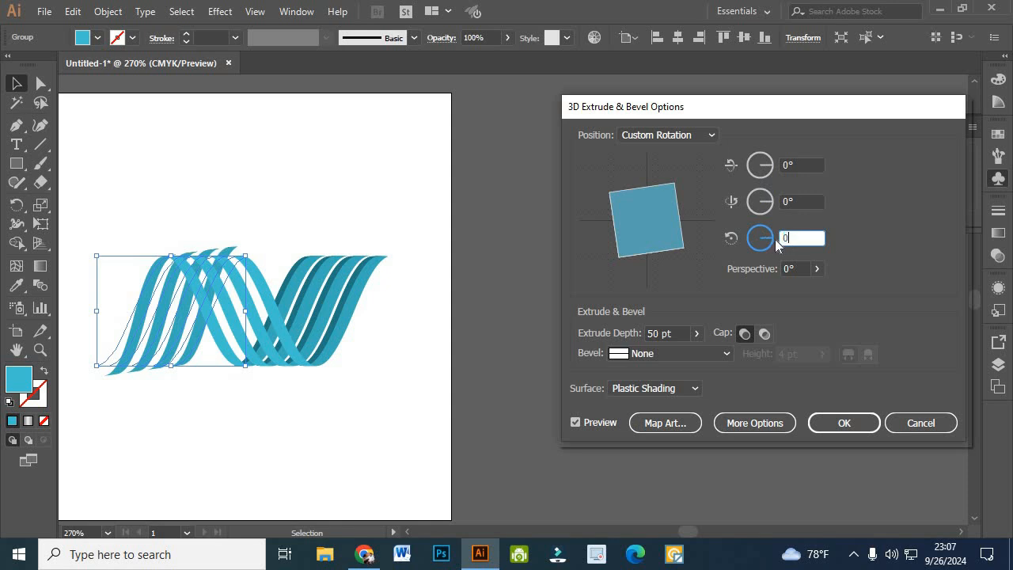
Set the Y-axis rotation of the left-hand ascending stripe group's extrusion to 3°.
click(799, 200)
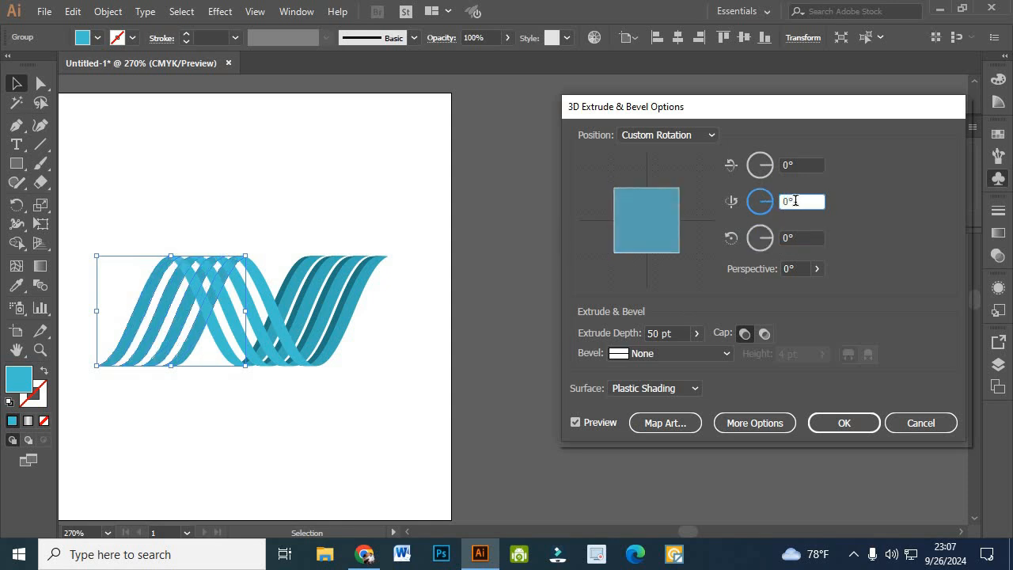
key(Up)
key(Up)
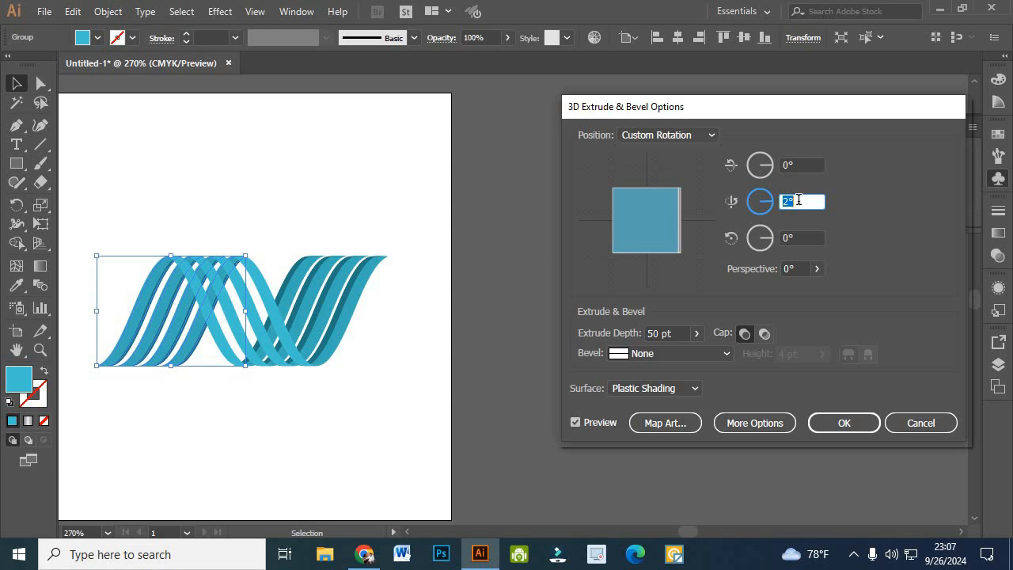
key(Up)
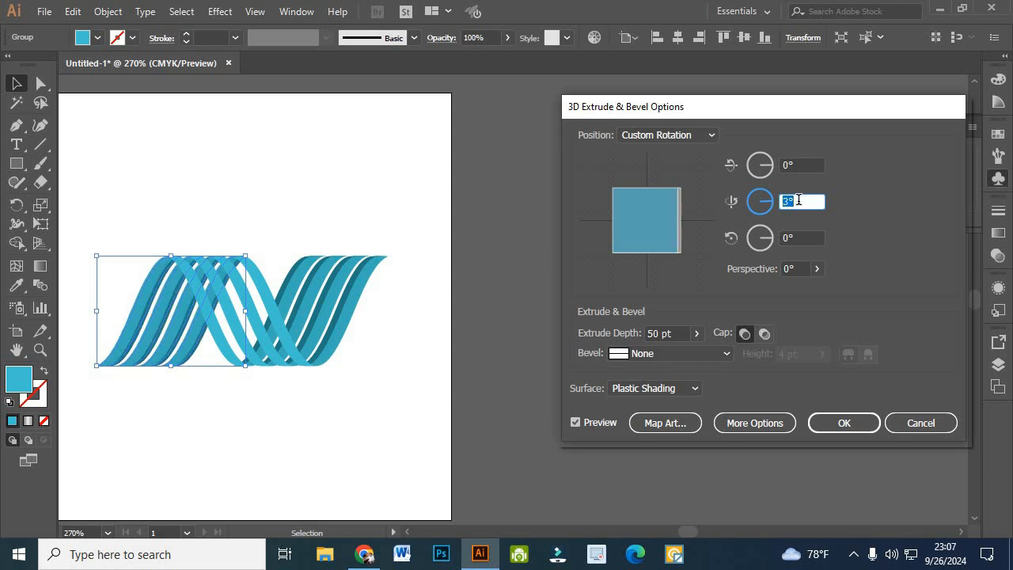
key(Up)
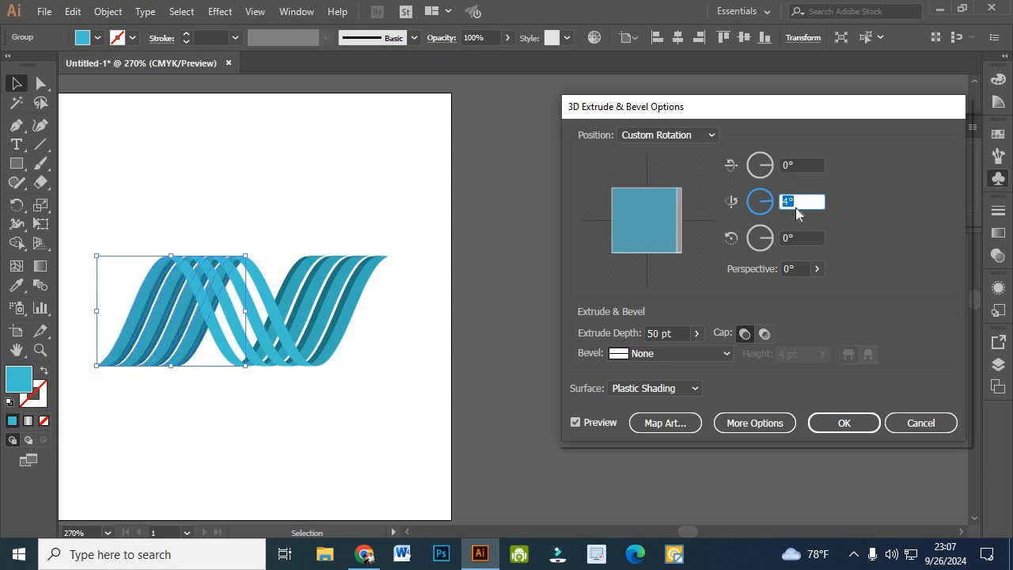
key(Down)
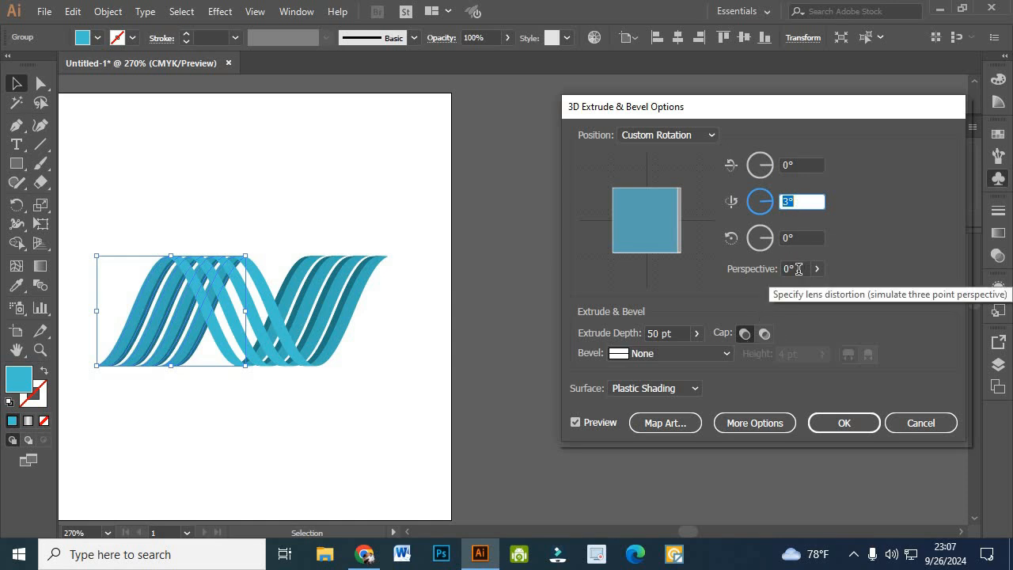
Set the perspective of the left-hand ascending stripe group's extrusion to 10°.
click(799, 270)
text(3)
key(Return)
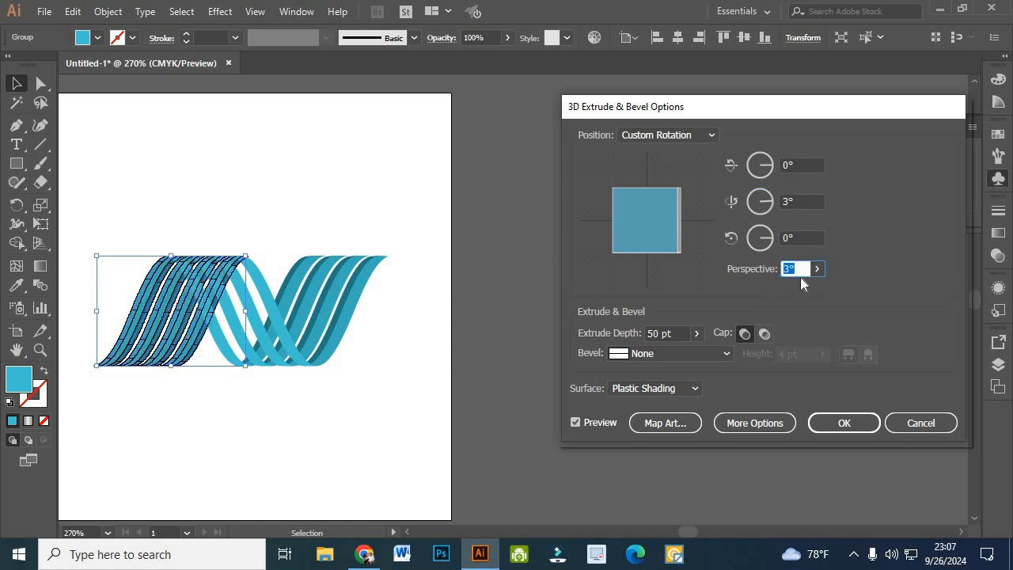
text(12)
key(Return)
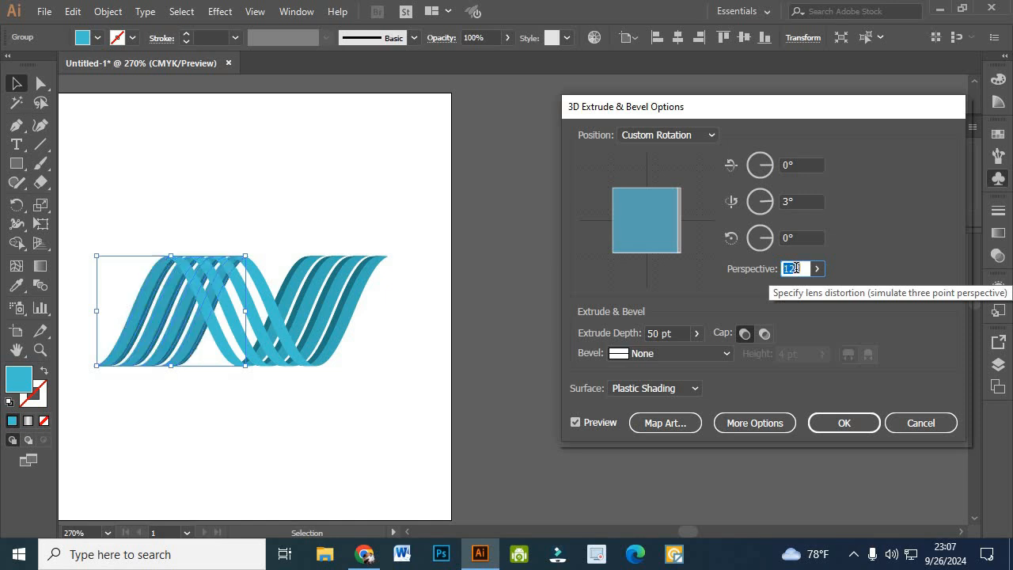
key(Down)
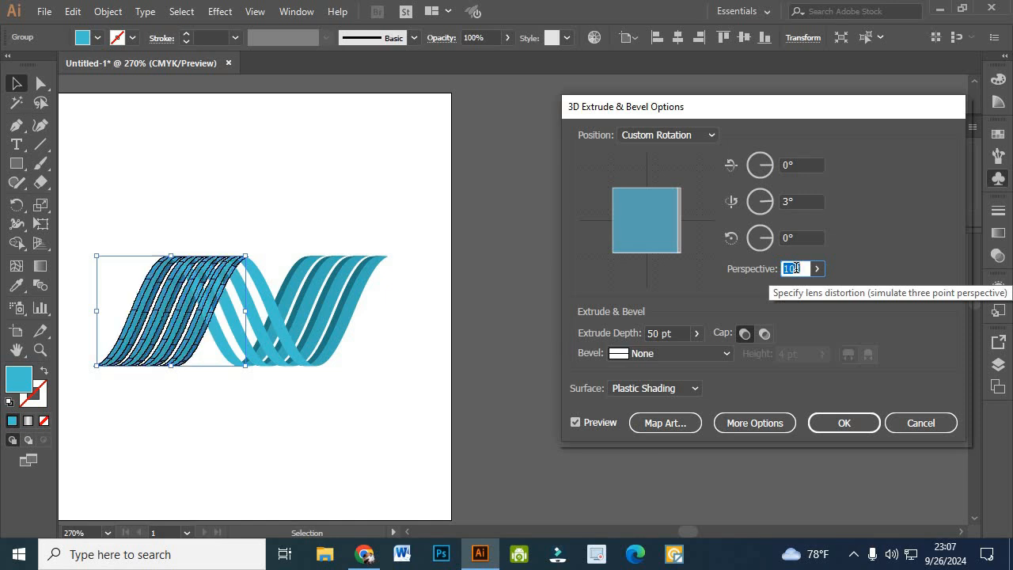
Set the left-hand stripe group's extrude depth to 62 pt, apply the 3D effect and deselect the group.
scroll(679, 333, up, 3)
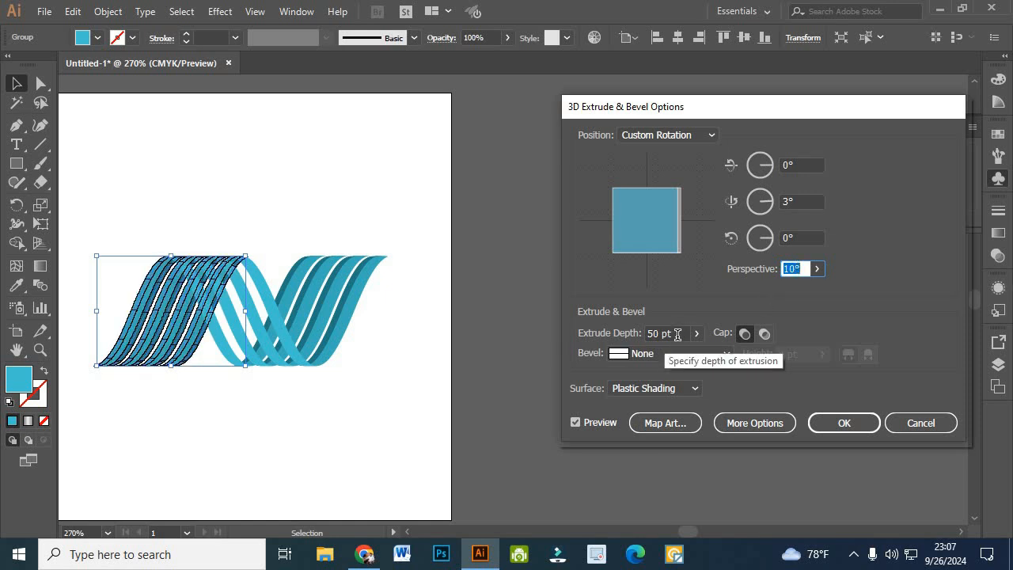
scroll(678, 334, up, 3)
scroll(678, 333, up, 2)
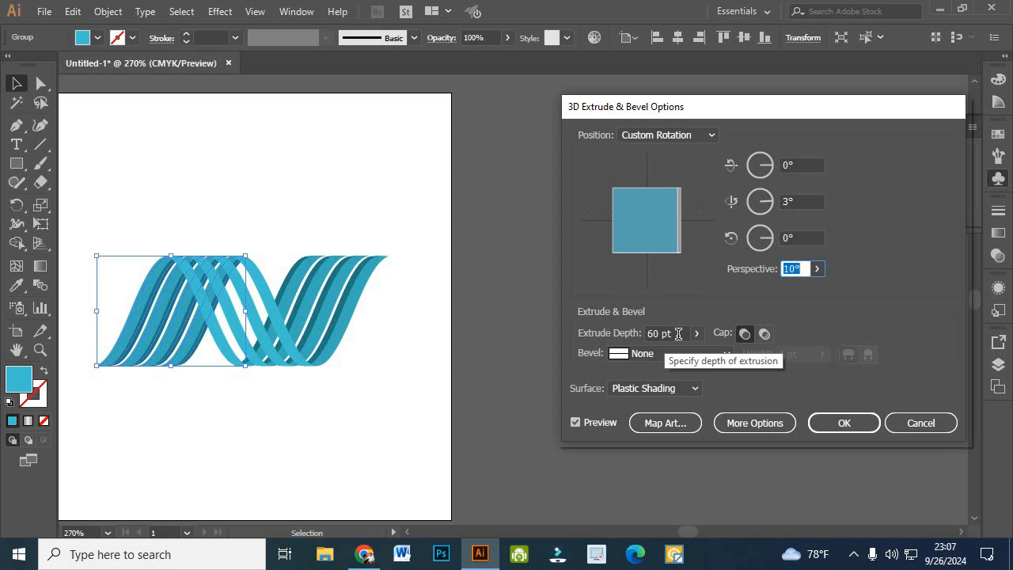
scroll(679, 334, up, 2)
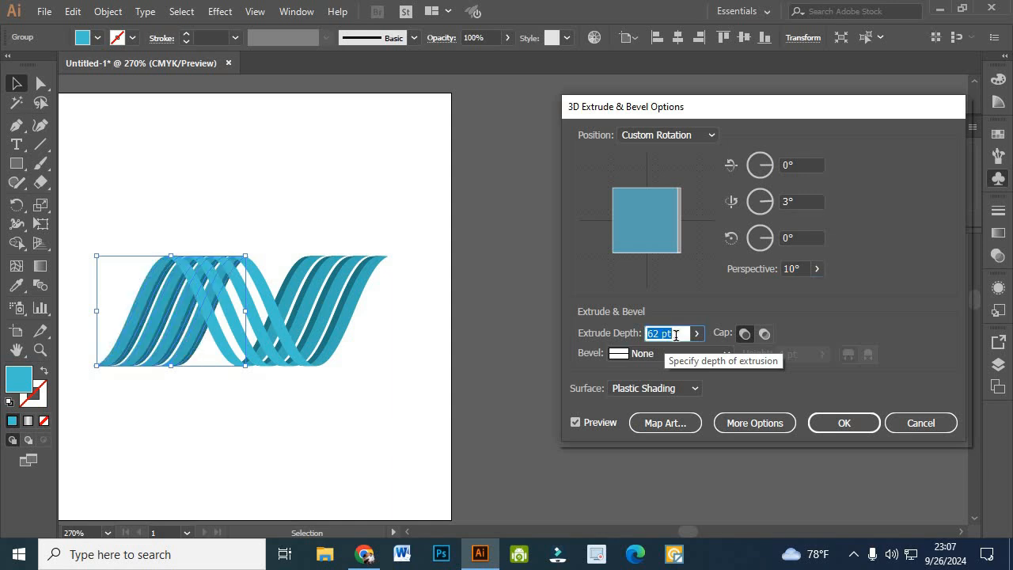
scroll(676, 335, up, 1)
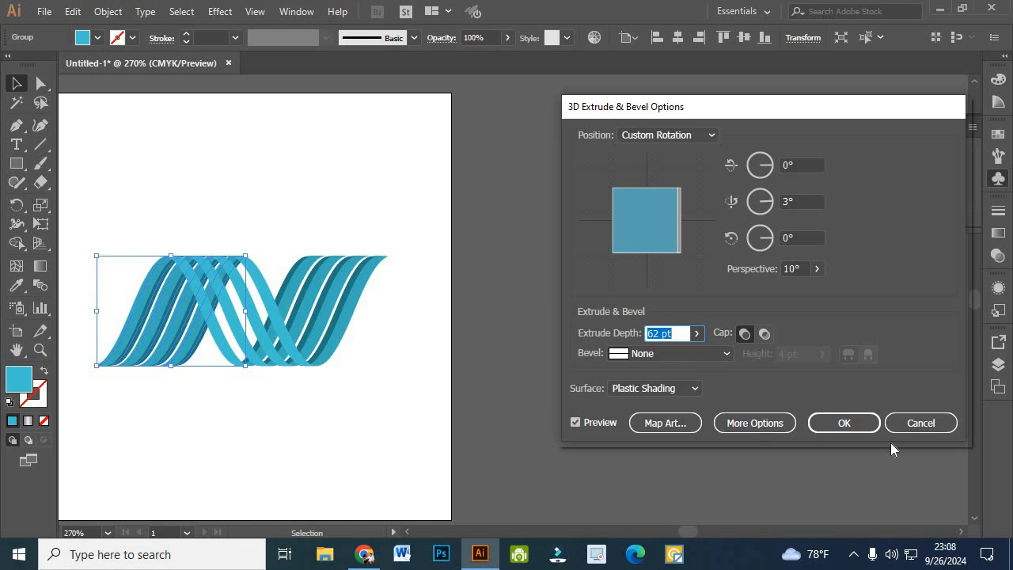
click(844, 422)
click(313, 438)
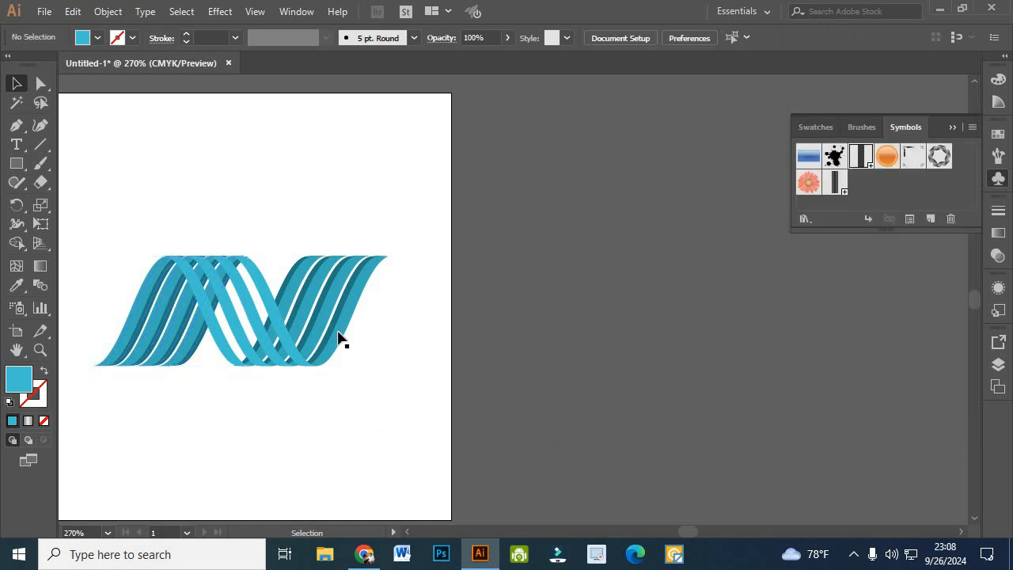
click(338, 325)
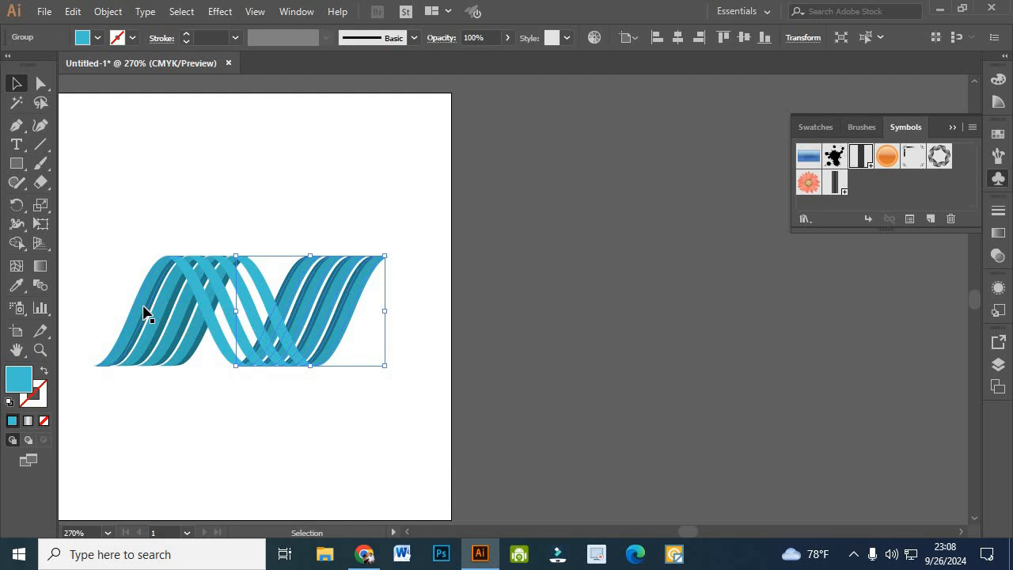
shift+click(144, 314)
right_click(145, 314)
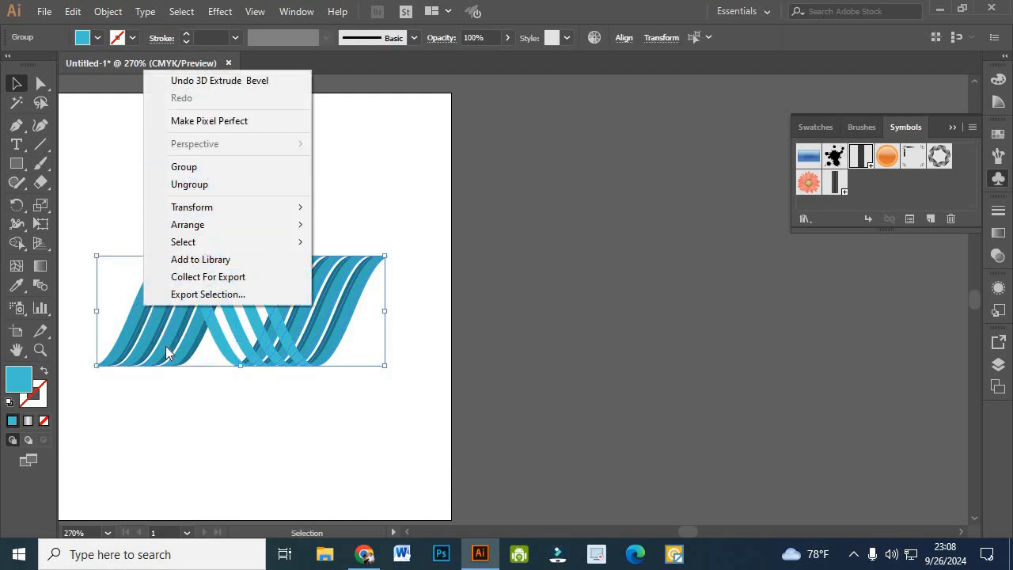
click(309, 360)
click(308, 361)
Bring the left-hand and right-hand ascending stripe groups together to the front of the descending stripes.
click(326, 323)
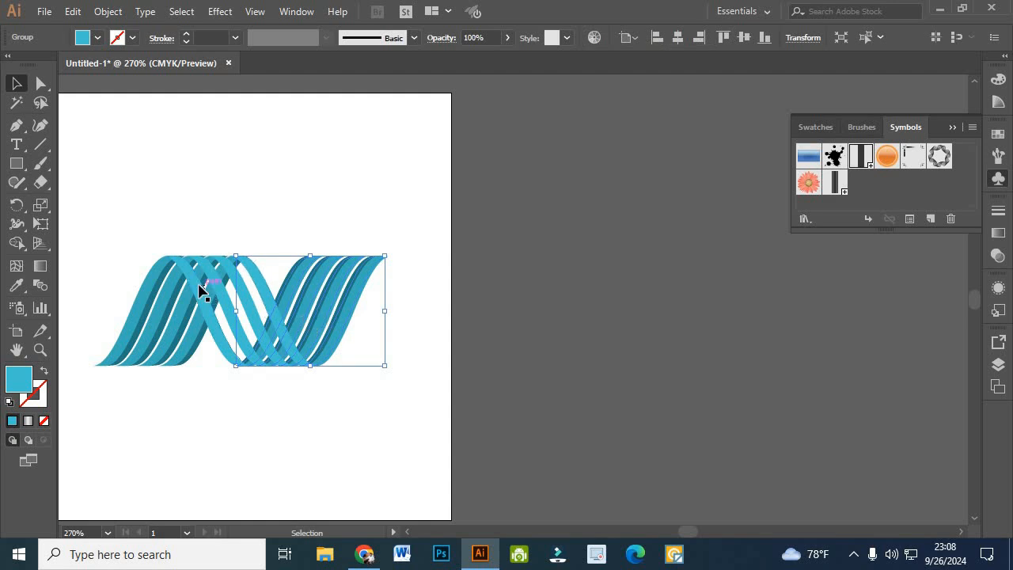
shift+click(156, 314)
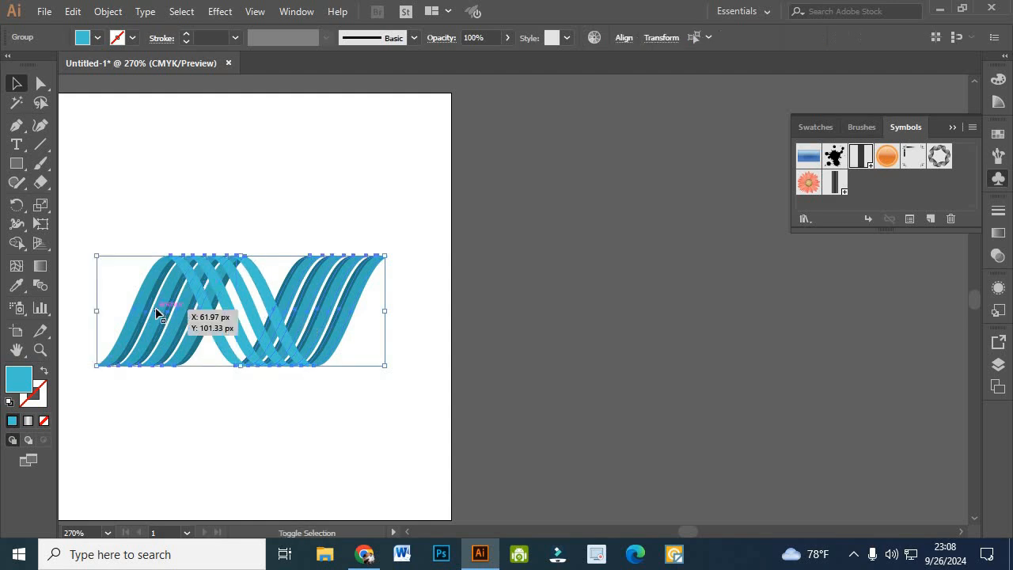
right_click(167, 276)
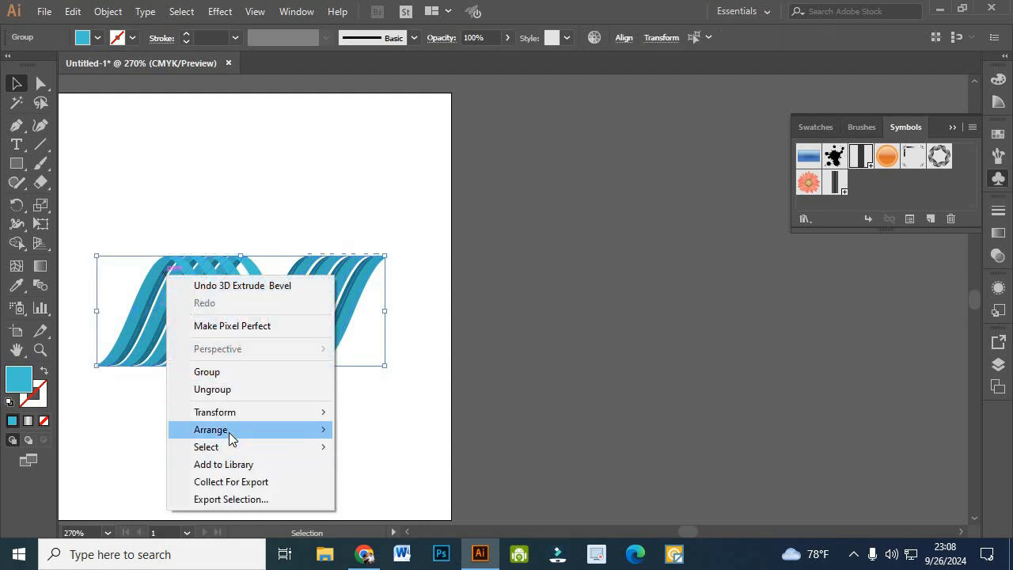
mouse_move(229, 432)
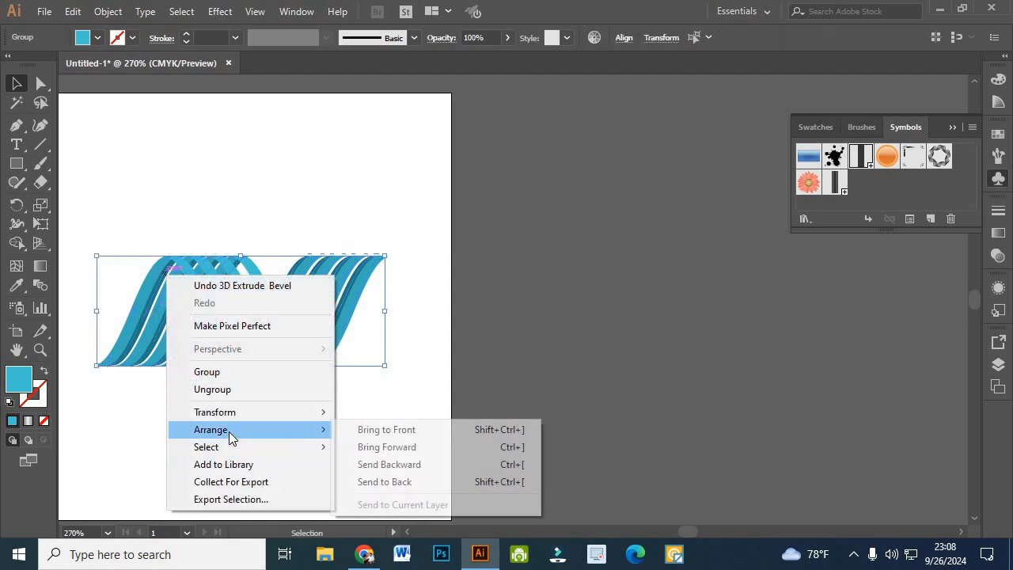
click(386, 434)
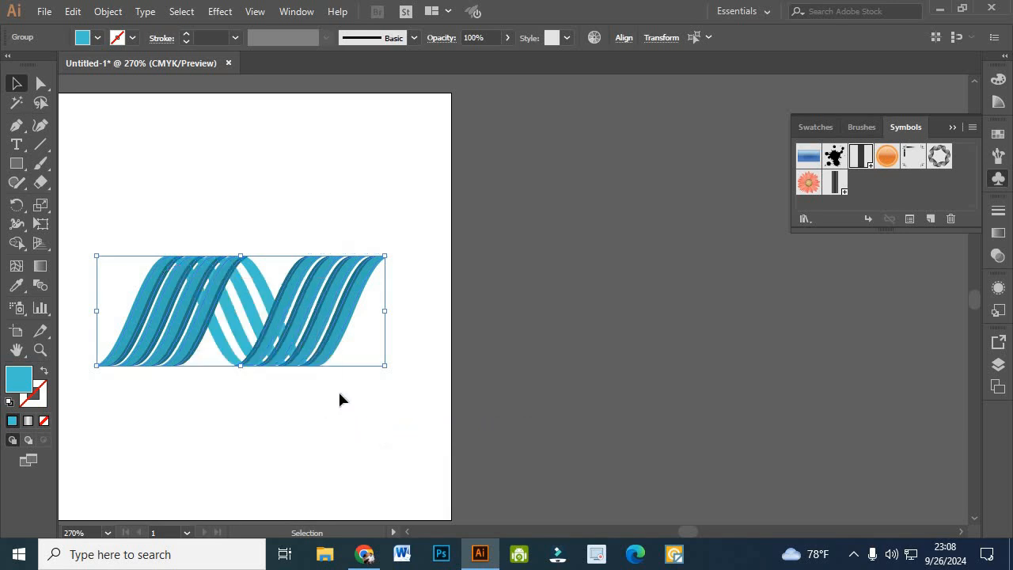
click(251, 440)
Expand the appearance of the right-hand ascending stripe group and ungroup it repeatedly into separate pieces.
click(362, 292)
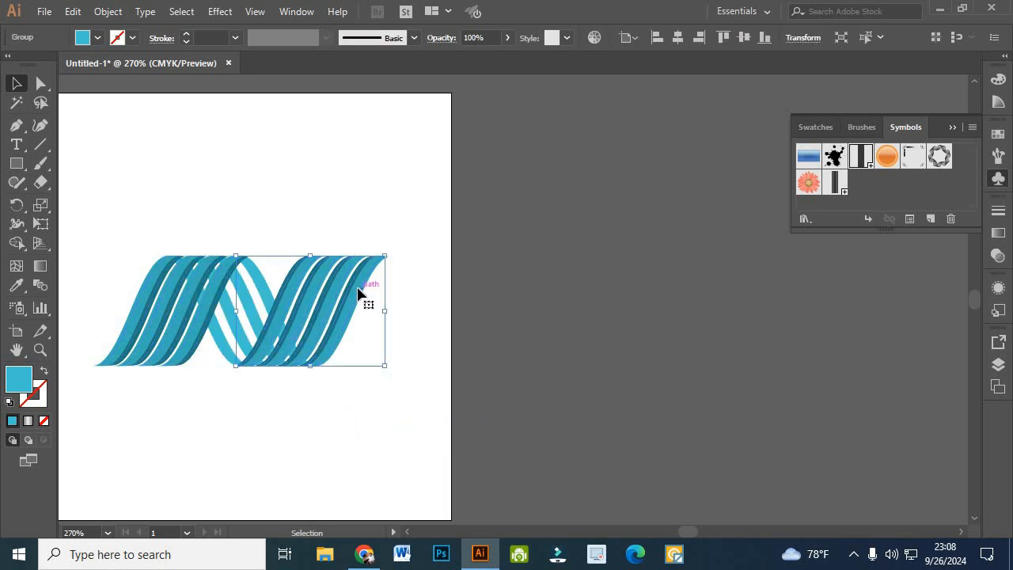
click(107, 11)
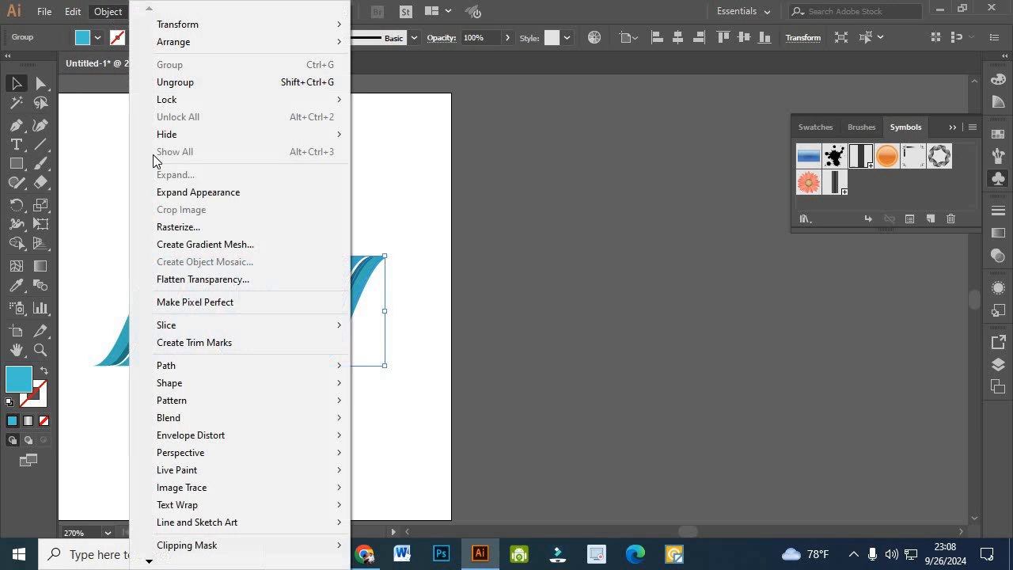
click(175, 193)
right_click(219, 188)
click(263, 322)
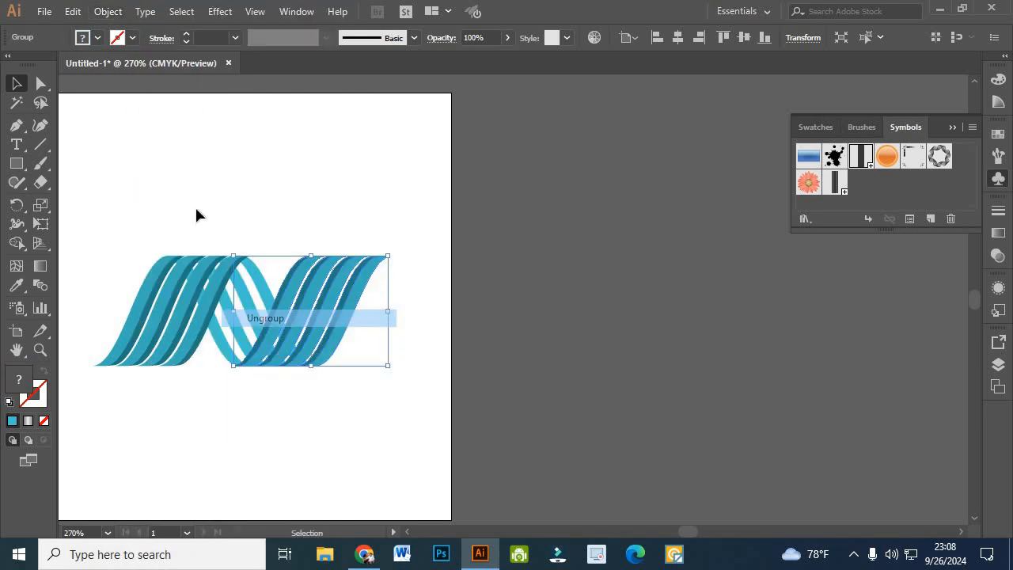
right_click(197, 211)
click(239, 341)
right_click(202, 225)
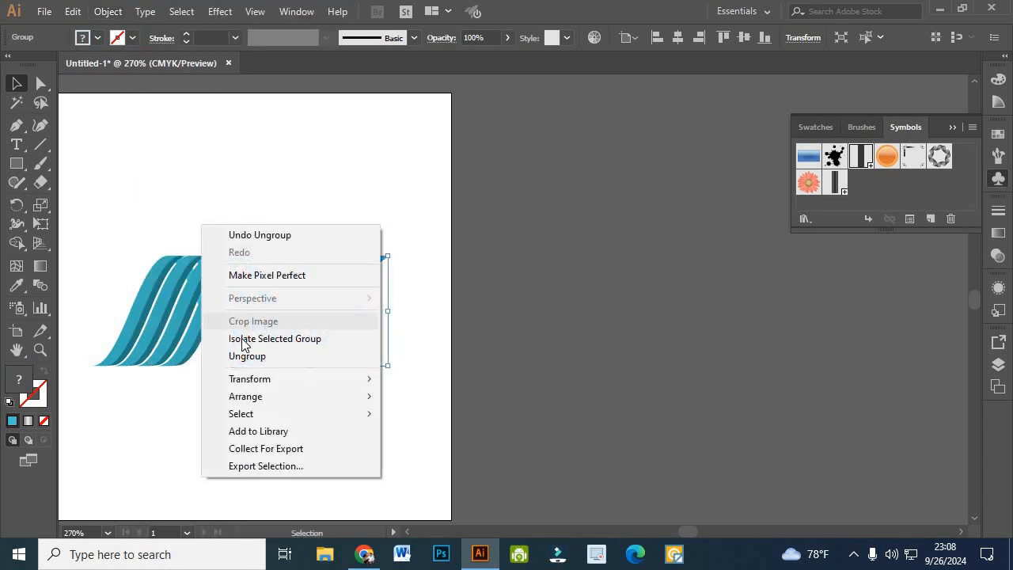
click(247, 357)
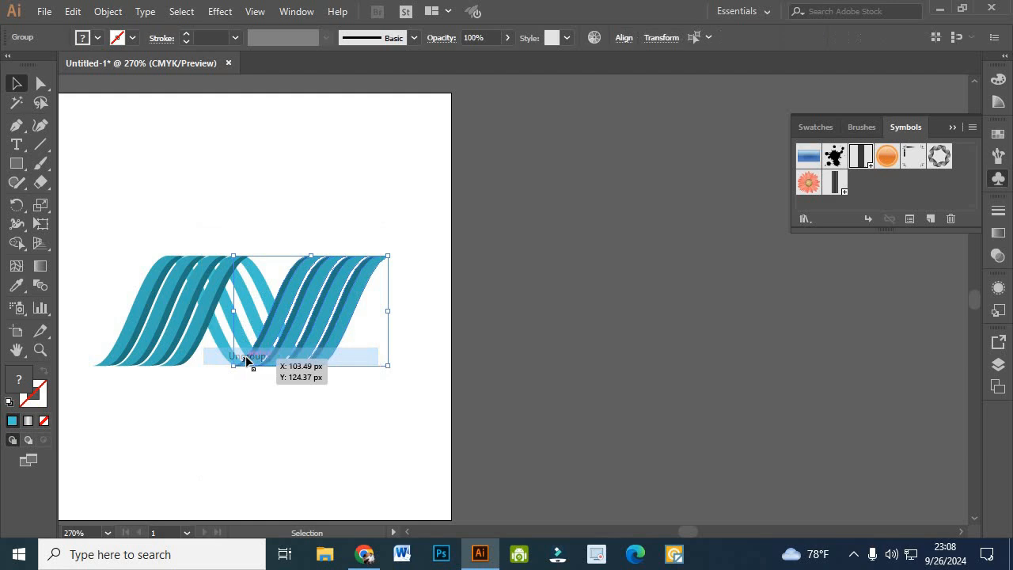
click(183, 221)
Expand the appearance of the left-hand ascending stripe group, ungroup it repeatedly and deselect it.
drag(179, 343, 131, 174)
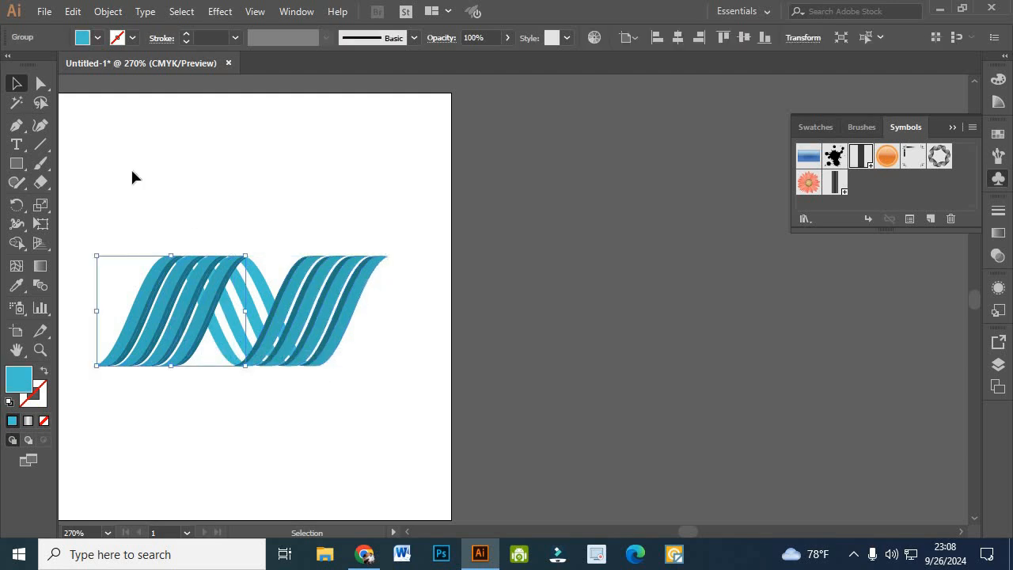
right_click(133, 176)
click(108, 12)
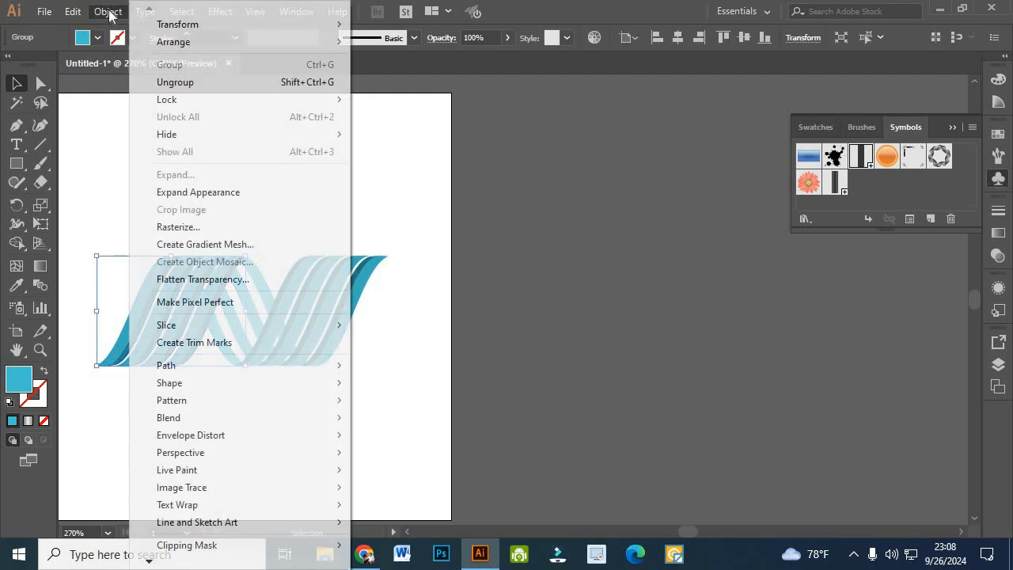
click(162, 194)
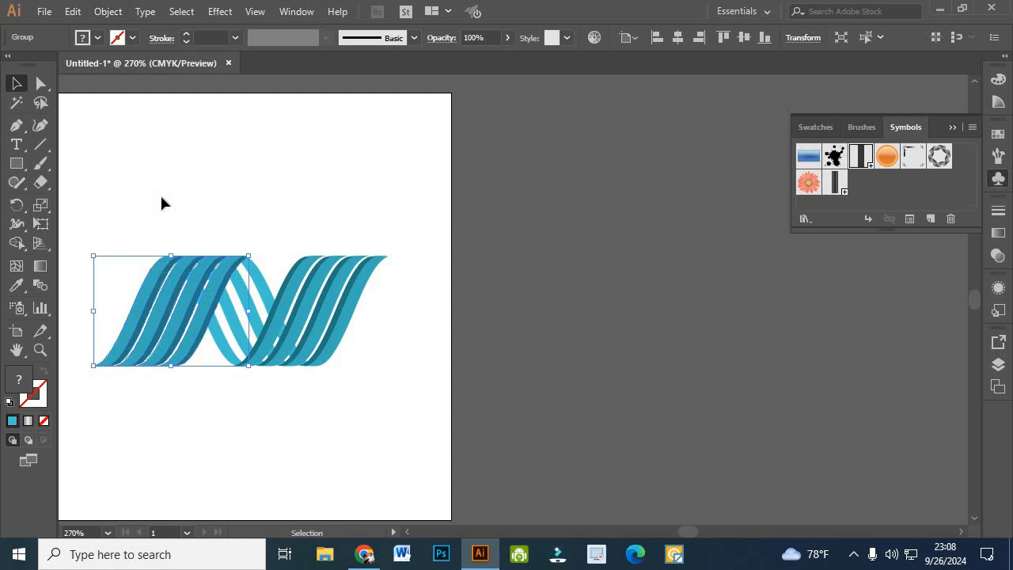
right_click(161, 198)
click(188, 334)
right_click(156, 202)
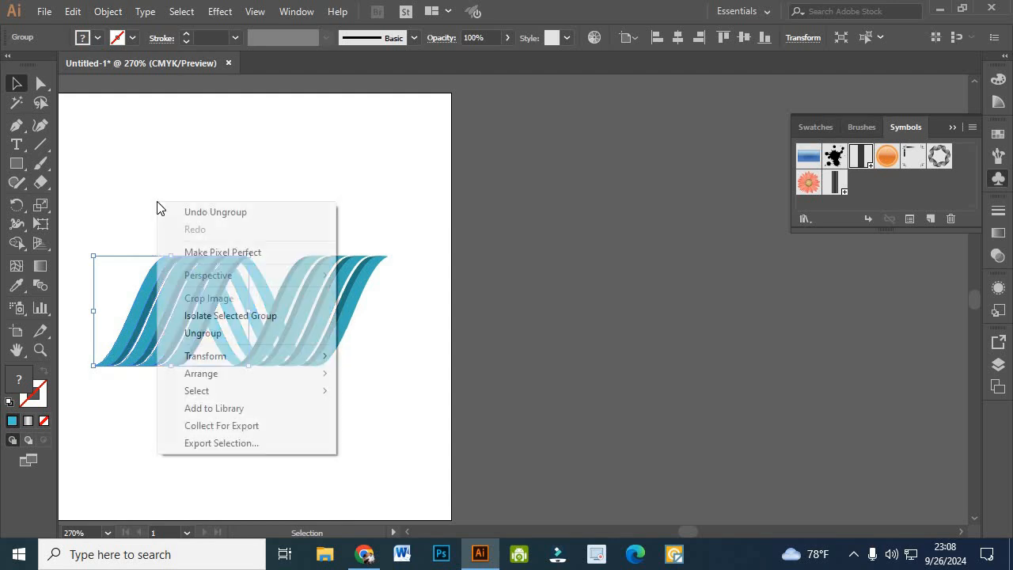
click(194, 333)
right_click(165, 204)
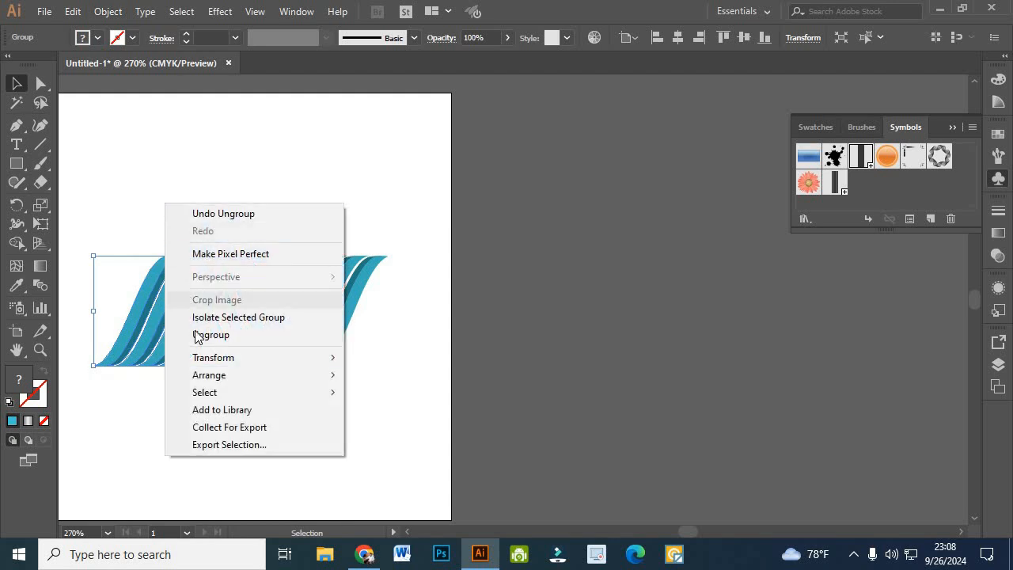
click(198, 336)
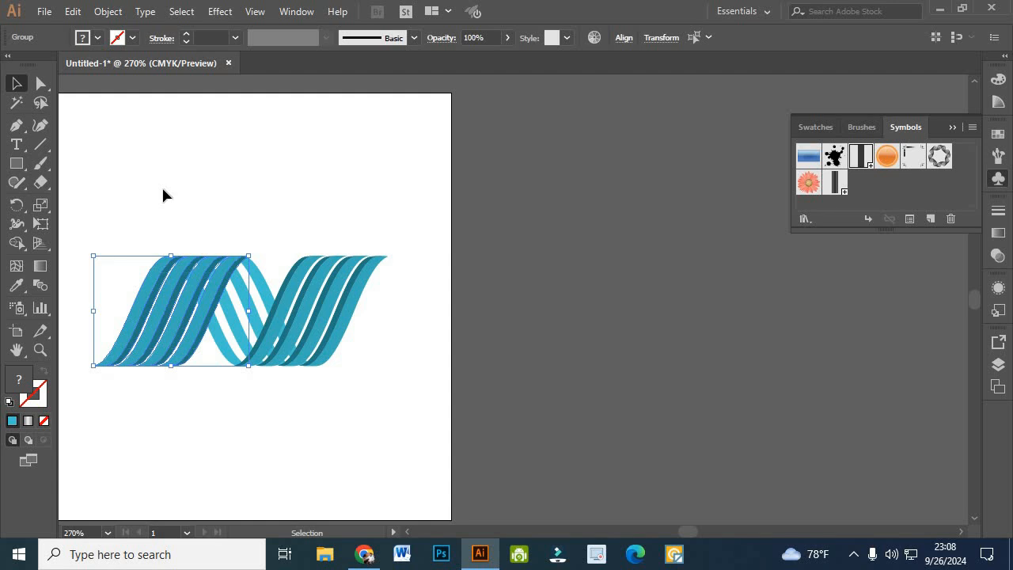
click(165, 194)
Start a 3D Extrude & Bevel effect on the descending stripe group with the preview enabled.
click(266, 290)
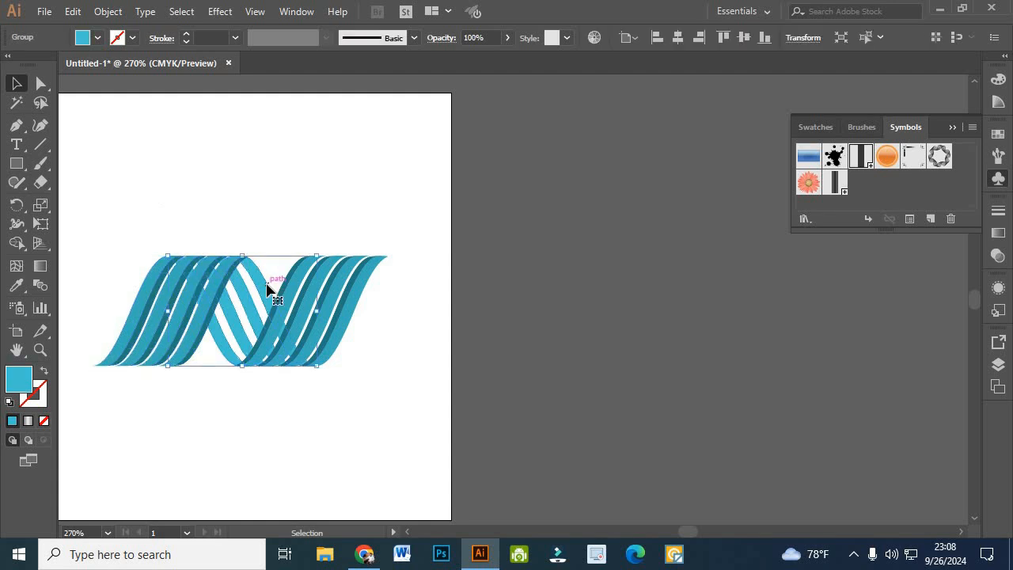
click(220, 12)
mouse_move(380, 101)
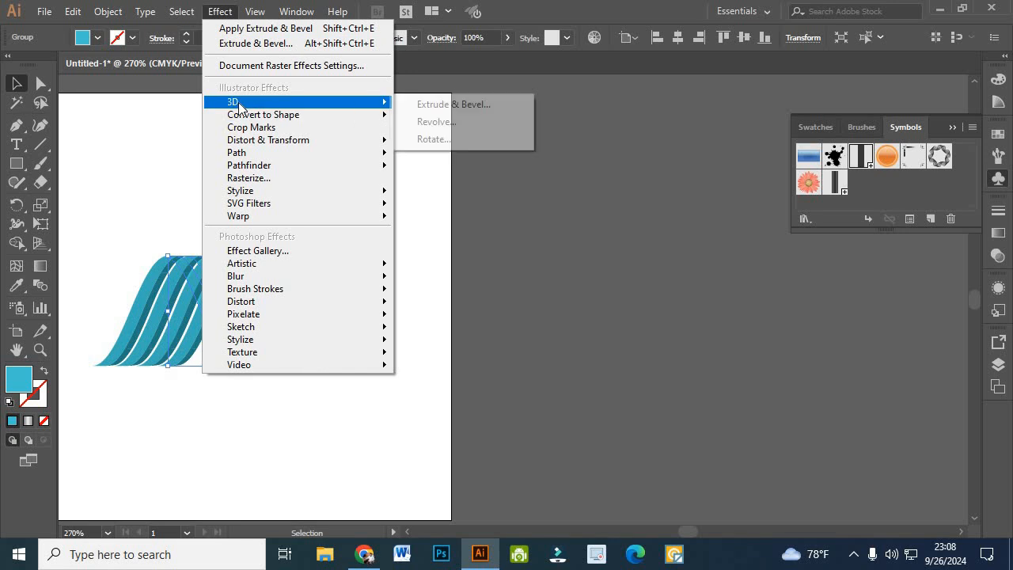
click(449, 106)
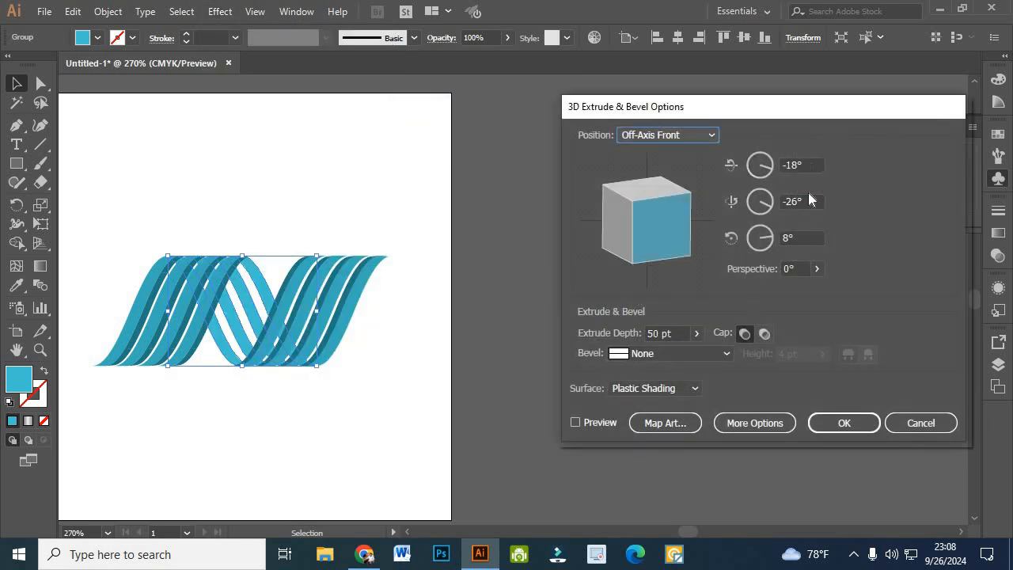
click(575, 422)
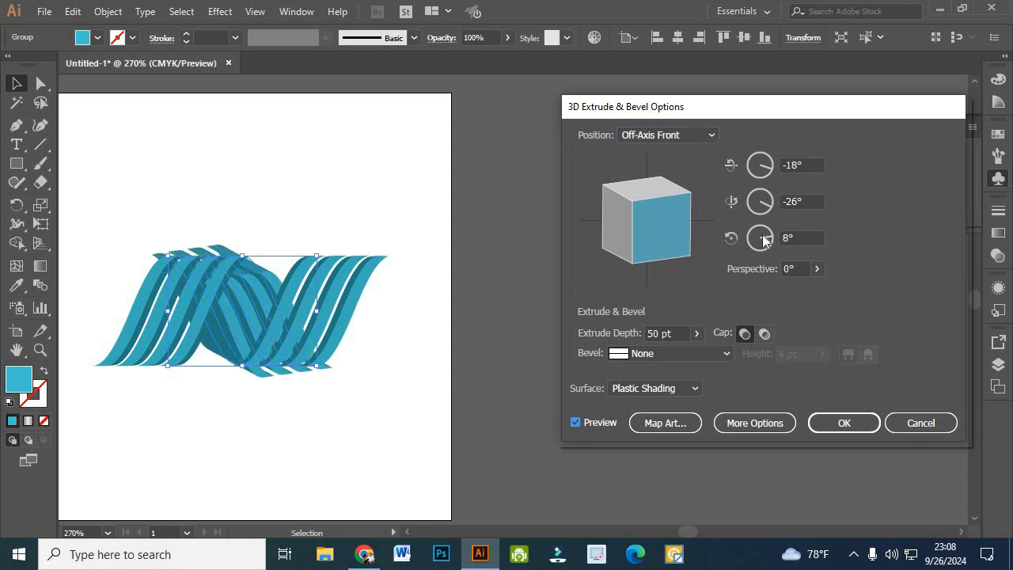
Set the X, Y and Z rotation angles of the descending stripe group's extrusion to 0°.
click(816, 164)
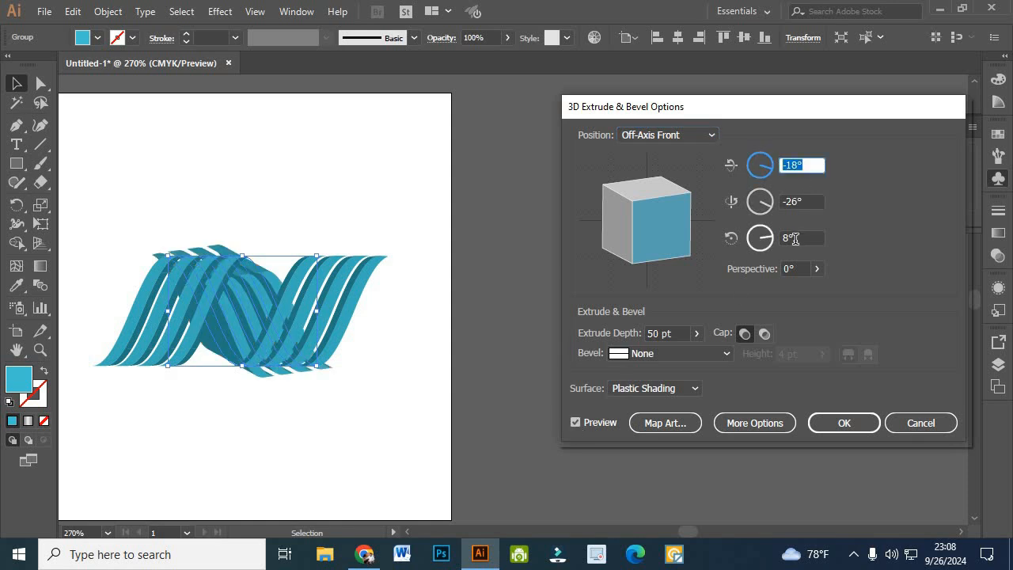
text(0)
key(Tab)
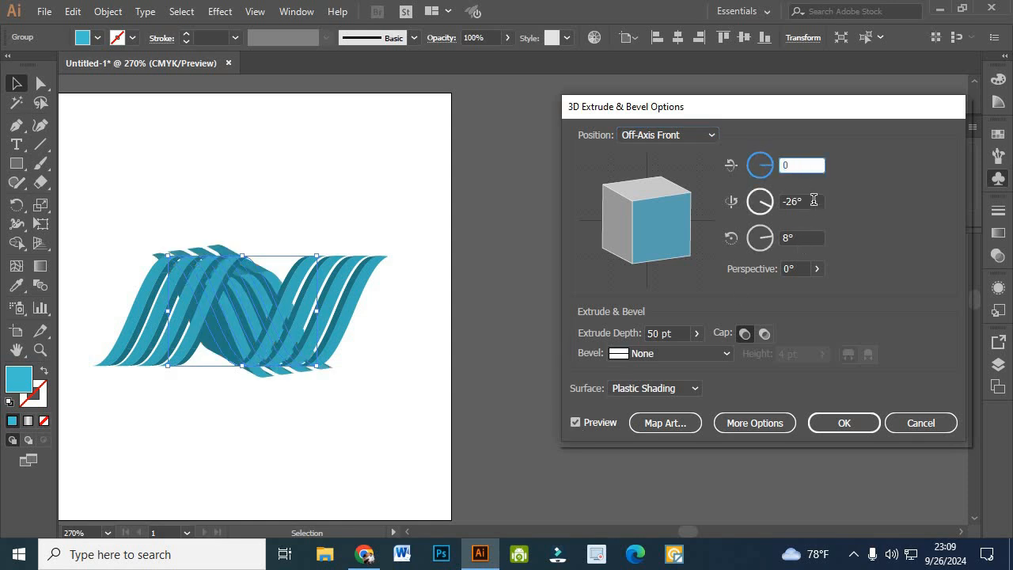
text(0)
click(788, 240)
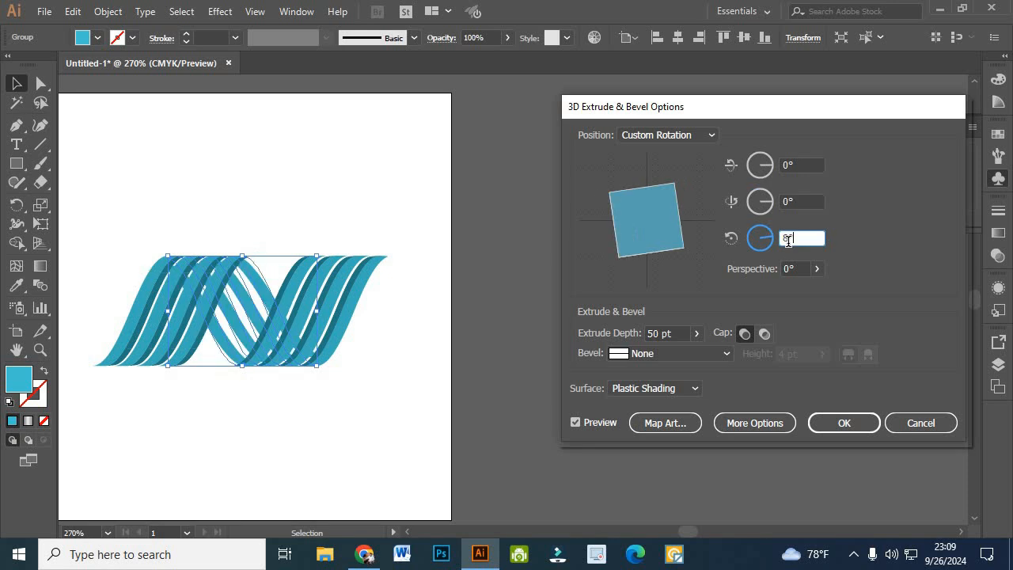
drag(797, 241, 777, 243)
text(0)
Apply the descending stripe group's extrusion with a perspective of 29° and an extrude depth of about 412 pt.
click(796, 269)
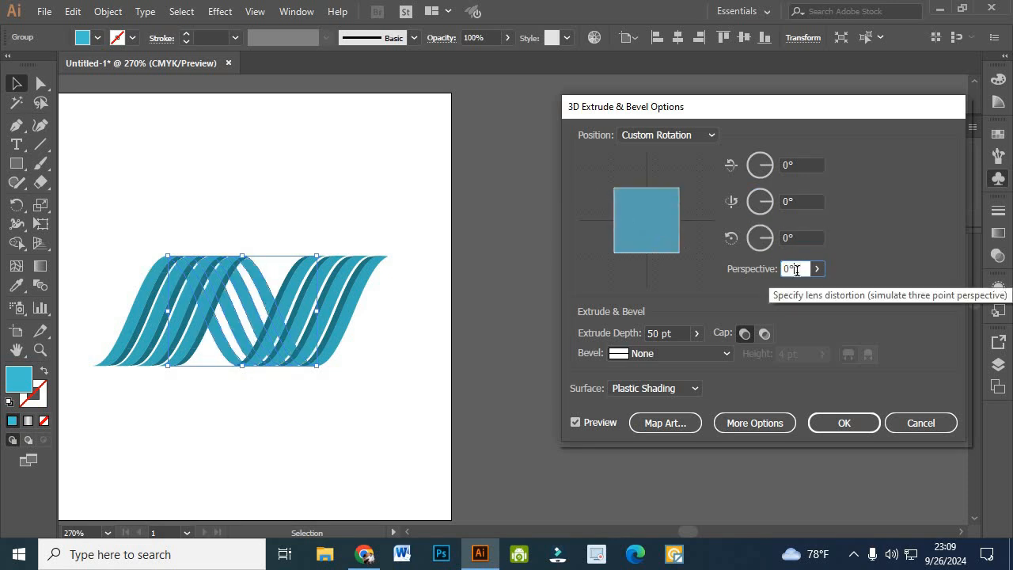
click(817, 269)
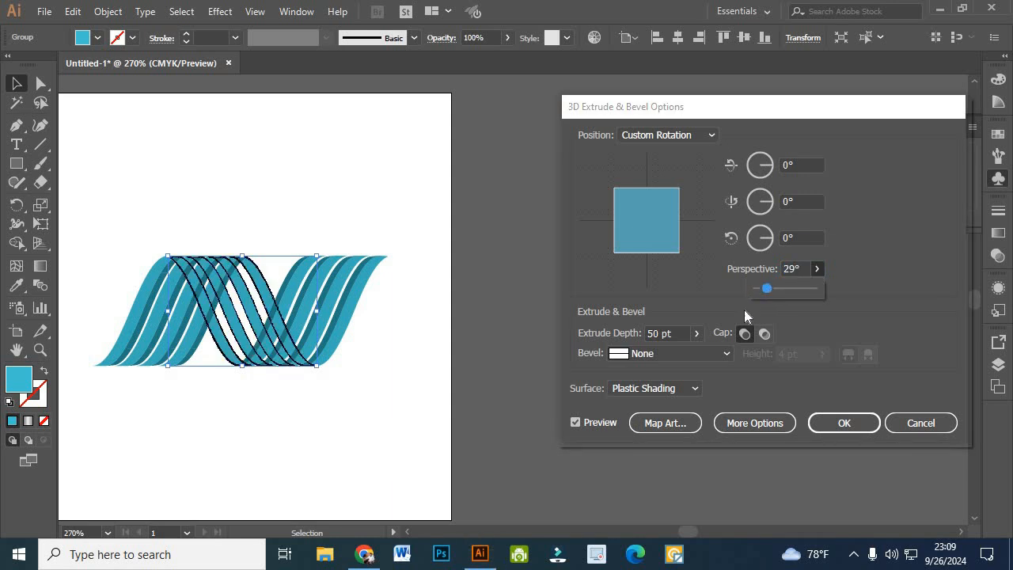
click(696, 333)
click(650, 354)
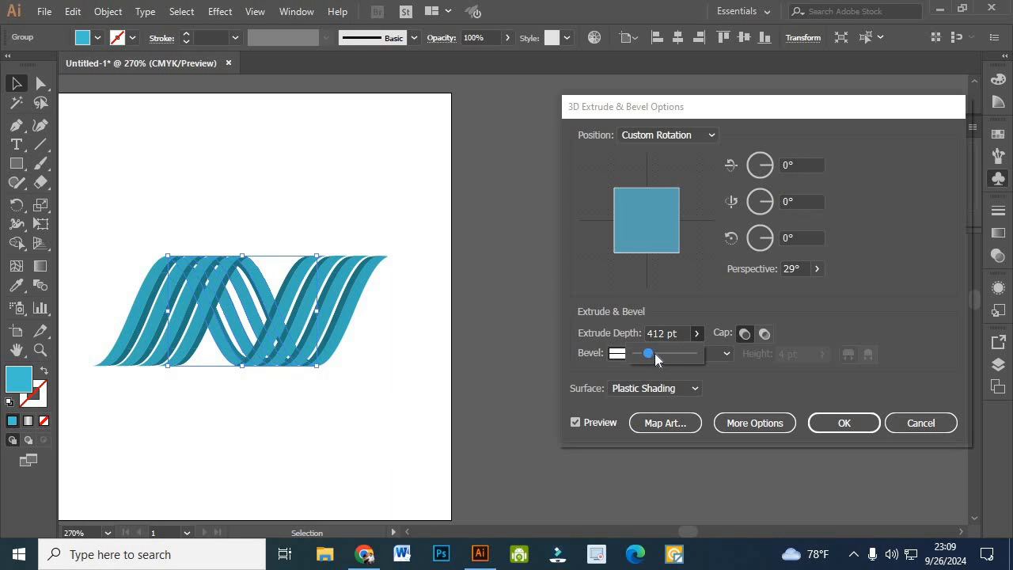
drag(655, 354, 657, 354)
click(839, 422)
click(188, 396)
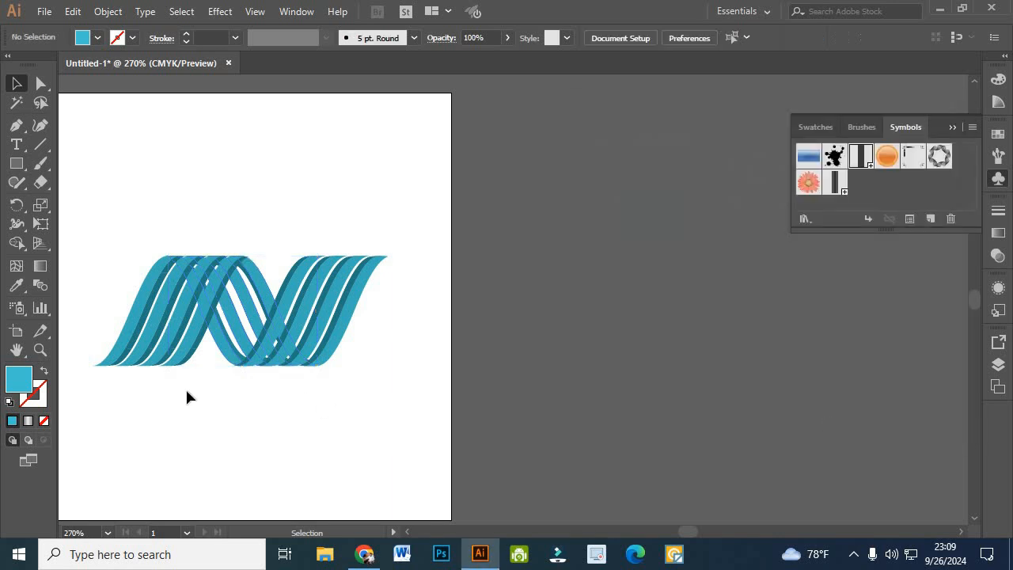
Expand the appearance of the descending stripe group, ungroup it repeatedly and deselect it.
click(181, 309)
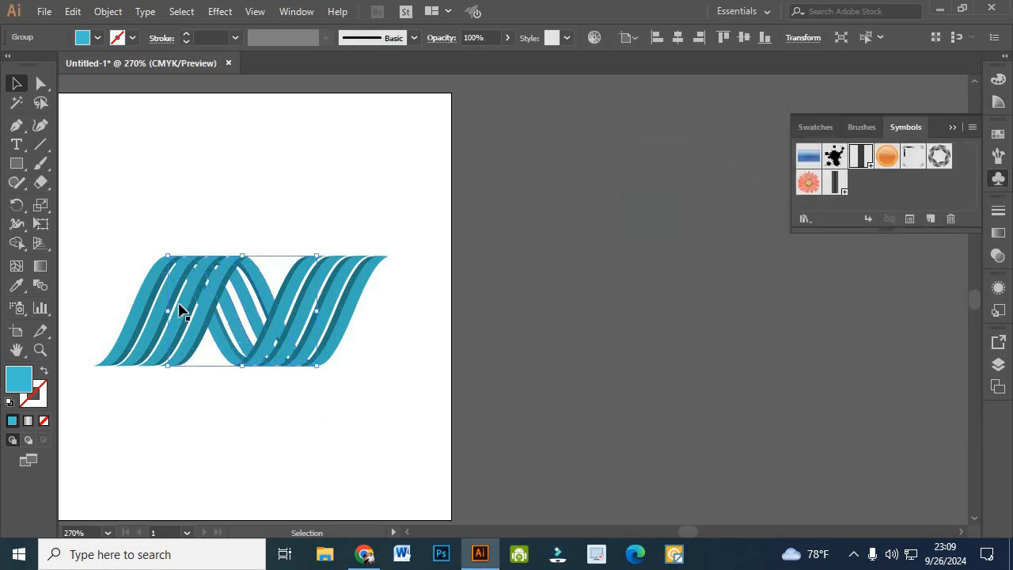
click(108, 11)
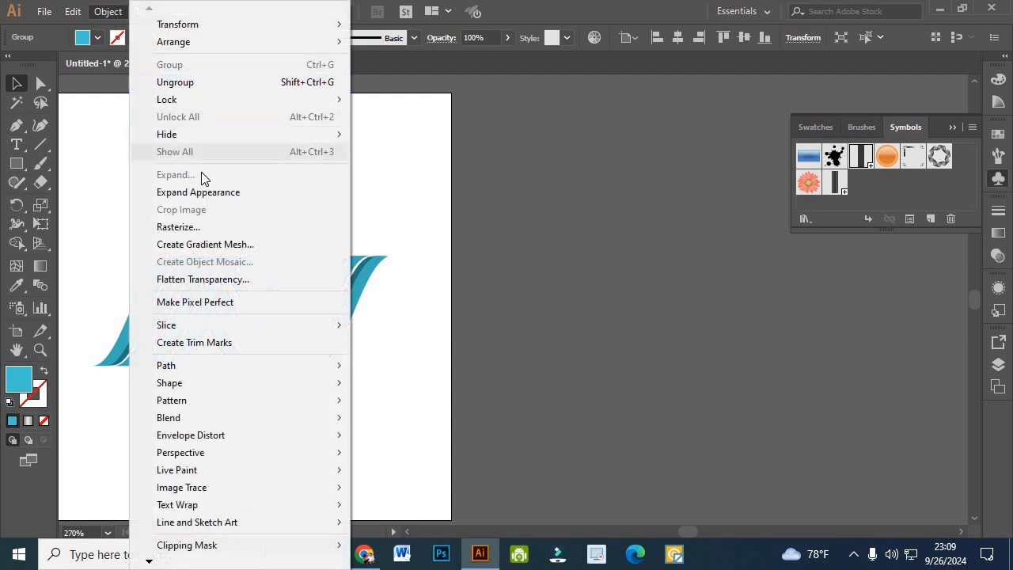
click(196, 194)
right_click(207, 159)
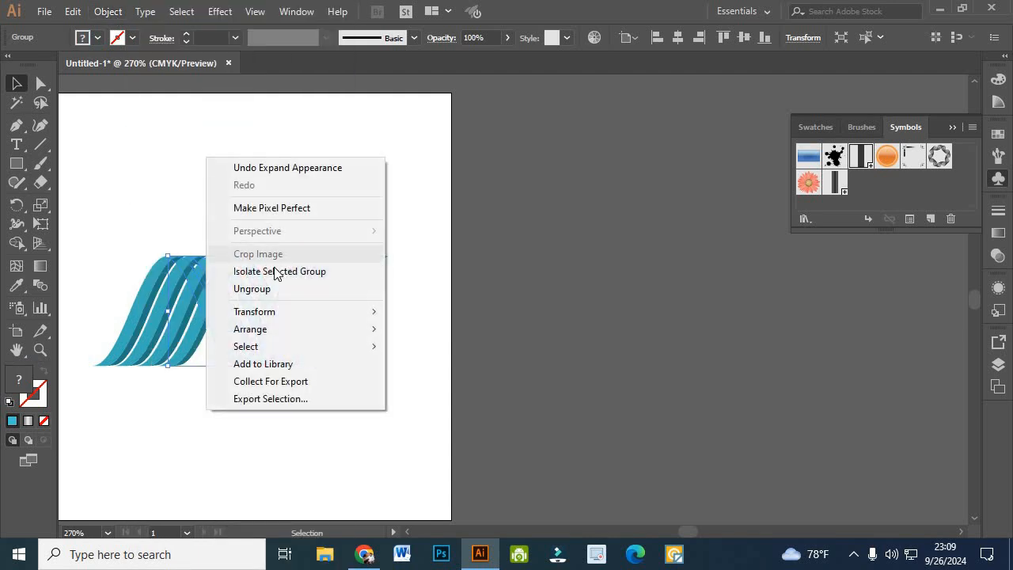
click(277, 290)
right_click(219, 173)
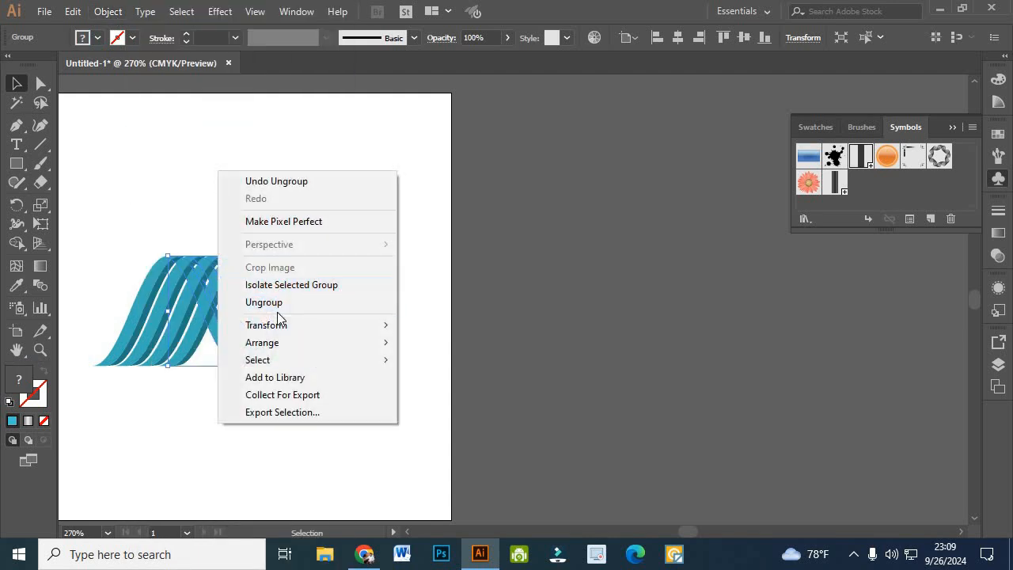
click(273, 301)
right_click(220, 191)
click(270, 324)
right_click(230, 190)
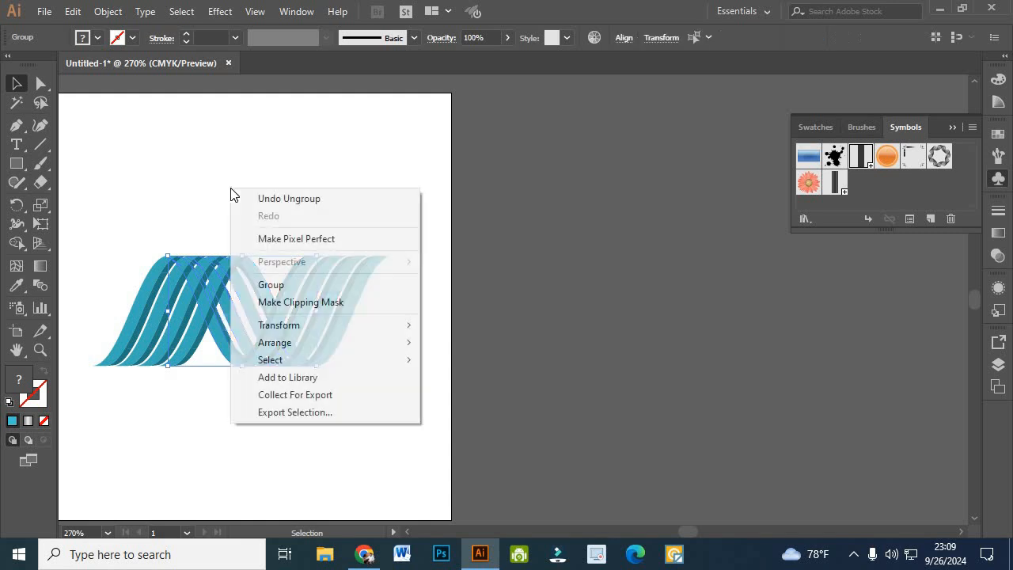
click(190, 198)
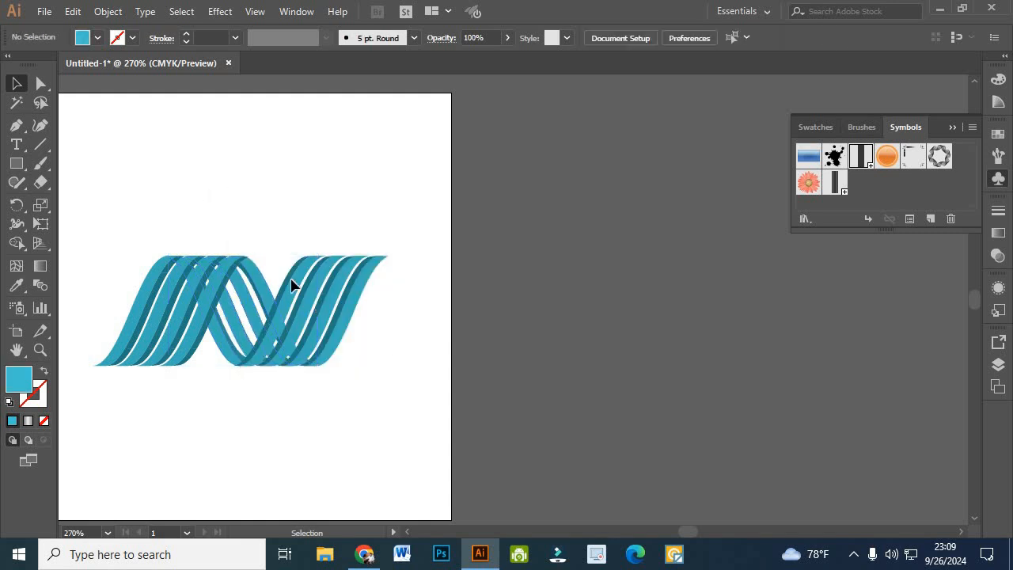
click(323, 287)
right_click(256, 195)
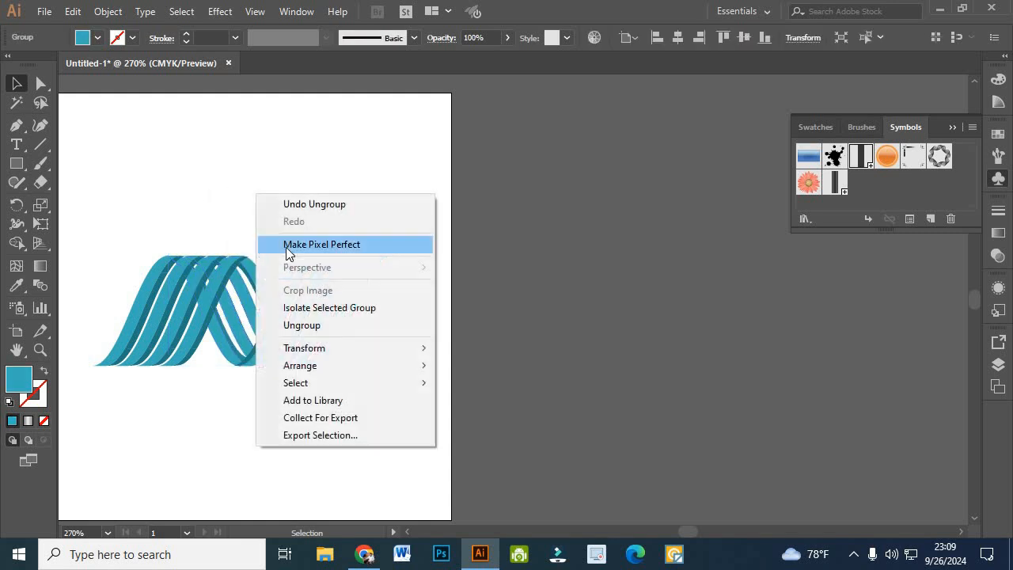
click(237, 183)
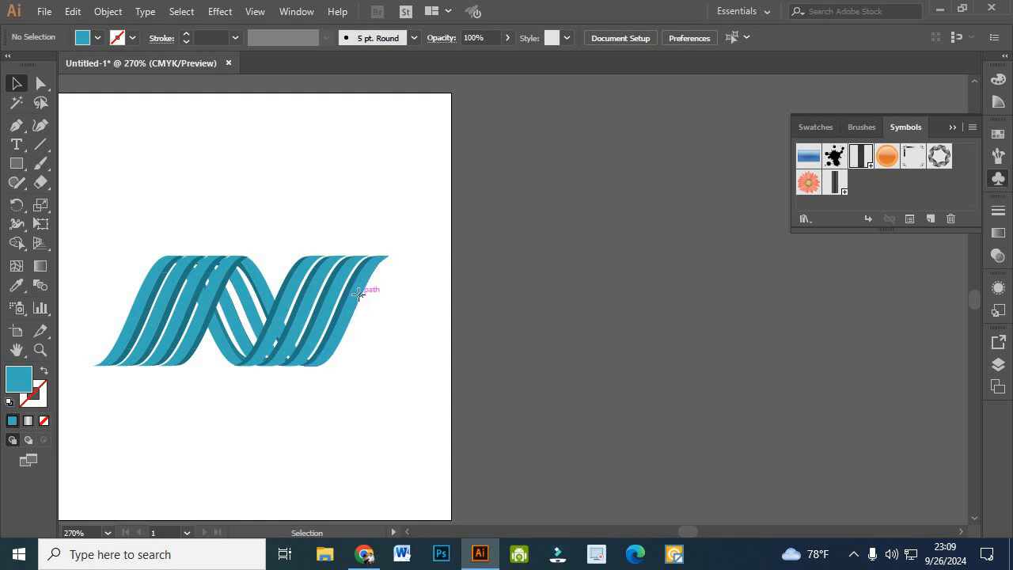
click(359, 299)
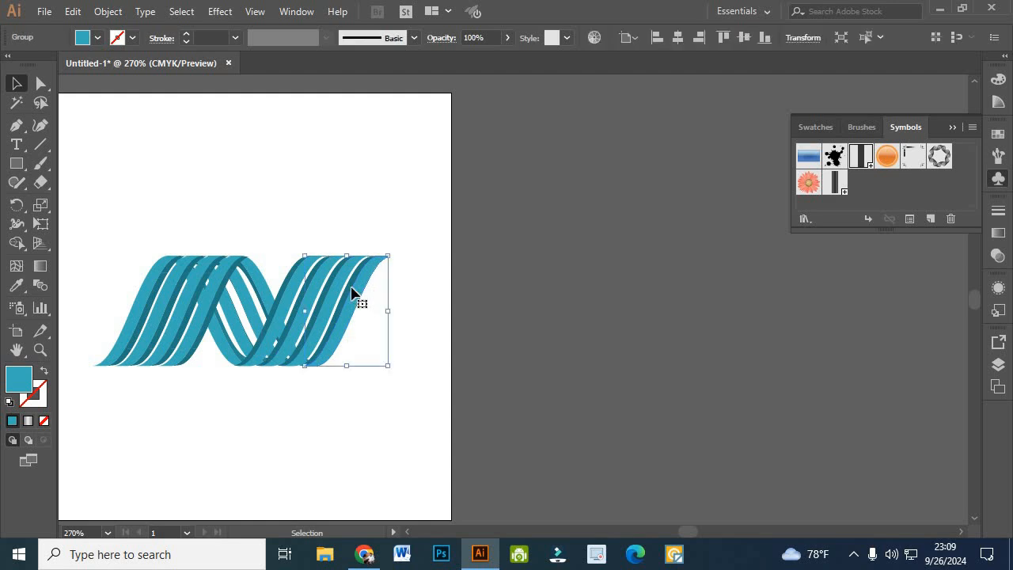
key(shift+Left)
click(357, 188)
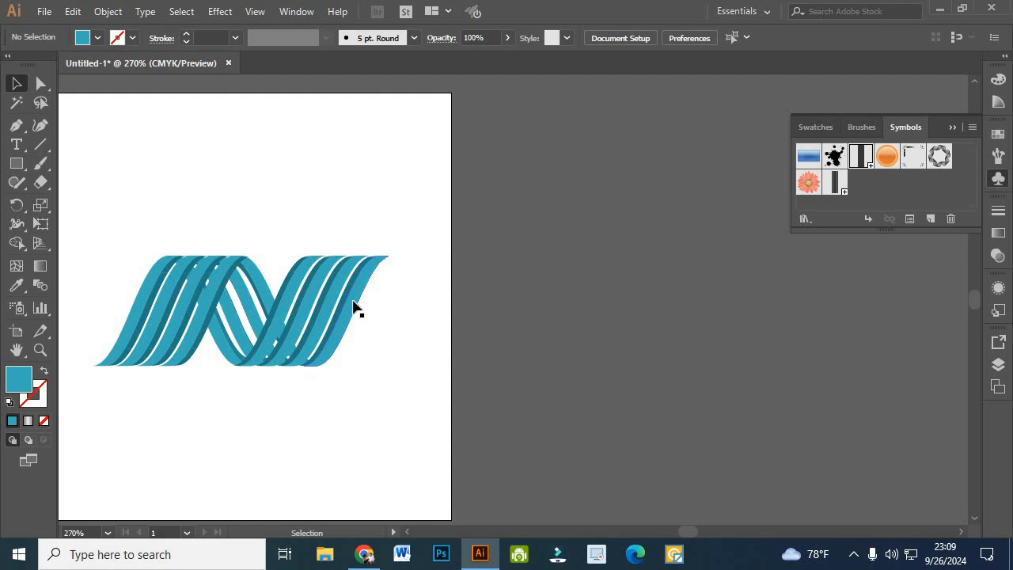
scroll(355, 309, up, 6)
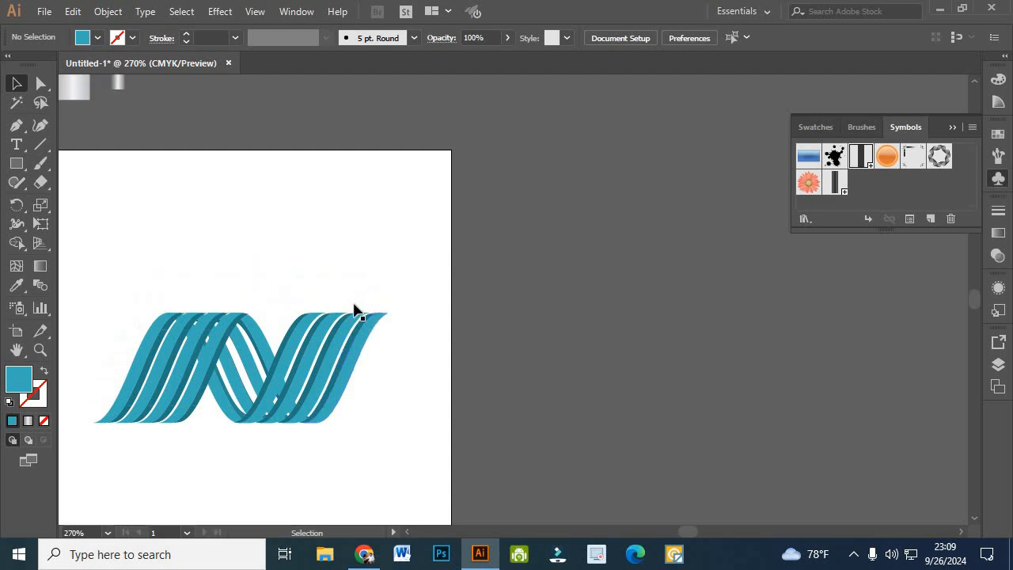
scroll(355, 309, down, 5)
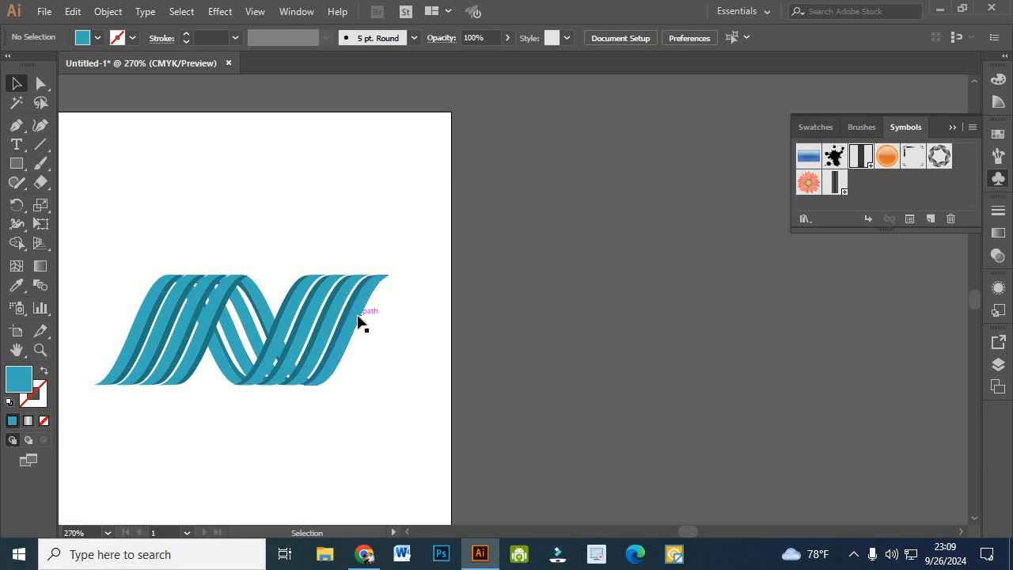
Fill the eight front faces of the rising stripes with the silver gradient sampled from the larger gradient swatch rectangle above the artboard.
click(357, 315)
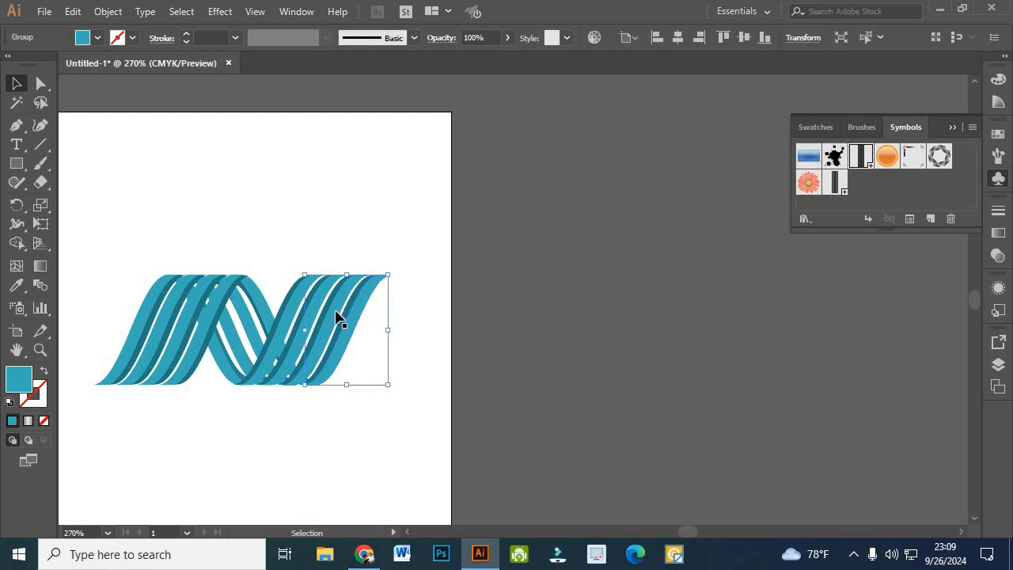
shift+click(334, 310)
shift+click(299, 315)
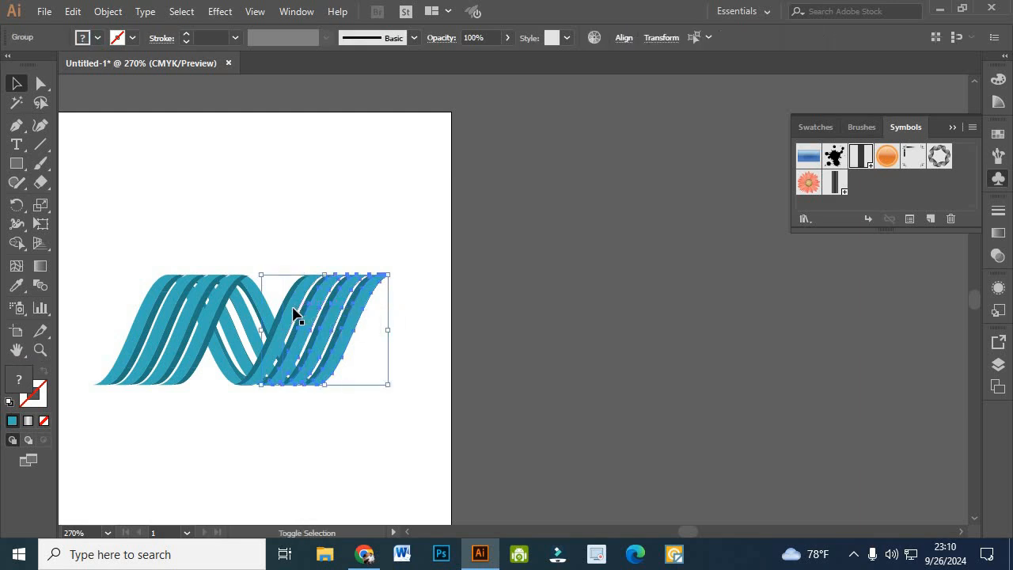
shift+click(268, 317)
shift+click(202, 315)
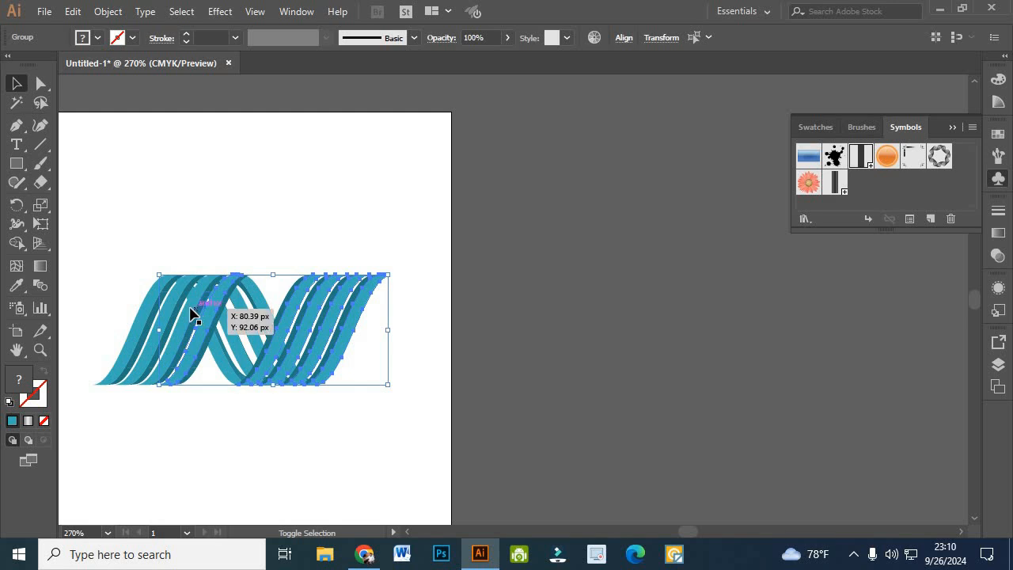
shift+click(188, 315)
shift+click(163, 310)
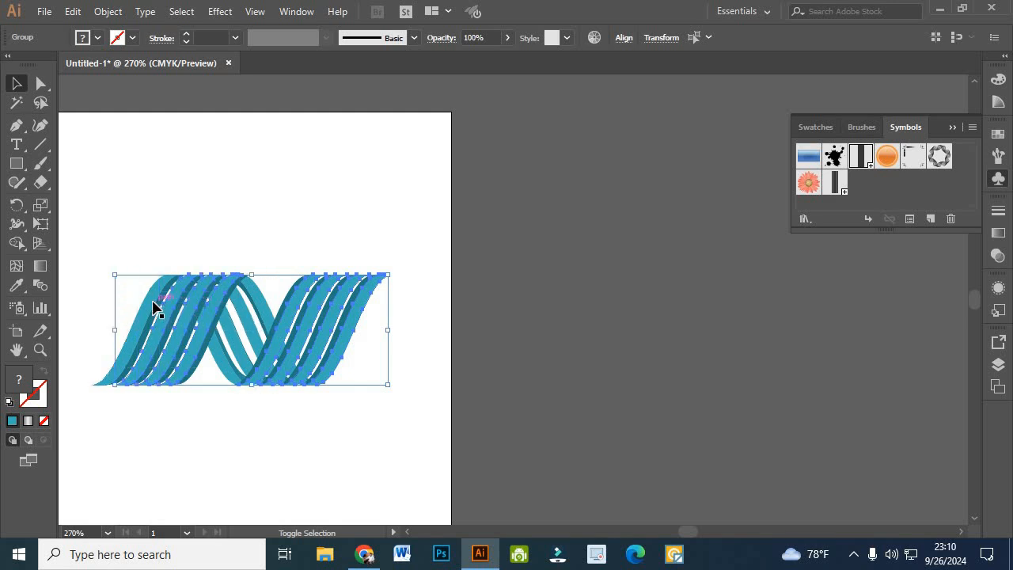
shift+click(154, 304)
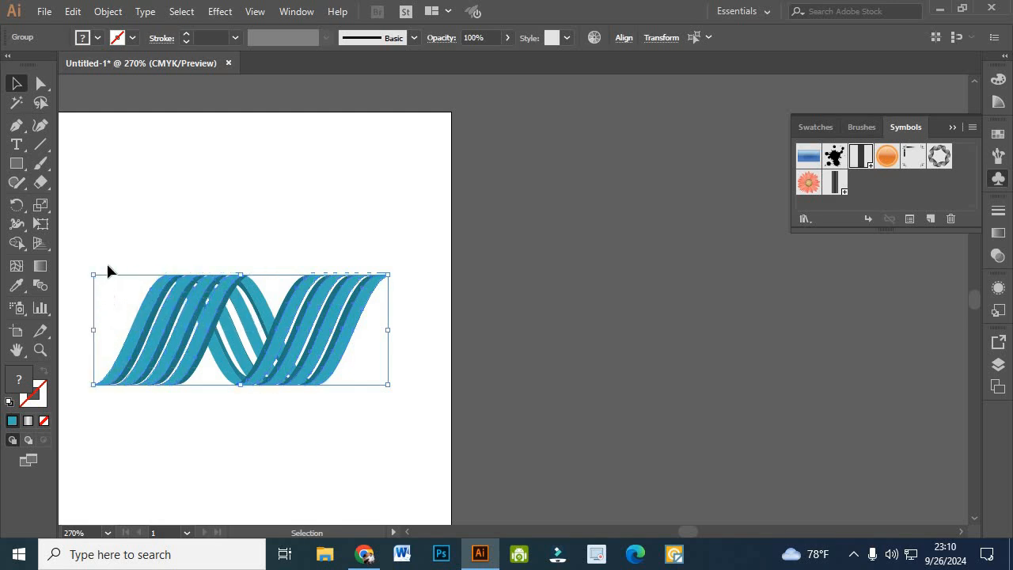
scroll(113, 261, up, 1)
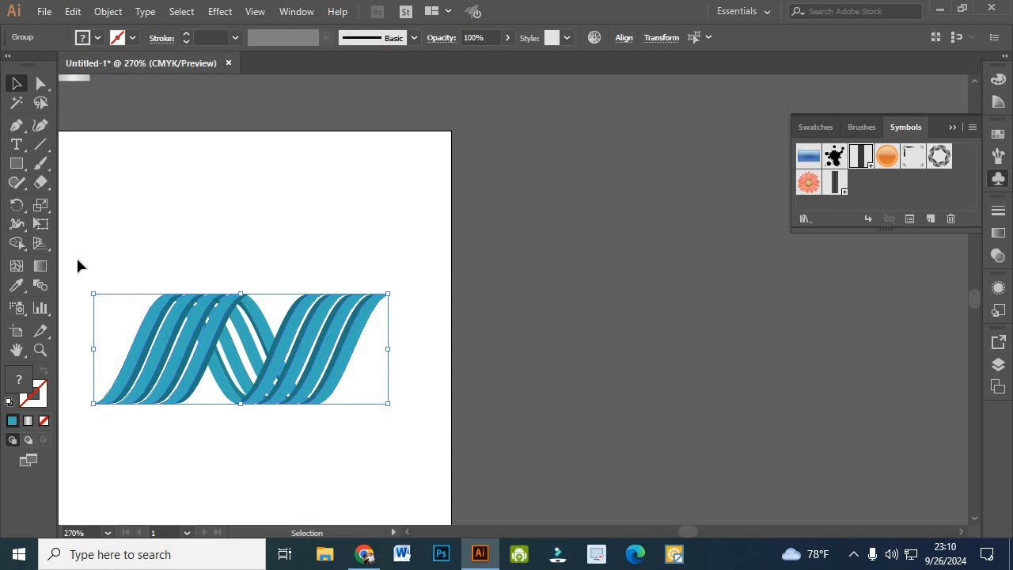
scroll(67, 271, up, 1)
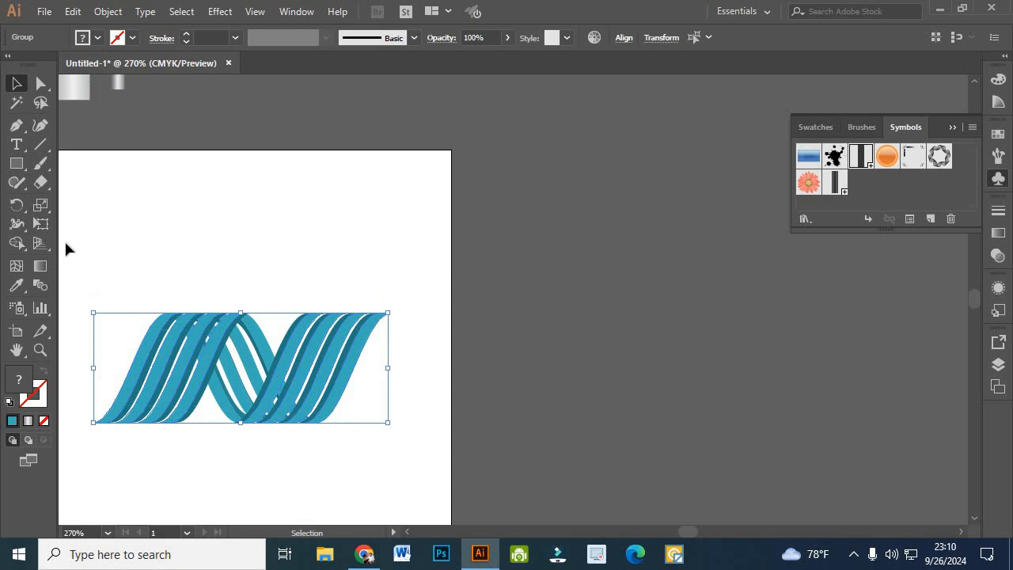
click(15, 285)
scroll(78, 280, up, 2)
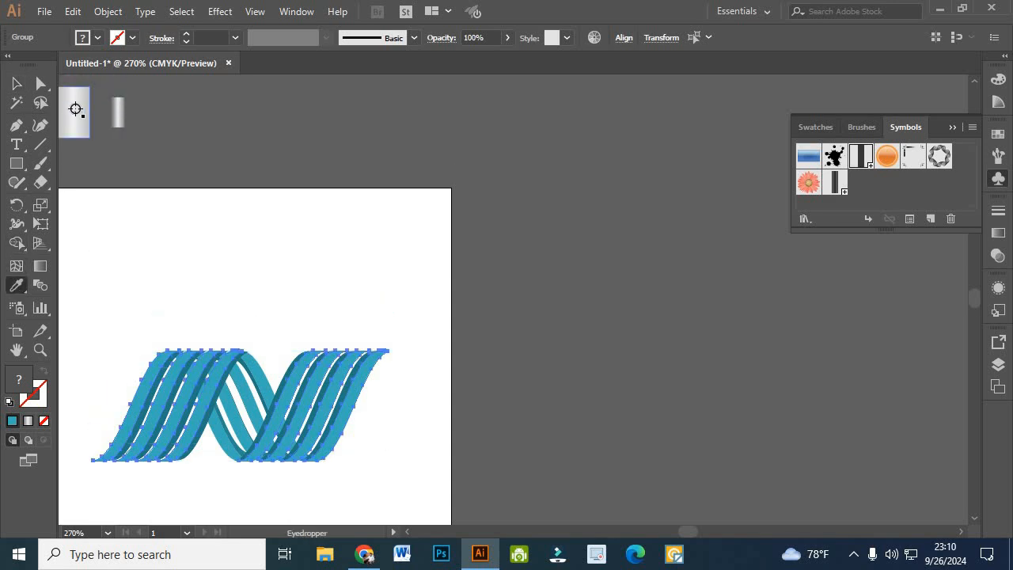
click(73, 110)
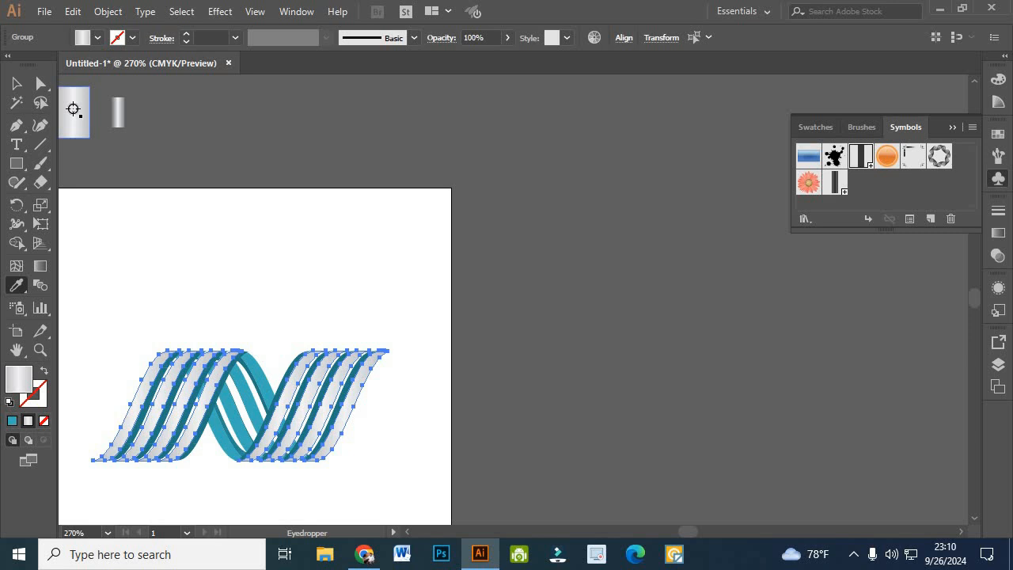
Redirect the silver gradient on the eight front faces upward from the stripes' lower edge to about mid-height, and deselect them.
click(41, 267)
scroll(191, 465, down, 3)
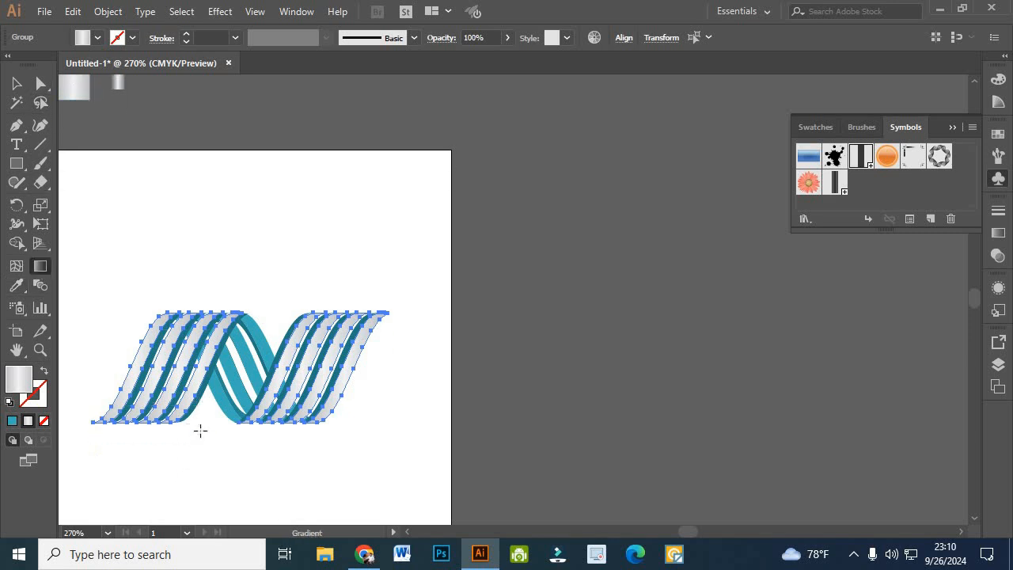
drag(213, 391, 226, 285)
drag(230, 391, 229, 247)
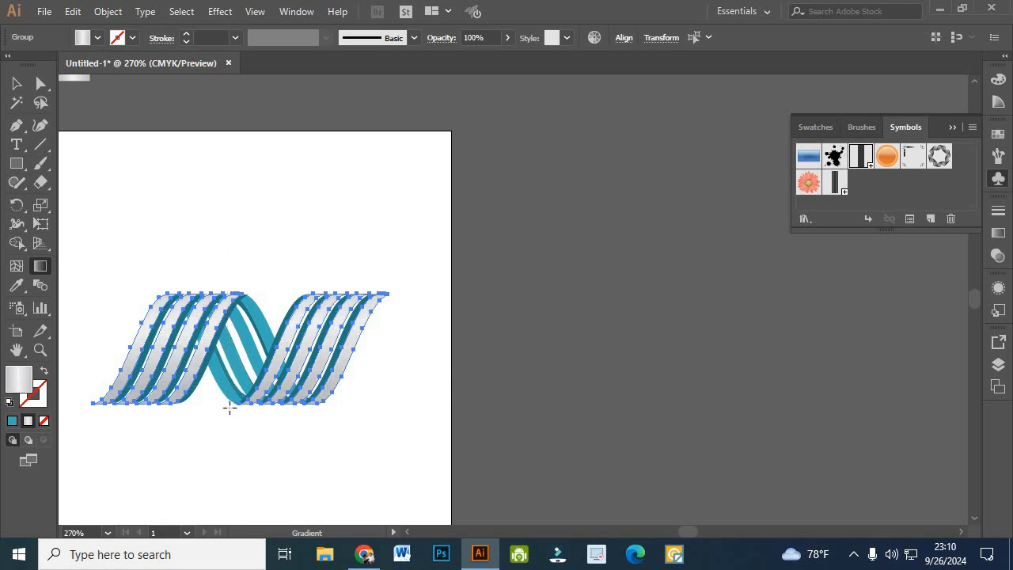
drag(229, 407, 219, 322)
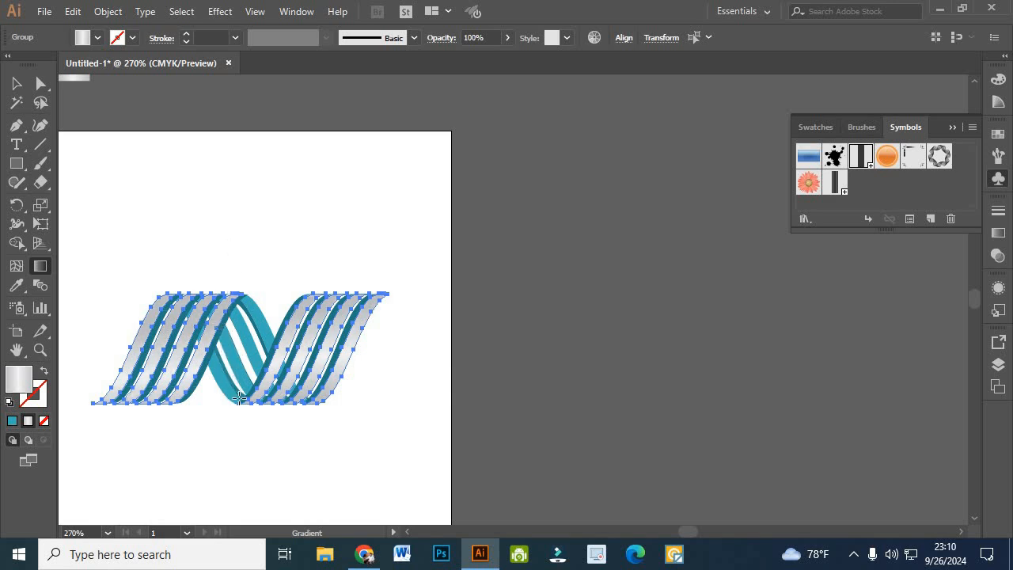
drag(233, 408, 232, 347)
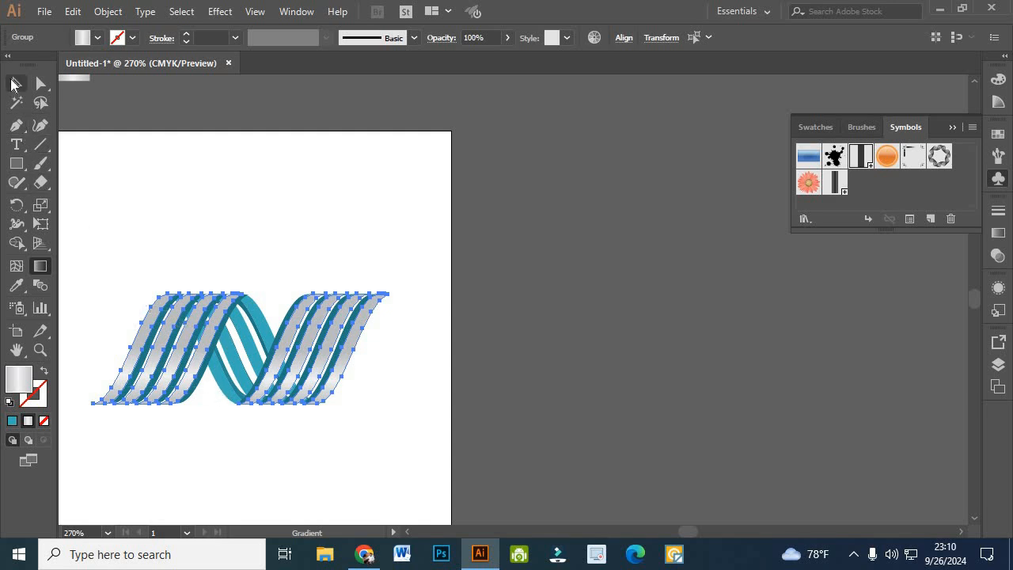
key(v)
click(350, 398)
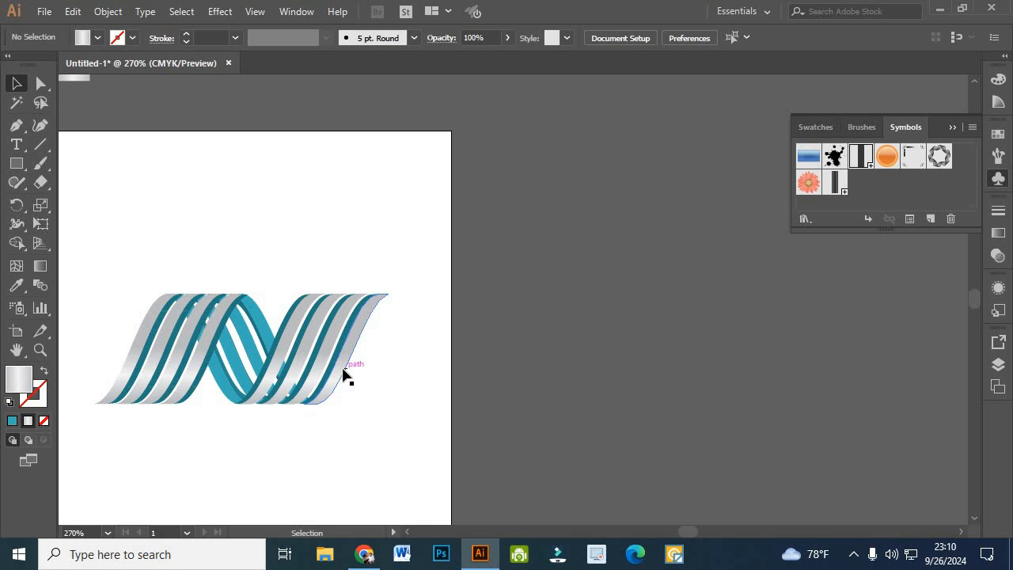
Fill the eight dark teal side pieces of the rising stripes with the silver gradient sampled from the larger swatch rectangle.
scroll(344, 376, up, 2)
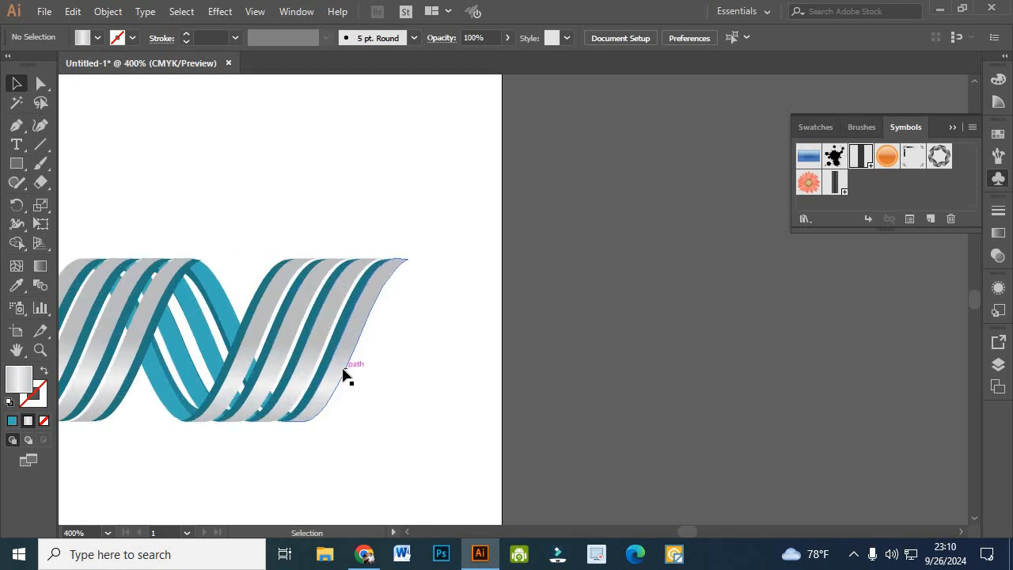
scroll(346, 375, up, 1)
drag(403, 424, 503, 406)
click(405, 368)
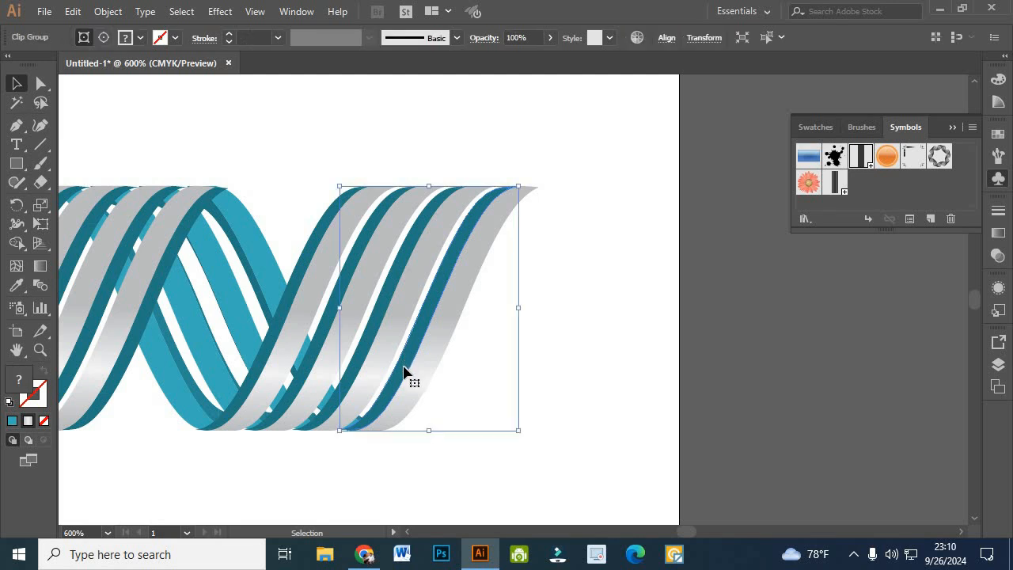
shift+click(351, 324)
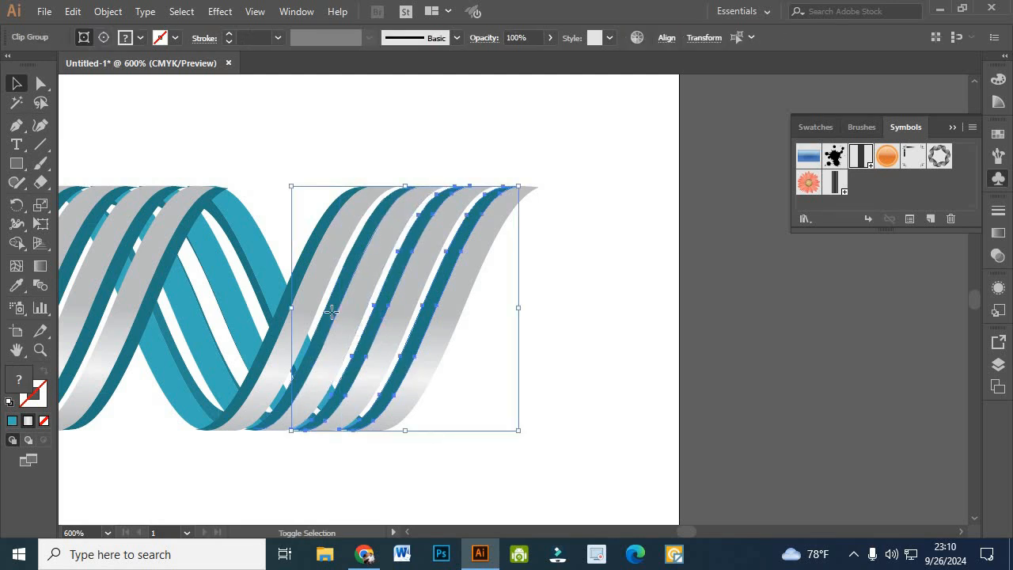
shift+click(332, 312)
shift+click(288, 299)
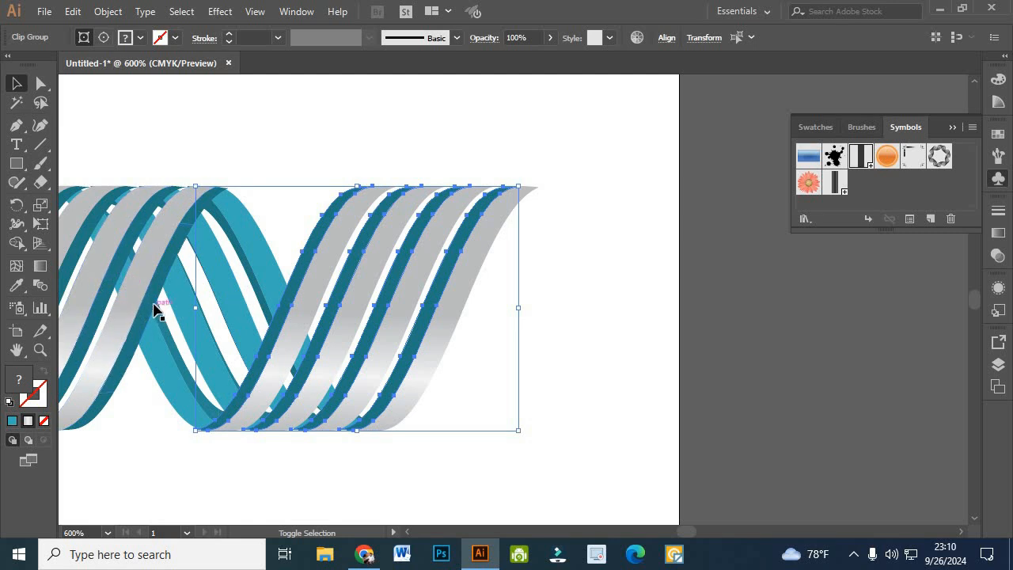
shift+click(115, 289)
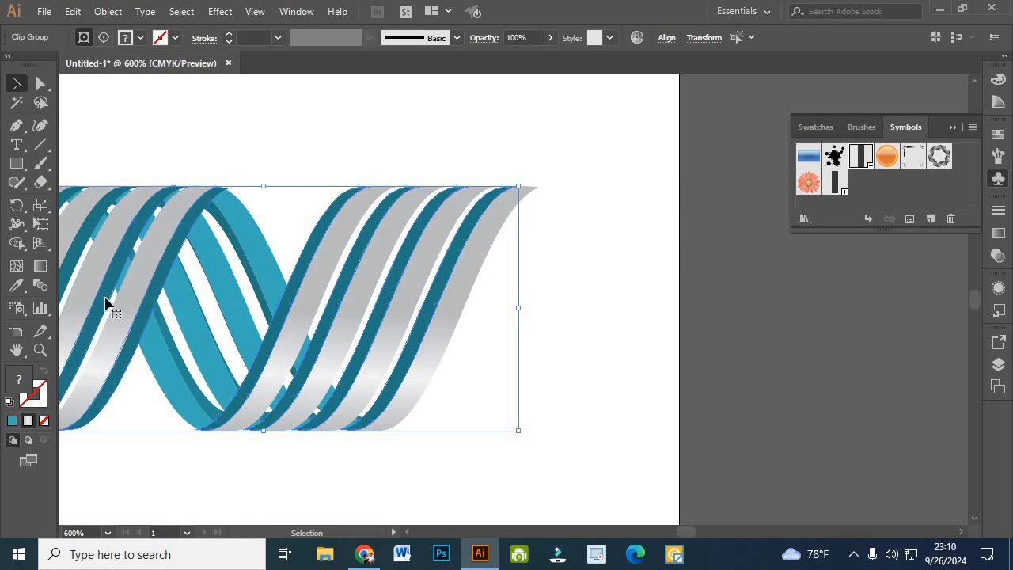
scroll(143, 293, left, 3)
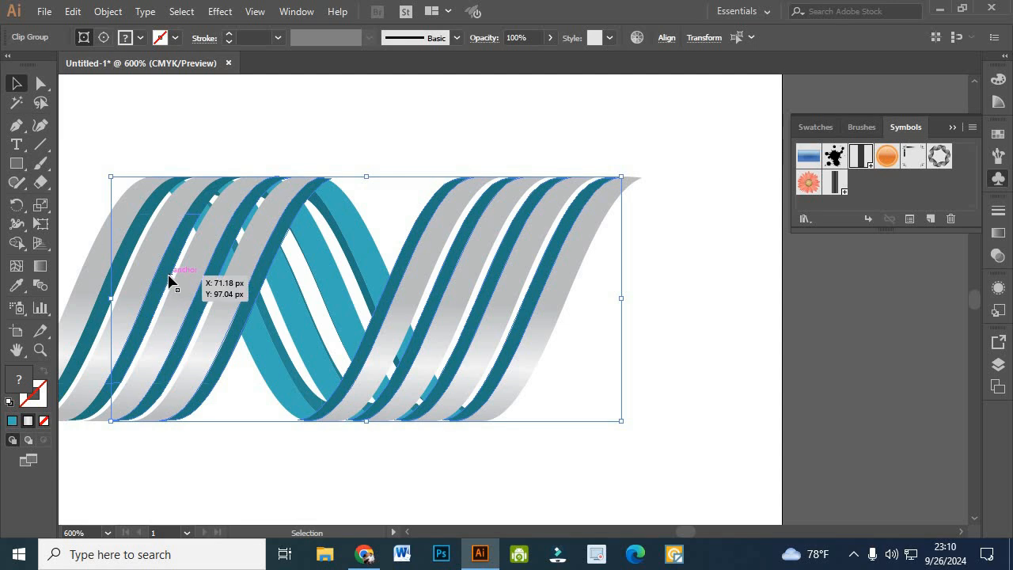
shift+click(122, 263)
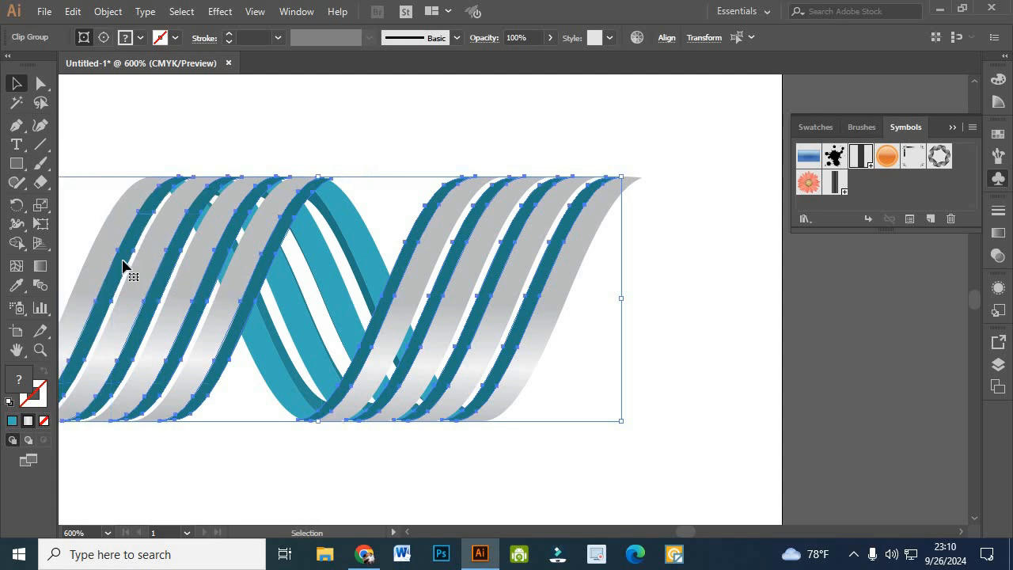
drag(124, 267, 237, 352)
scroll(237, 348, up, 5)
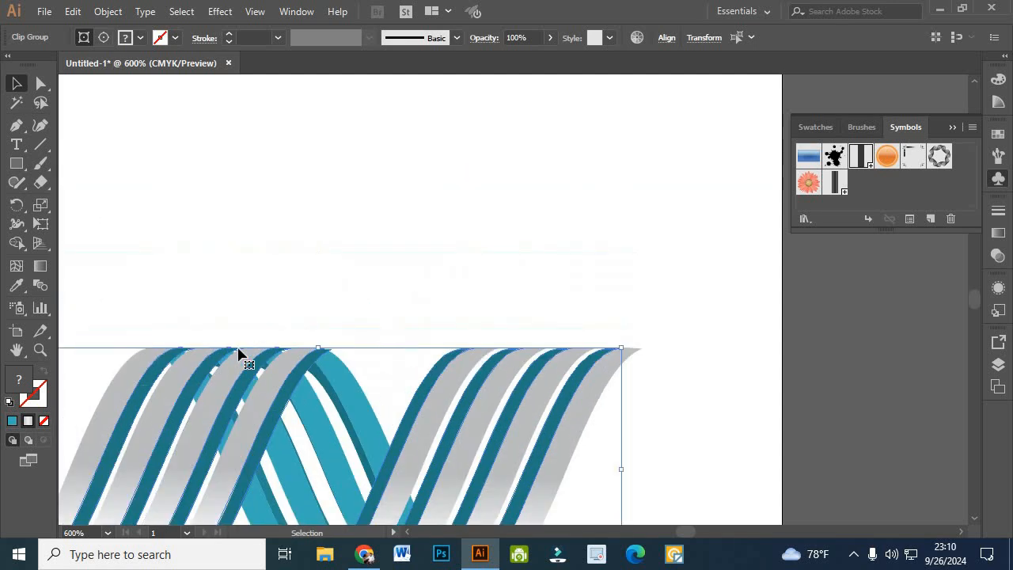
scroll(239, 350, down, 3)
scroll(256, 321, down, 2)
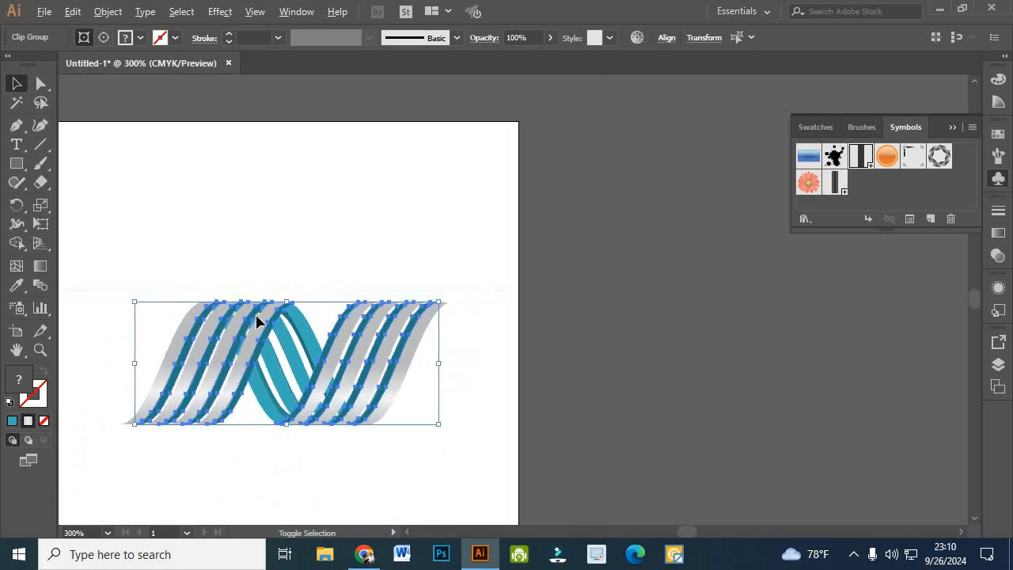
scroll(240, 323, up, 4)
scroll(239, 320, up, 1)
scroll(236, 318, down, 2)
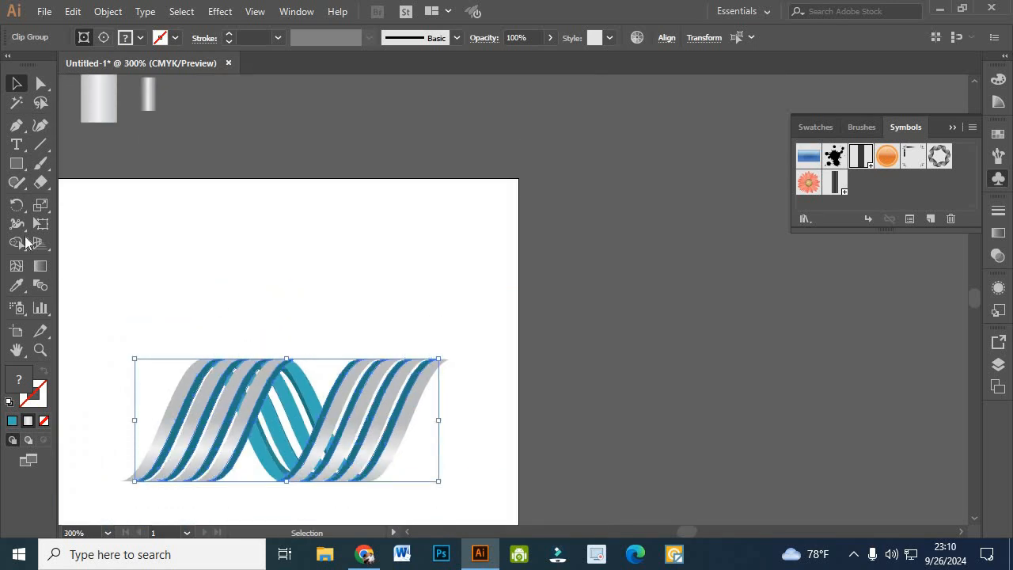
click(16, 287)
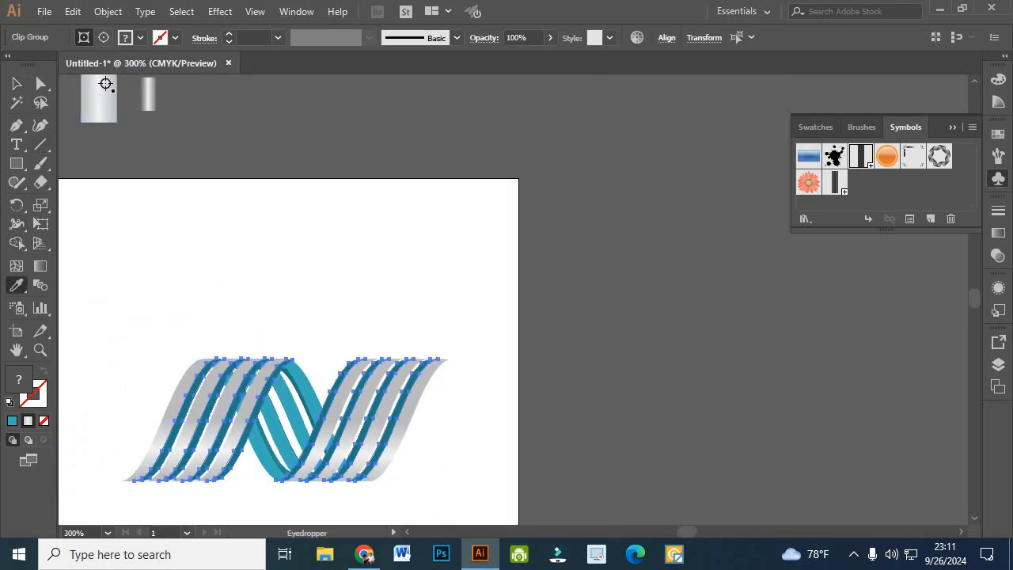
click(101, 95)
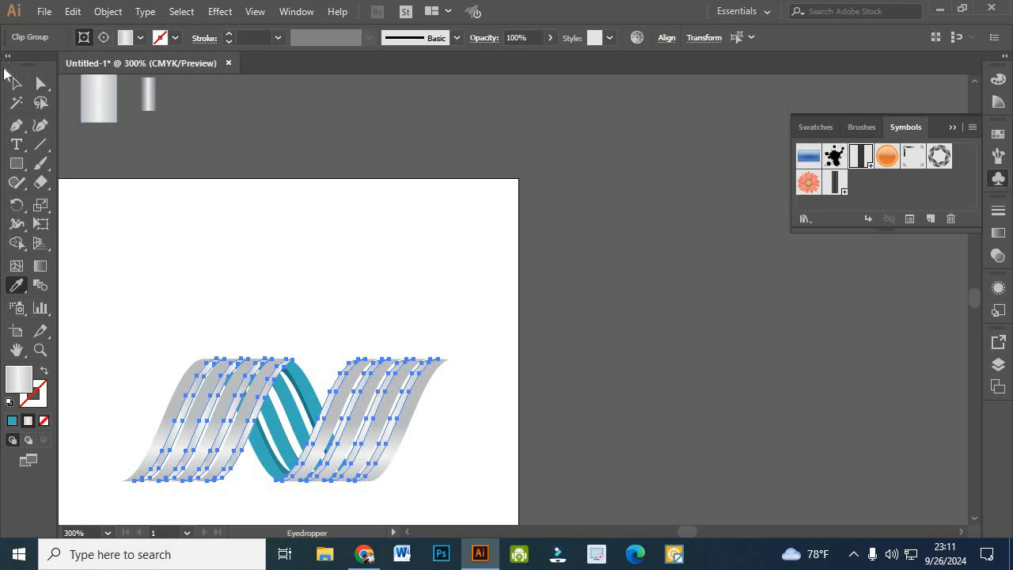
Redirect the silver gradient on the eight side pieces upward from the stripes' lower edge to about mid-height.
click(40, 266)
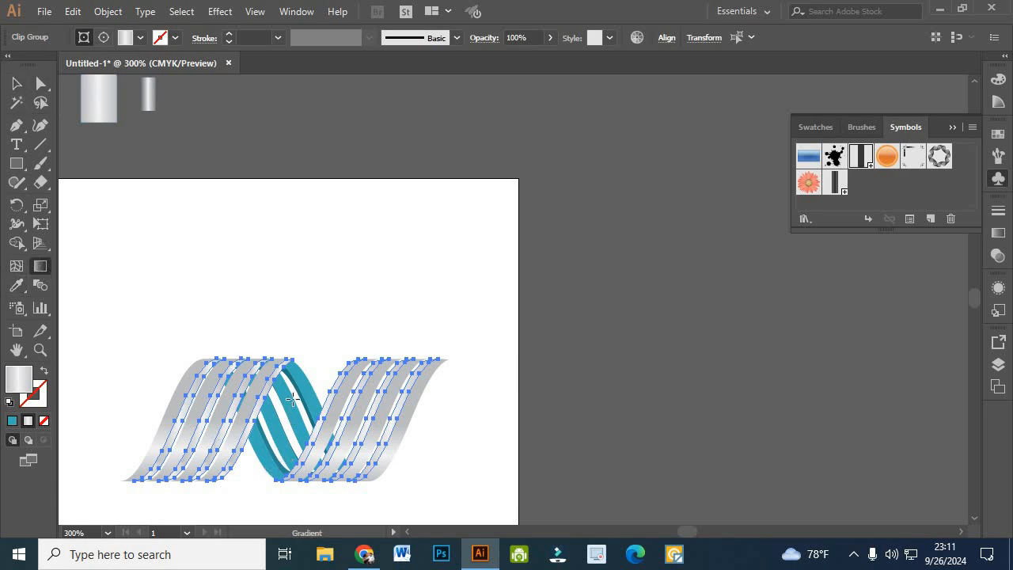
drag(276, 471, 279, 348)
drag(276, 470, 287, 362)
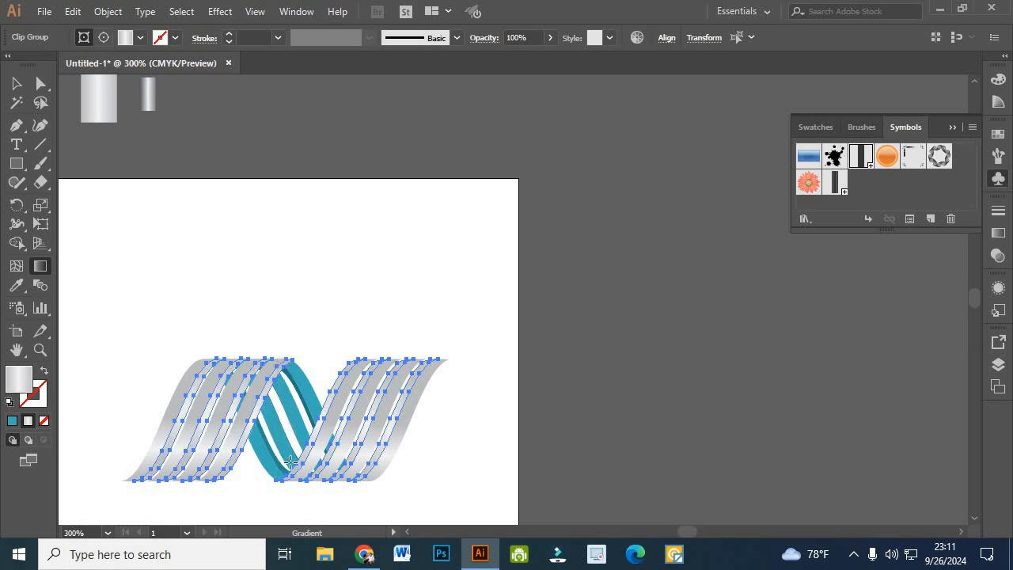
drag(280, 471, 286, 405)
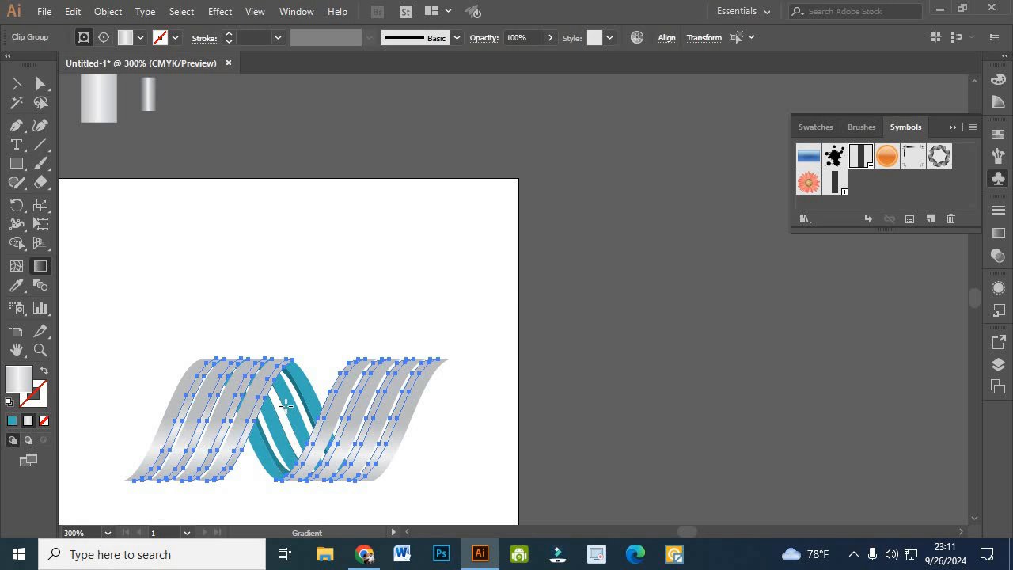
Redirect the silver gradient on the rising stripes' side pieces upward from their lower edge to just above their upper edge, and deselect them.
drag(278, 470, 288, 352)
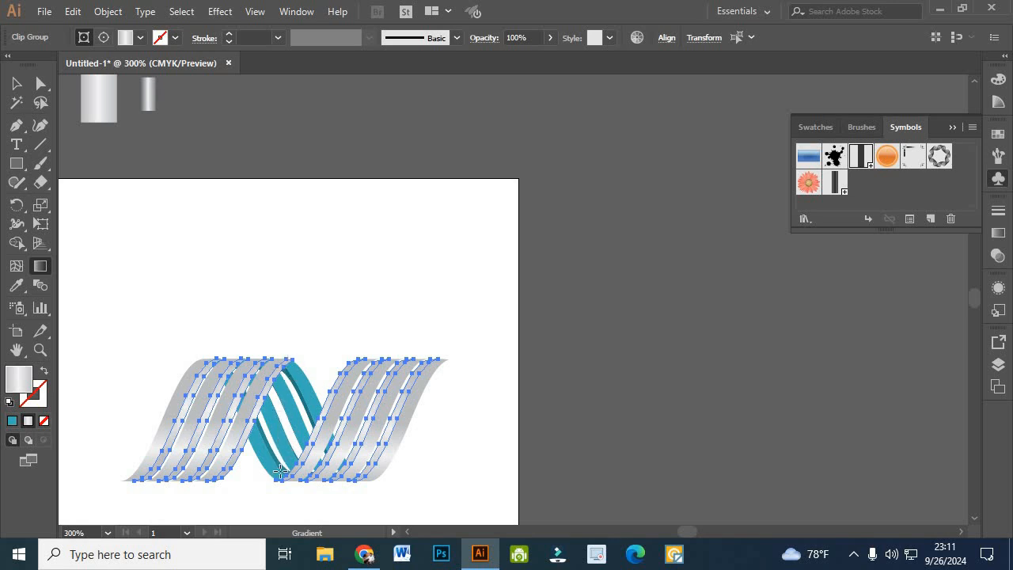
drag(280, 471, 282, 361)
scroll(284, 361, down, 2)
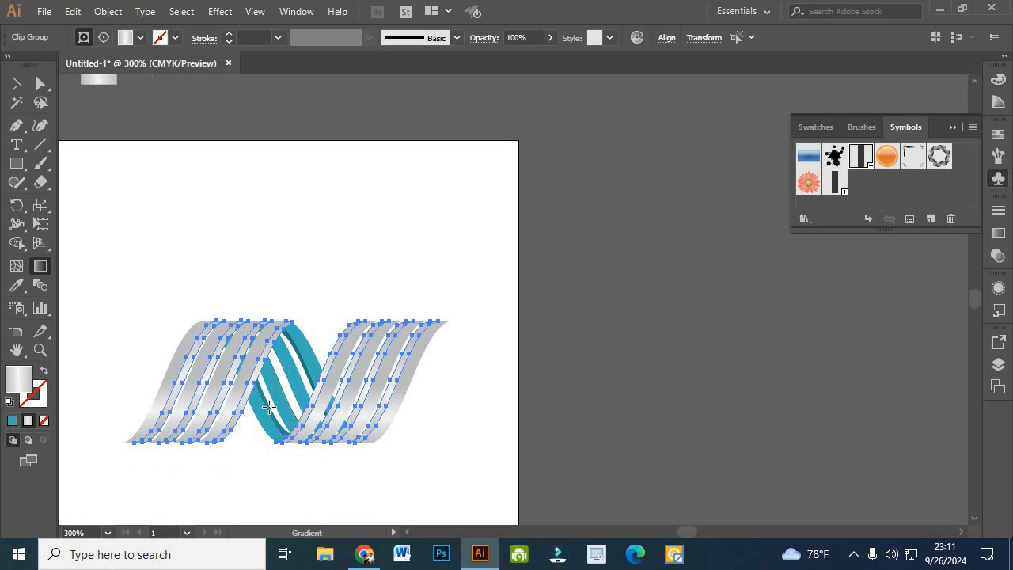
drag(267, 438, 279, 299)
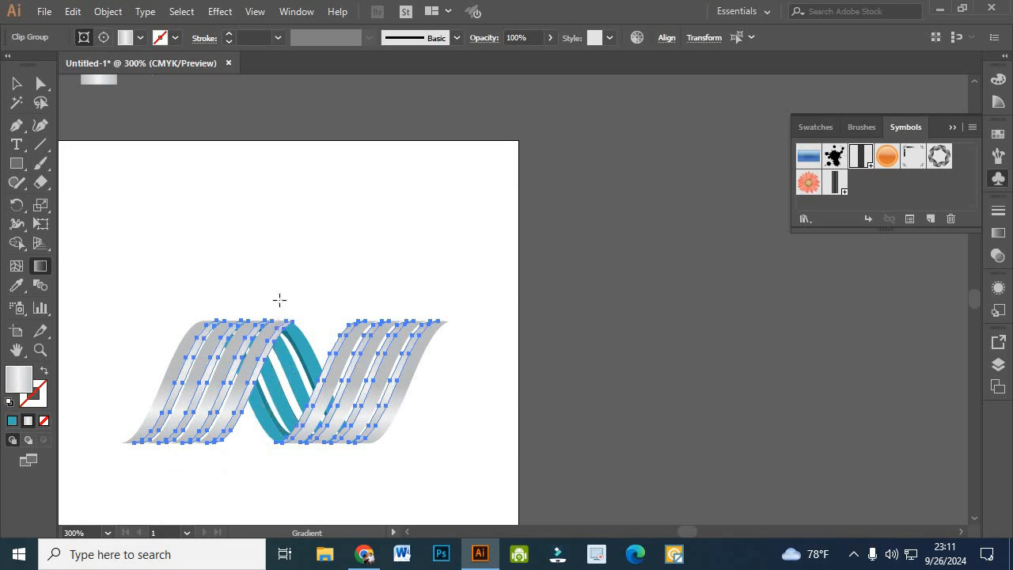
click(17, 84)
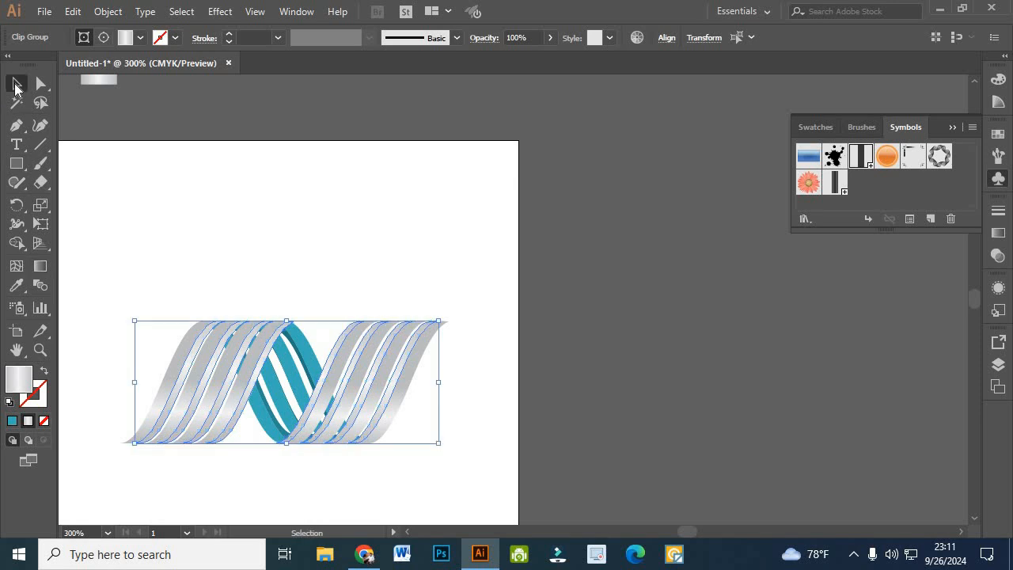
click(95, 206)
Fill three teal front faces of the descending stripes, excluding the outermost one, with the darker silver gradient from the smaller swatch rectangle.
scroll(283, 262, down, 5)
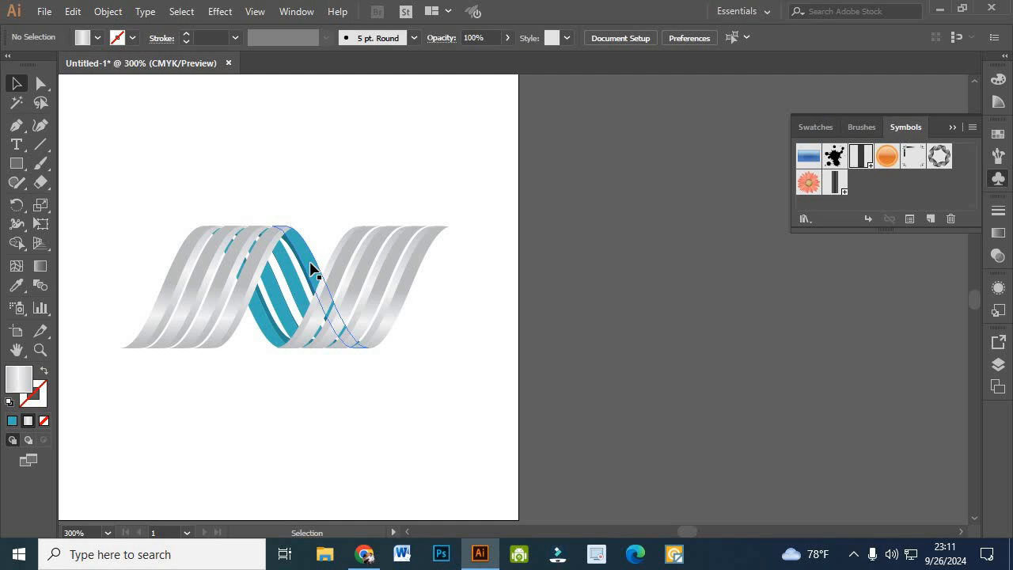
click(310, 263)
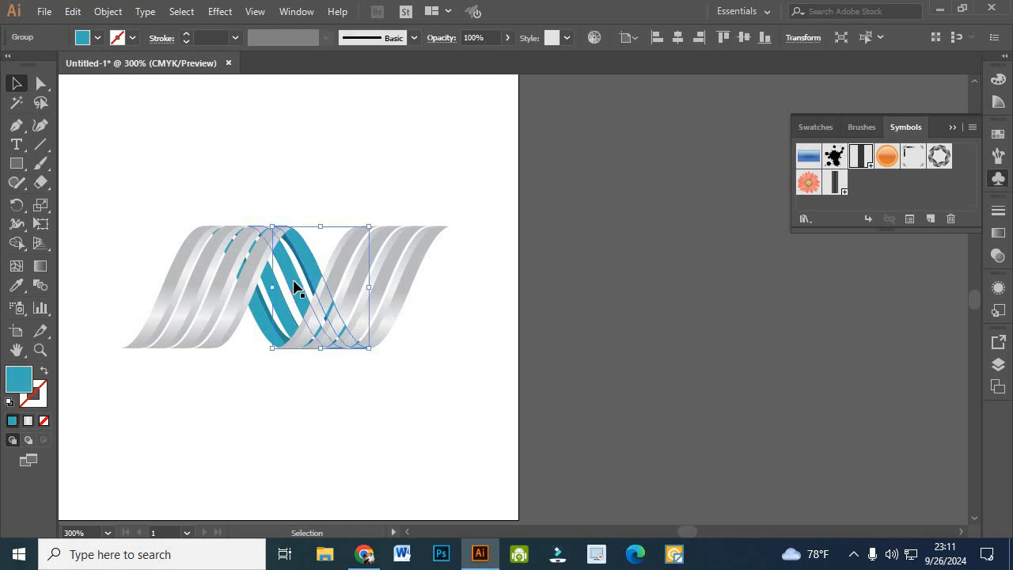
click(293, 284)
shift+click(262, 320)
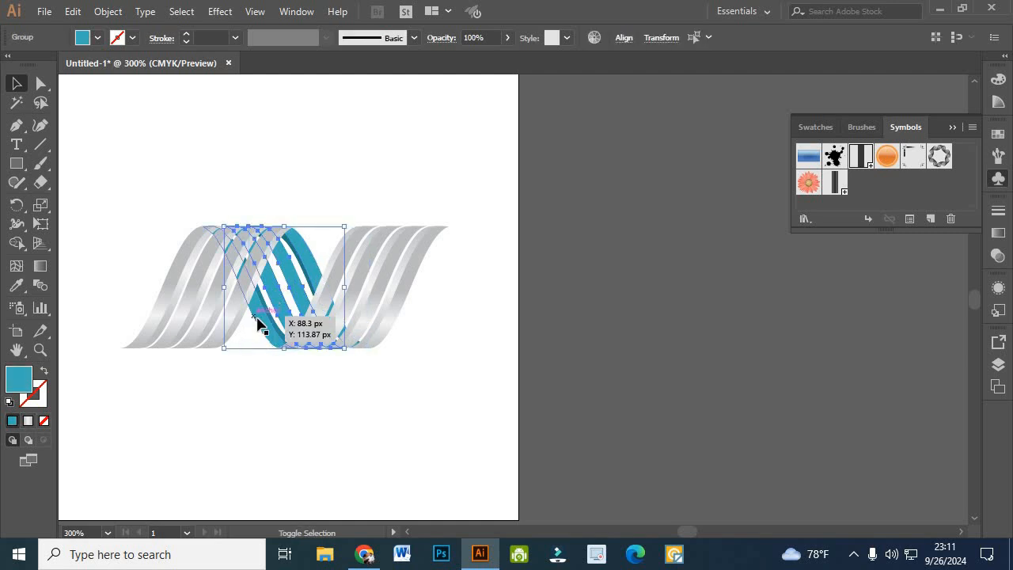
scroll(256, 319, up, 5)
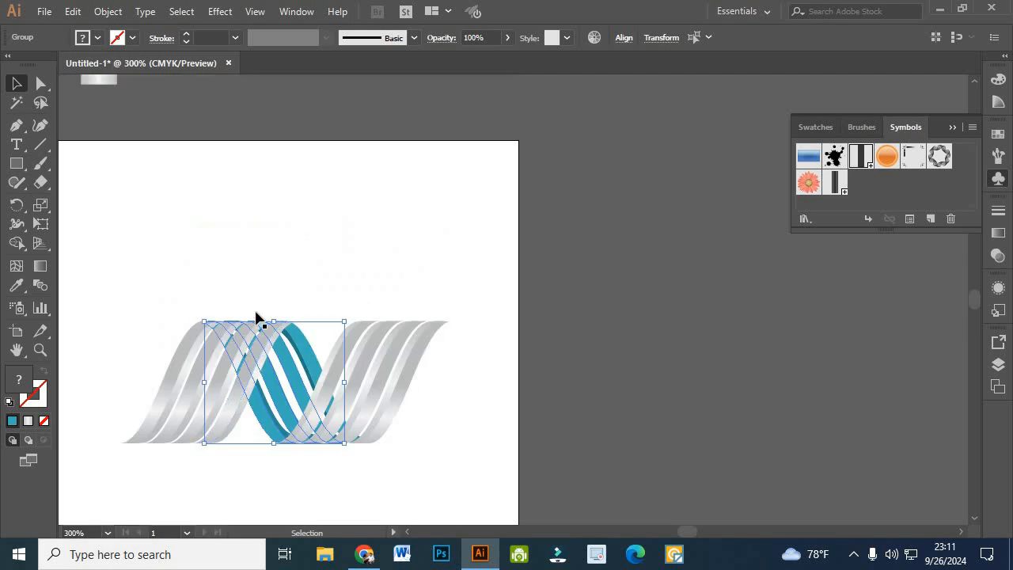
click(16, 285)
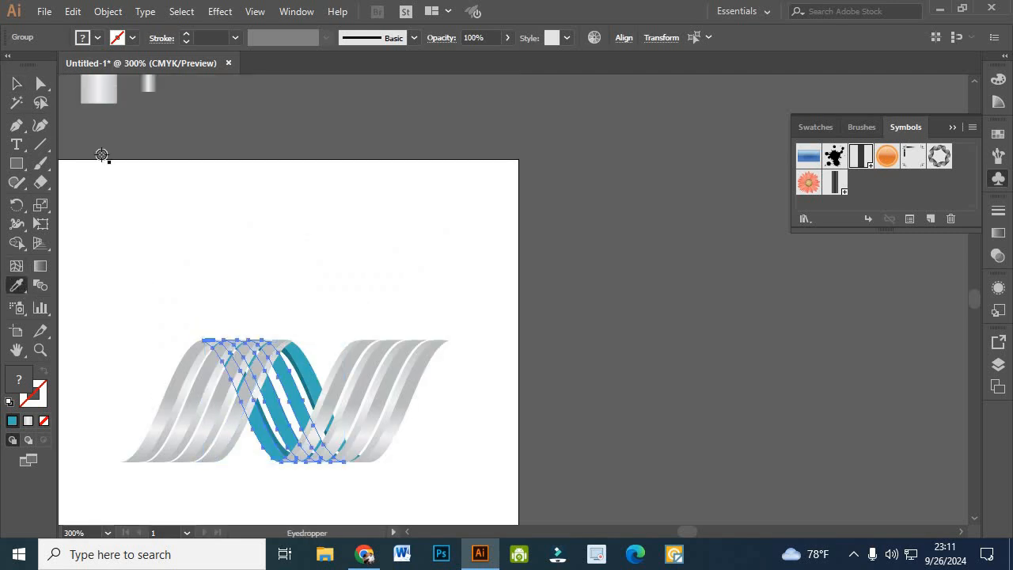
click(147, 84)
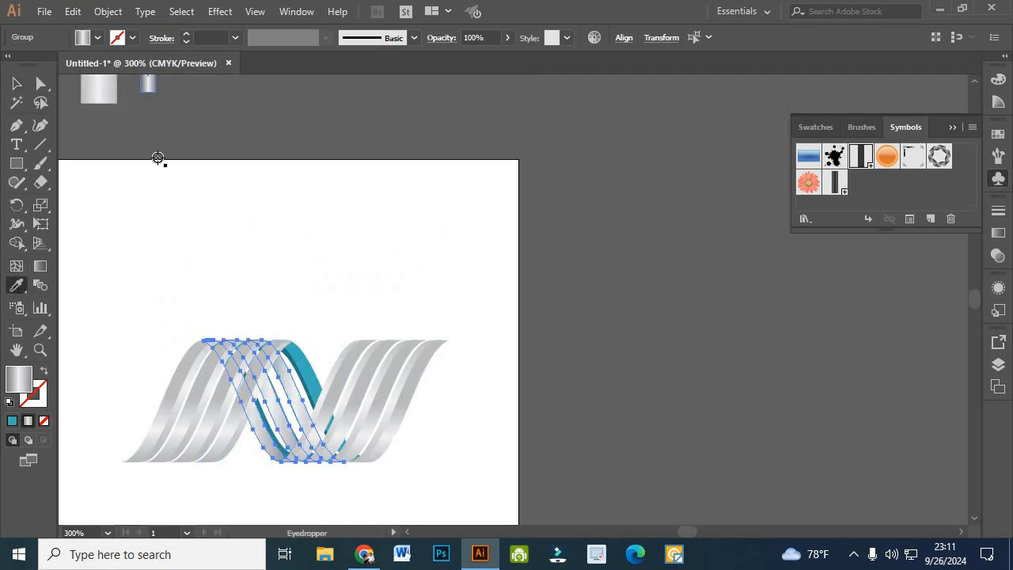
click(17, 83)
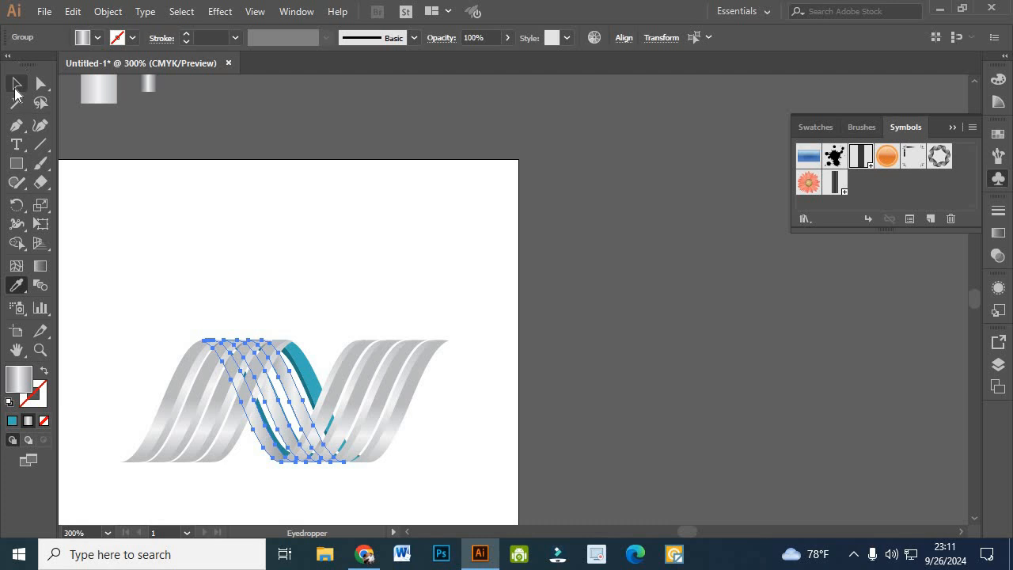
click(179, 204)
Fill all four front faces of the descending stripes with the darker silver gradient sampled from the smaller swatch rectangle.
click(318, 375)
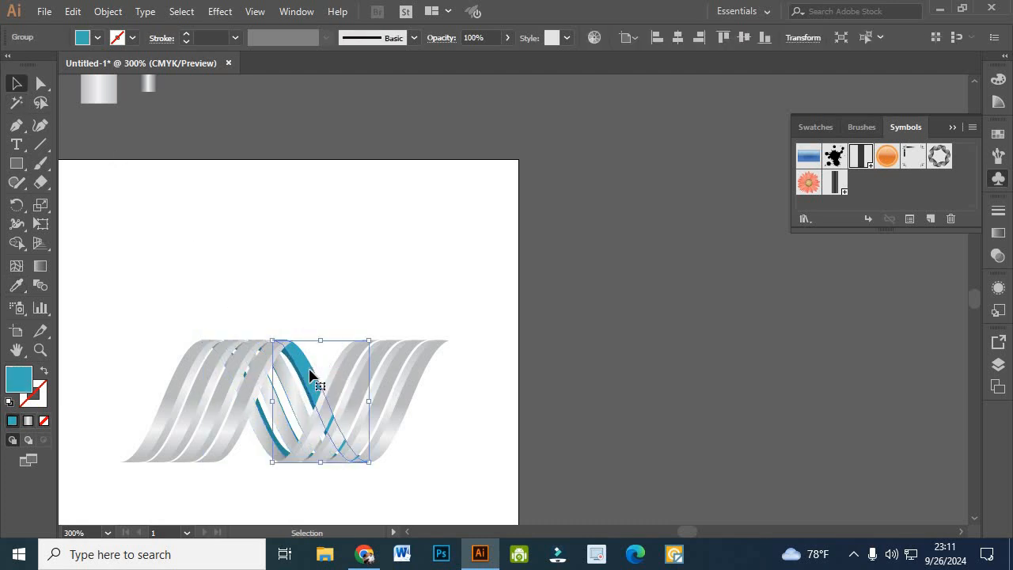
shift+click(296, 403)
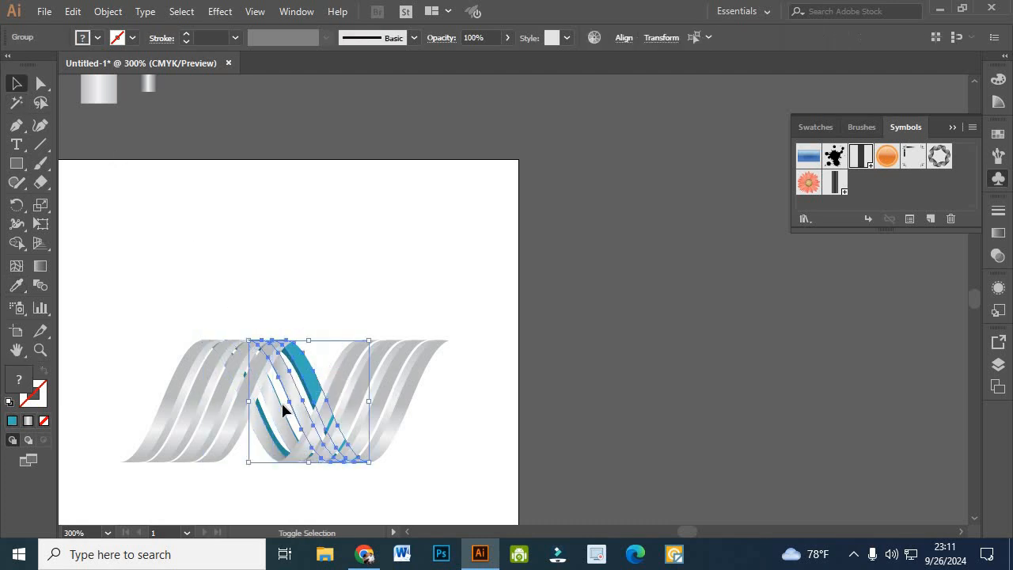
shift+click(267, 433)
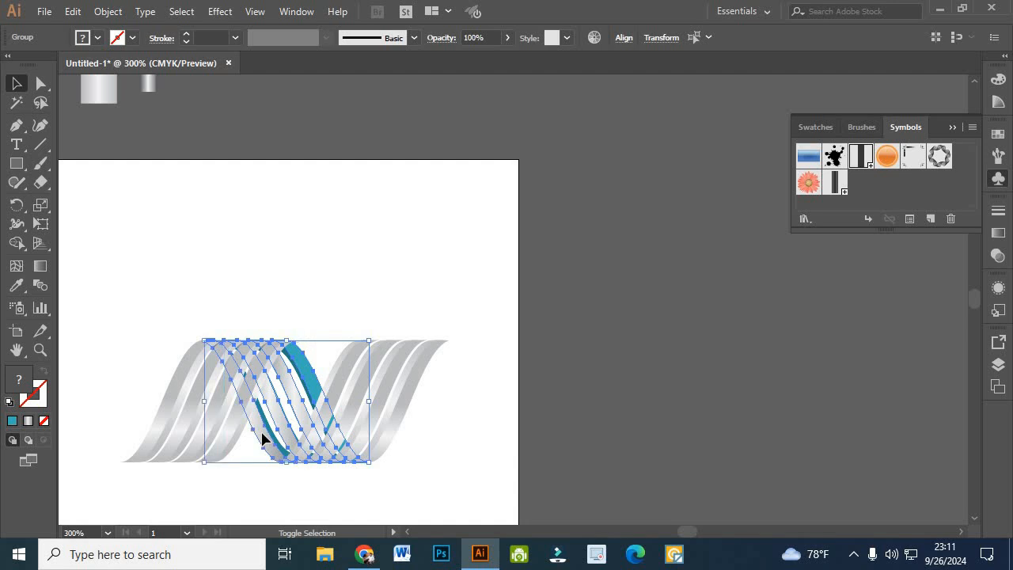
click(16, 283)
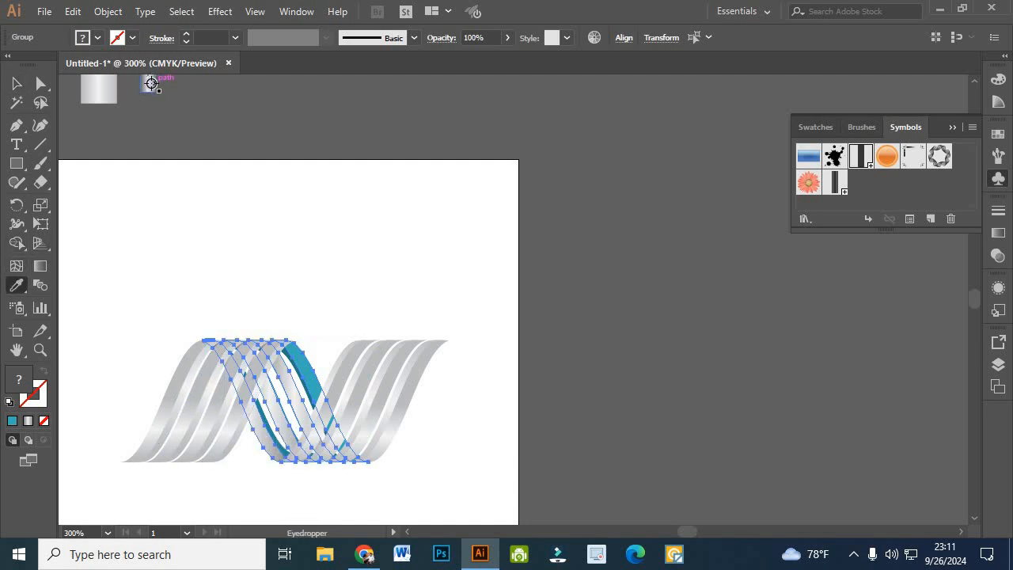
click(148, 83)
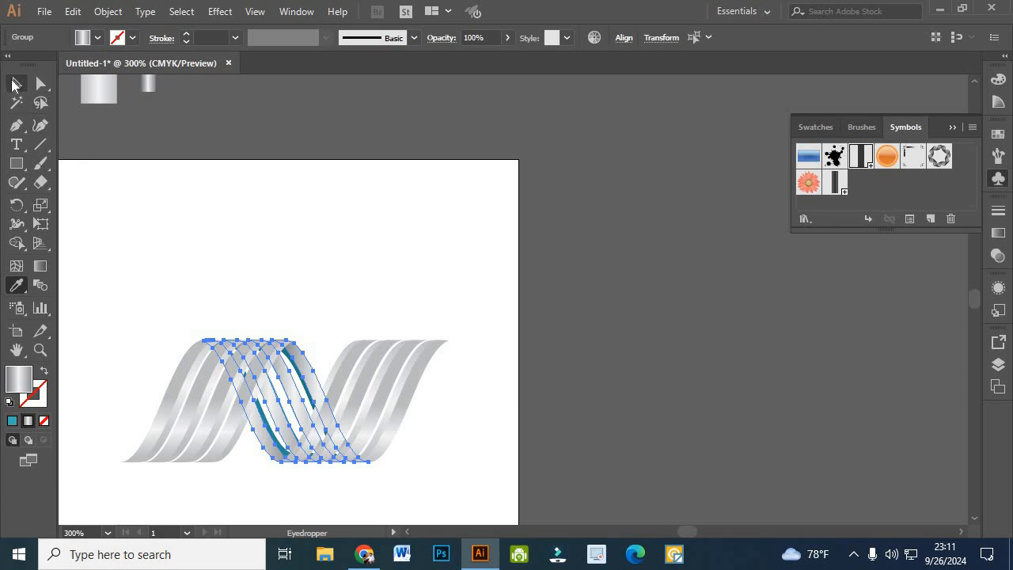
Redirect the darker silver gradient on the four descending front faces upward across nearly their full height, and deselect them.
click(38, 267)
mouse_move(264, 457)
mouse_down()
mouse_move(277, 408)
mouse_move(273, 351)
mouse_up()
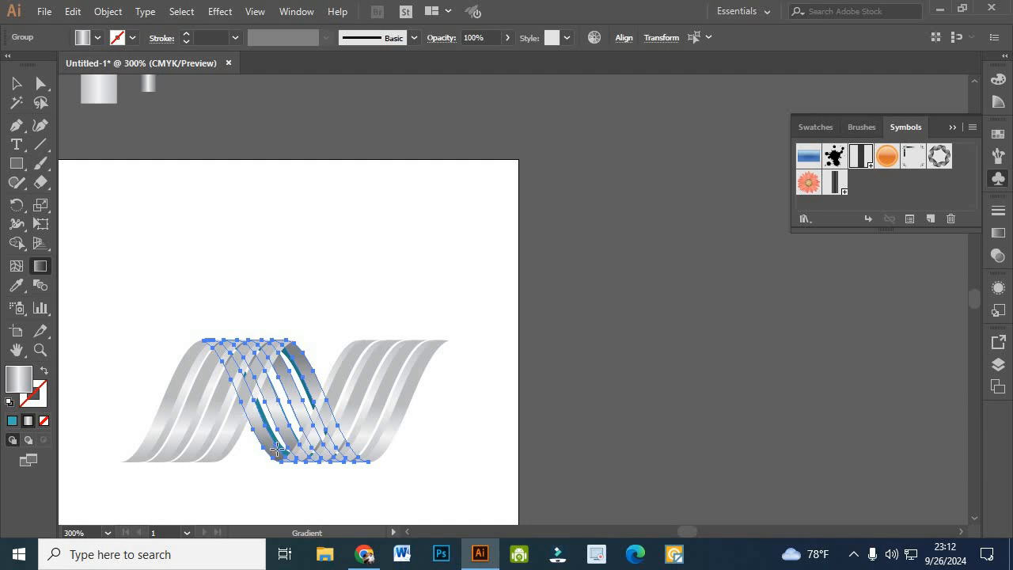
drag(276, 453, 281, 352)
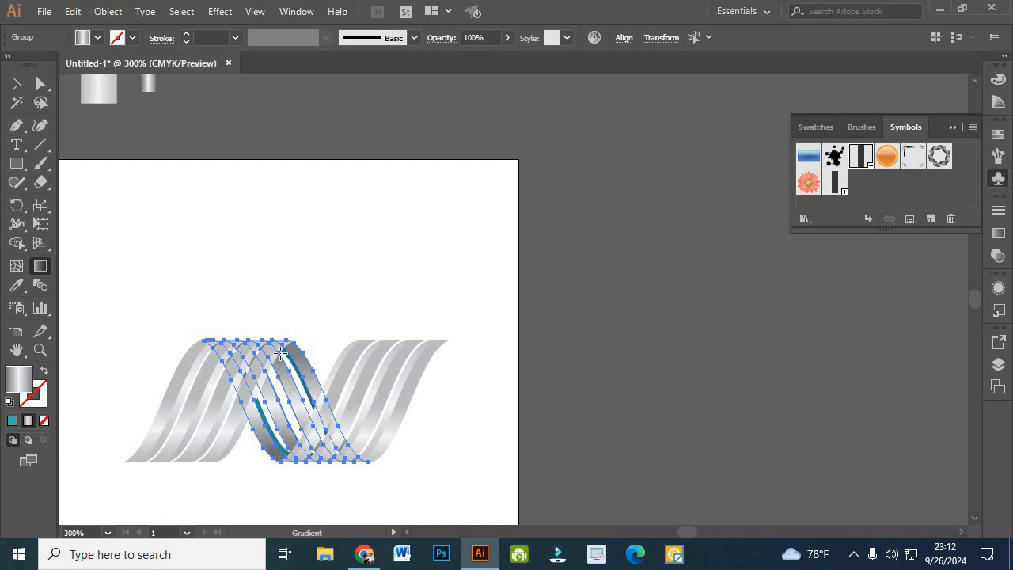
key(v)
click(187, 248)
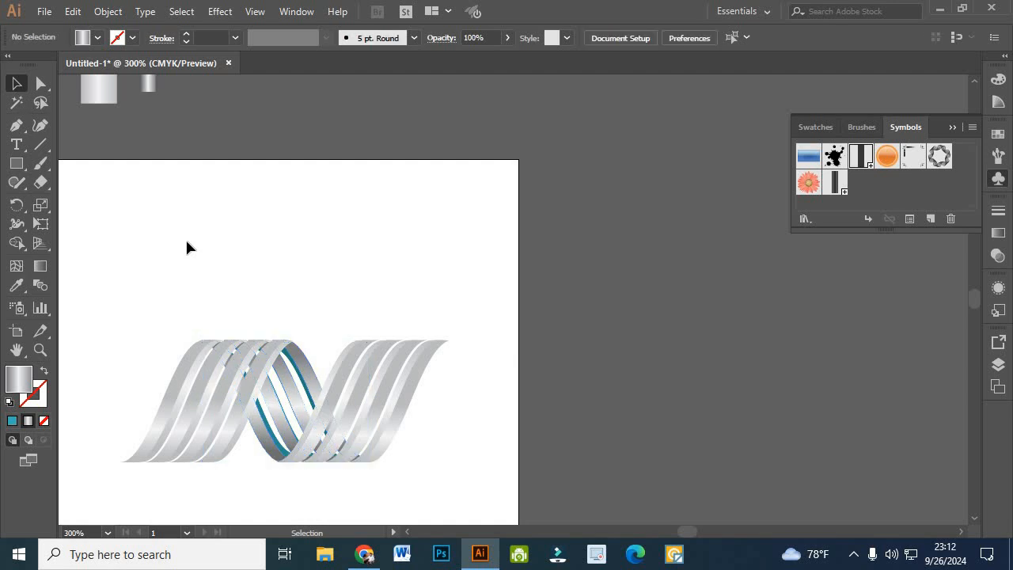
Fill the four dark teal side pieces of the descending stripes with the darker silver gradient sampled from the smaller swatch rectangle.
scroll(288, 377, up, 1)
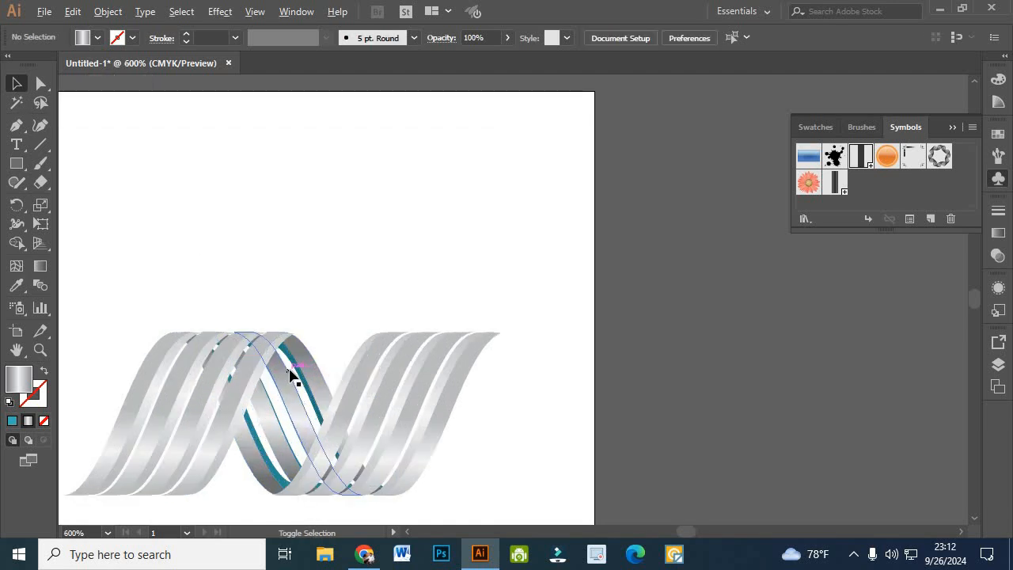
scroll(290, 377, up, 1)
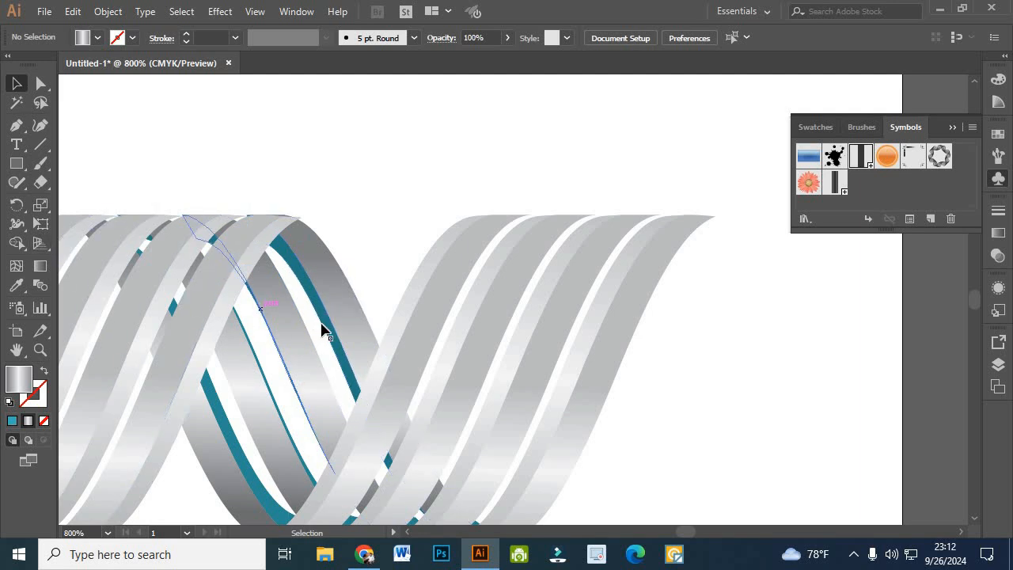
click(324, 331)
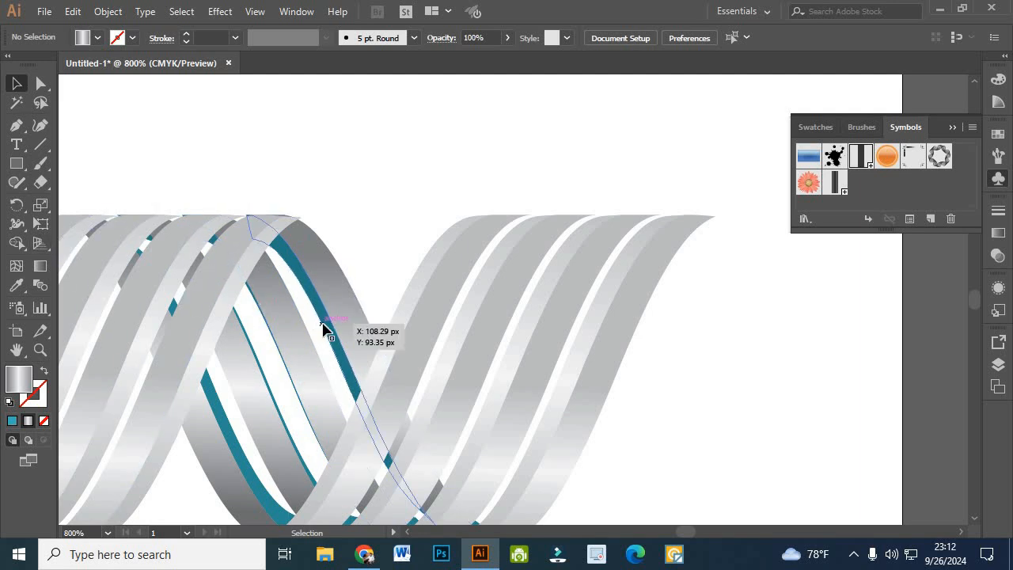
click(282, 365)
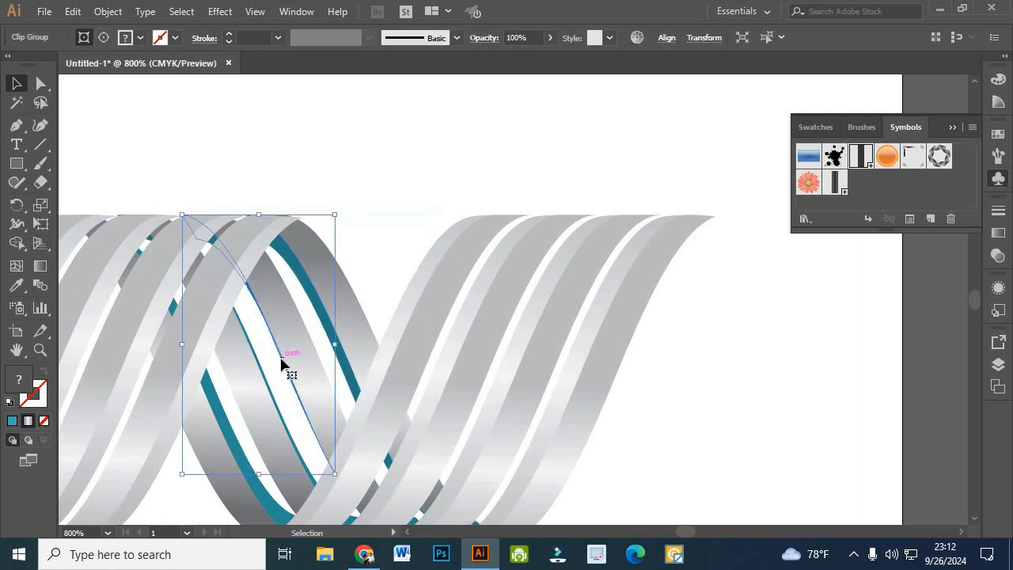
shift+click(325, 328)
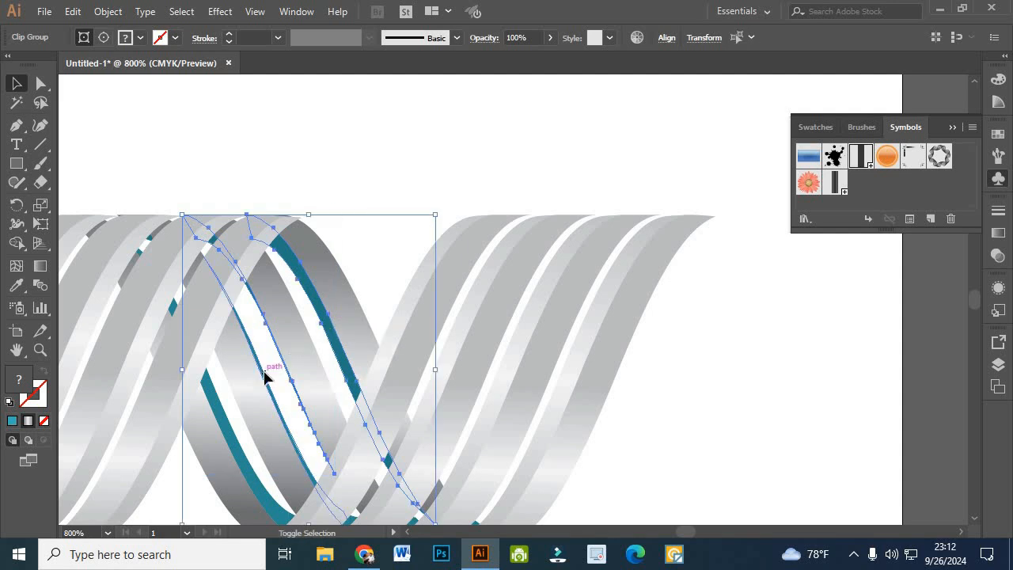
shift+click(230, 414)
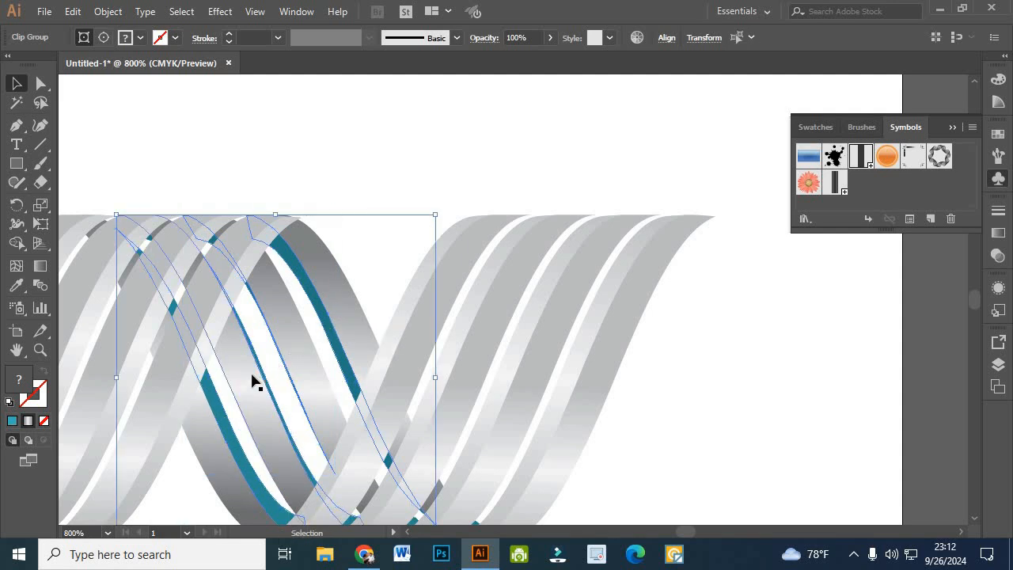
scroll(255, 372, down, 5)
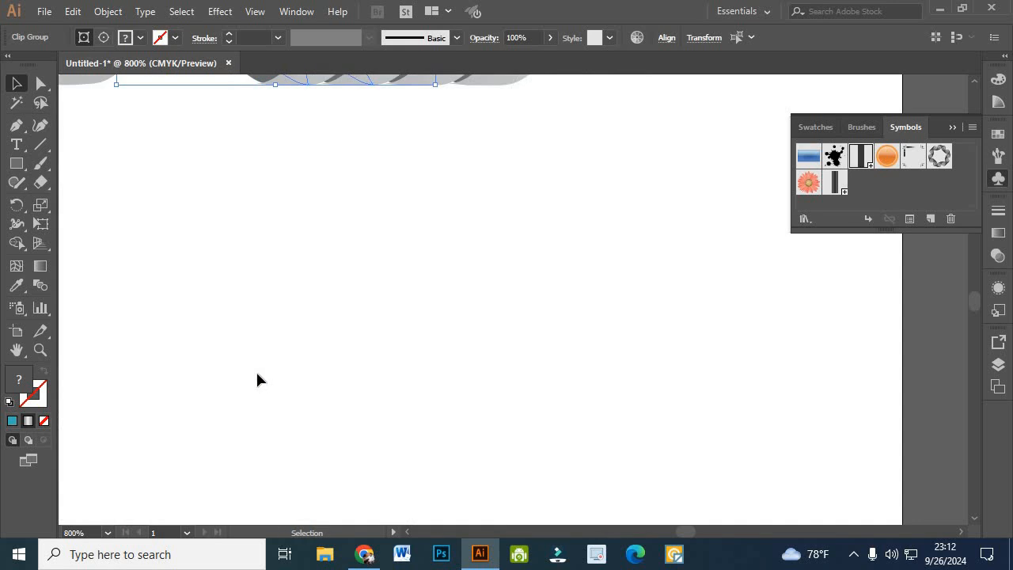
scroll(260, 377, right, 3)
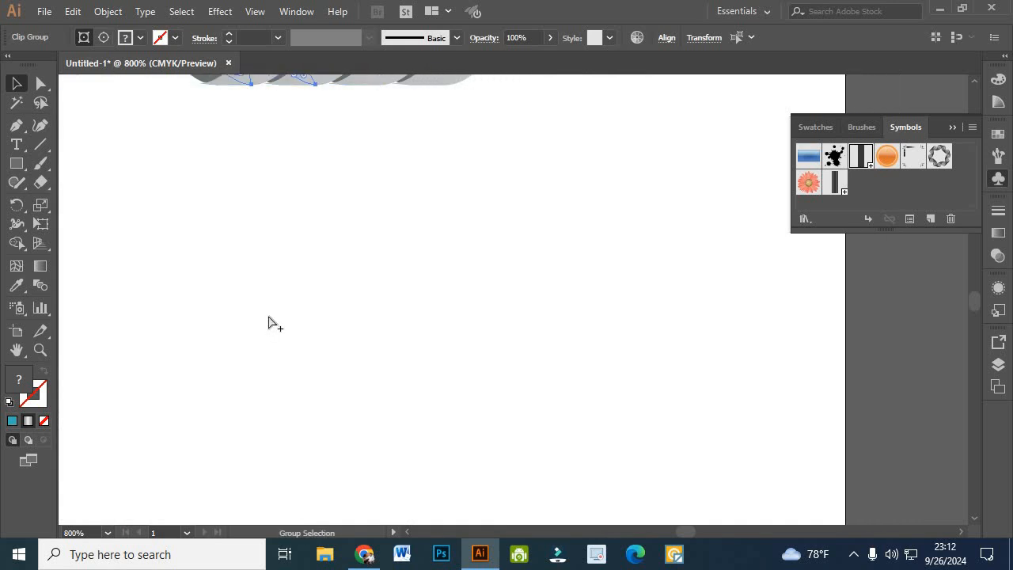
scroll(271, 319, down, 2)
scroll(272, 323, down, 2)
scroll(272, 323, up, 3)
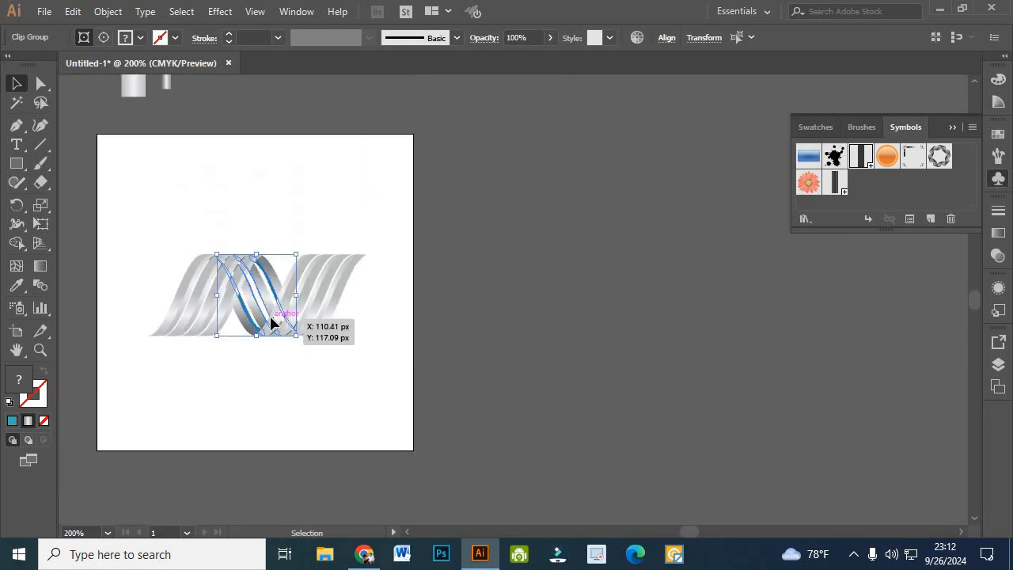
click(16, 285)
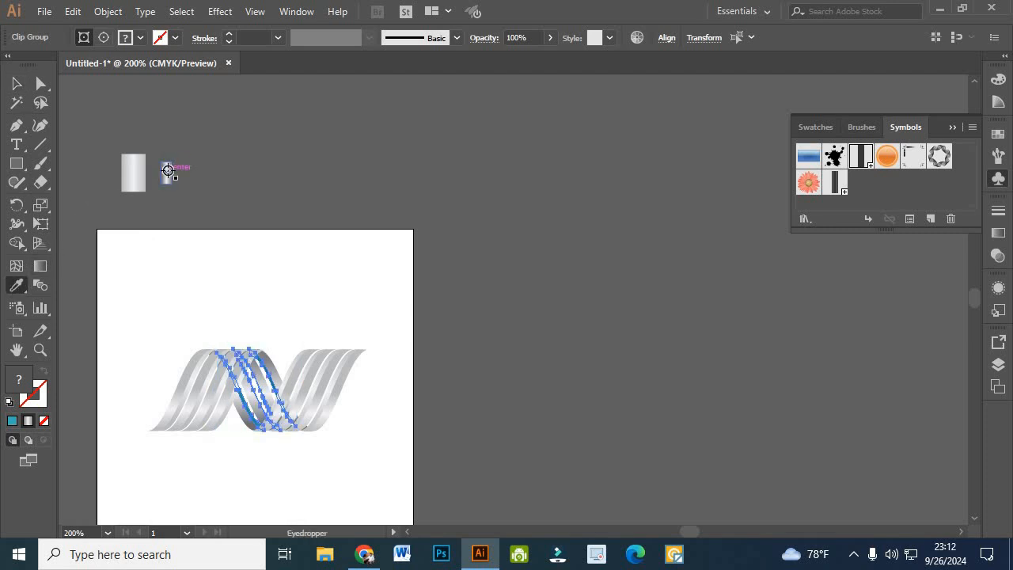
click(167, 171)
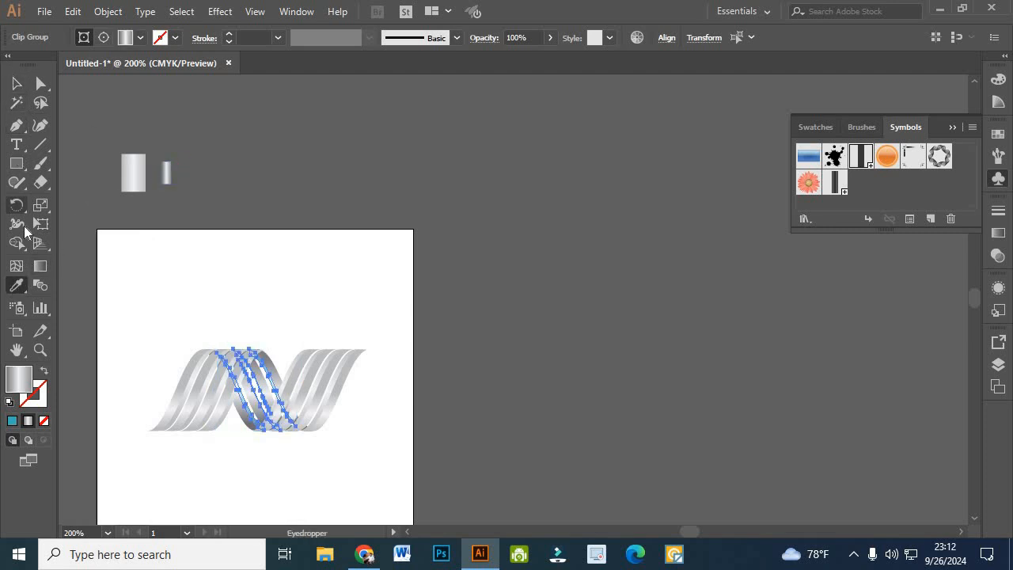
Redirect the darker silver gradient on the four descending side pieces vertically across the stripes' height, and deselect them.
click(39, 266)
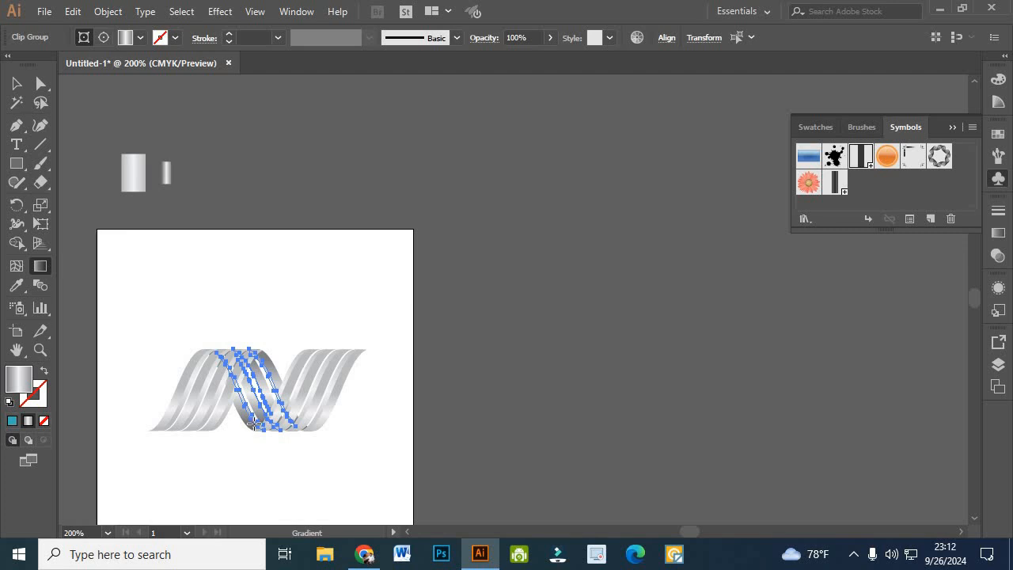
drag(255, 425, 258, 346)
drag(255, 447, 247, 342)
drag(246, 429, 244, 343)
mouse_move(242, 424)
mouse_down()
mouse_move(242, 349)
mouse_move(247, 418)
mouse_up()
mouse_move(251, 358)
mouse_down()
mouse_move(256, 461)
mouse_move(253, 452)
mouse_up()
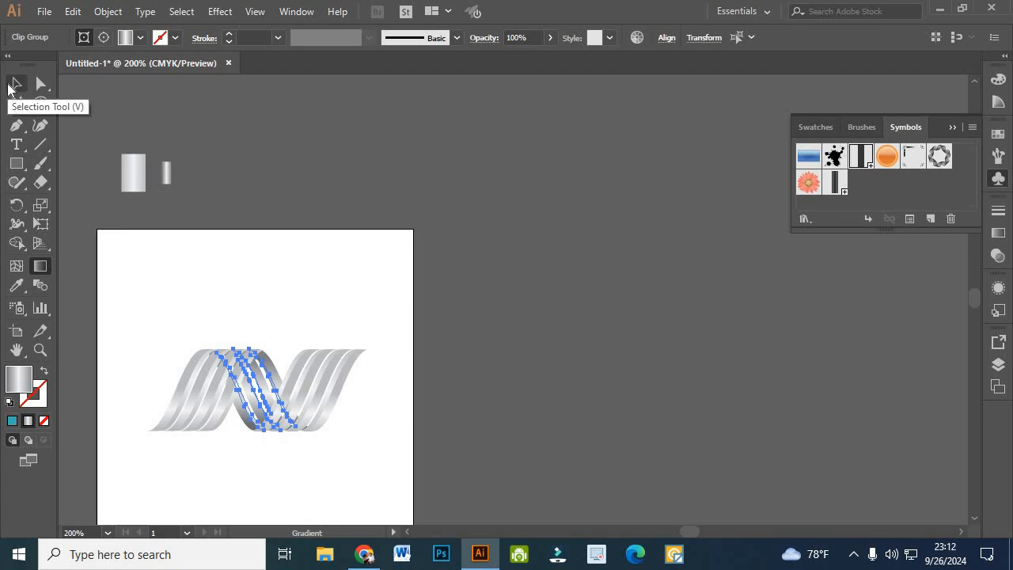
click(11, 85)
click(105, 275)
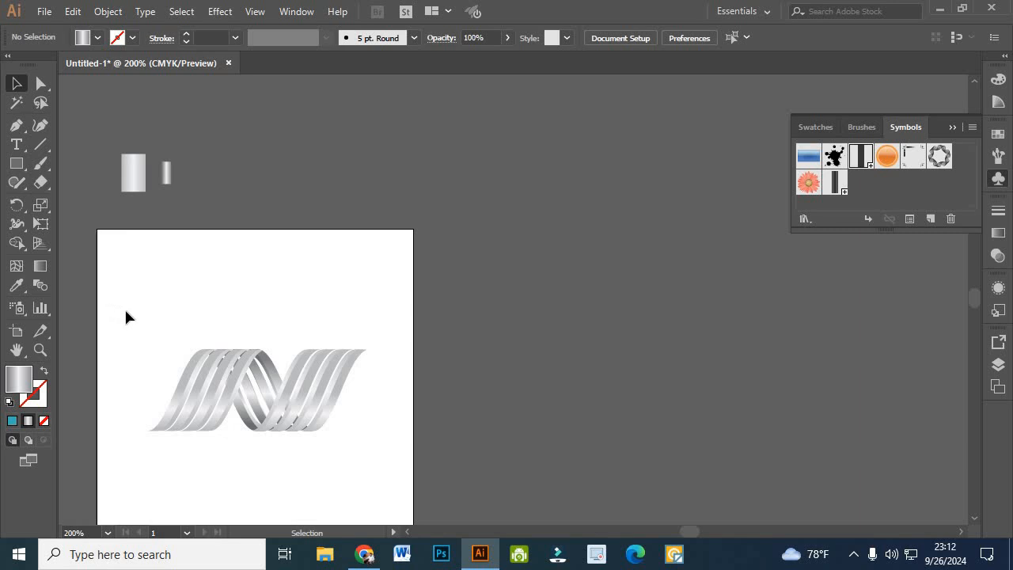
scroll(126, 311, down, 2)
scroll(149, 308, up, 1)
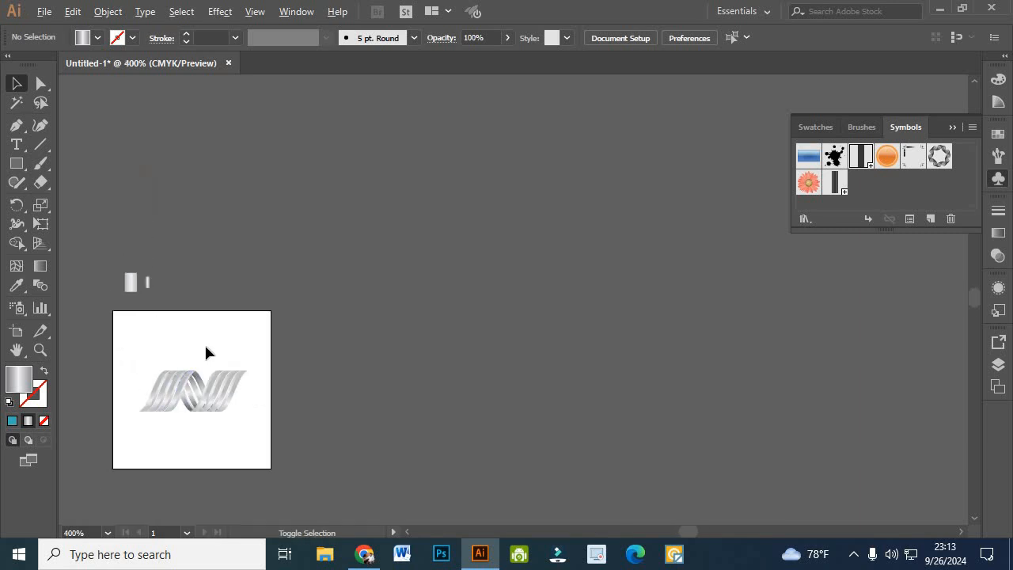
scroll(205, 346, up, 4)
scroll(224, 346, down, 1)
scroll(225, 346, down, 2)
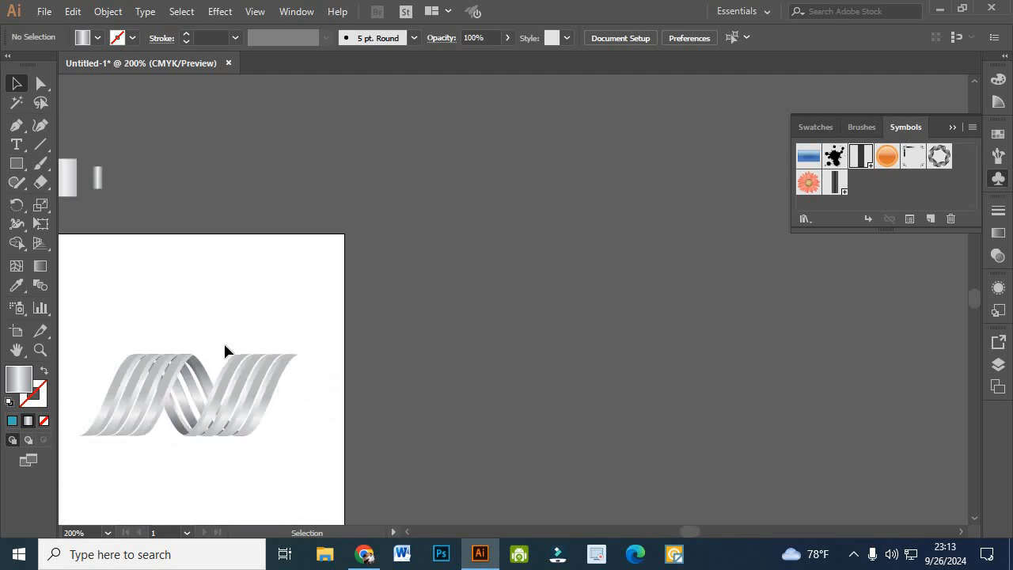
Stretch the whole striped logo slightly taller by moving its upper edge upward, keeping its width, and deselect it.
drag(247, 311, 314, 264)
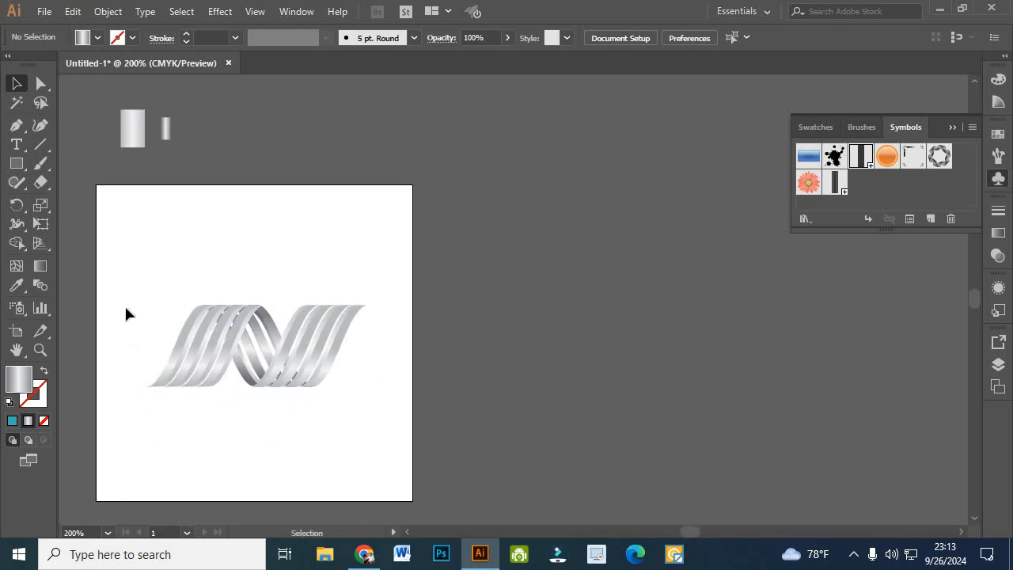
drag(124, 304, 346, 394)
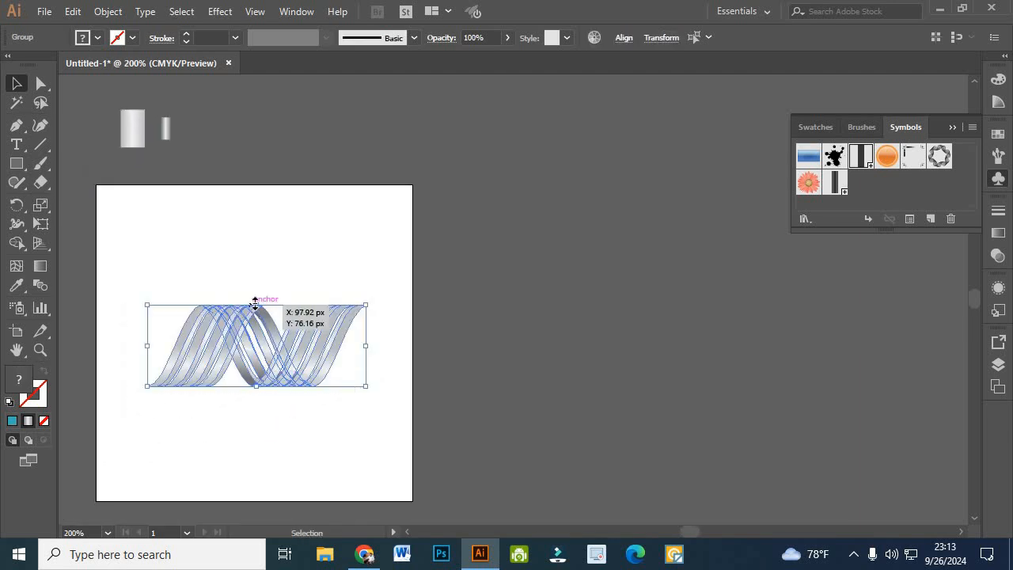
drag(256, 299, 256, 290)
click(269, 256)
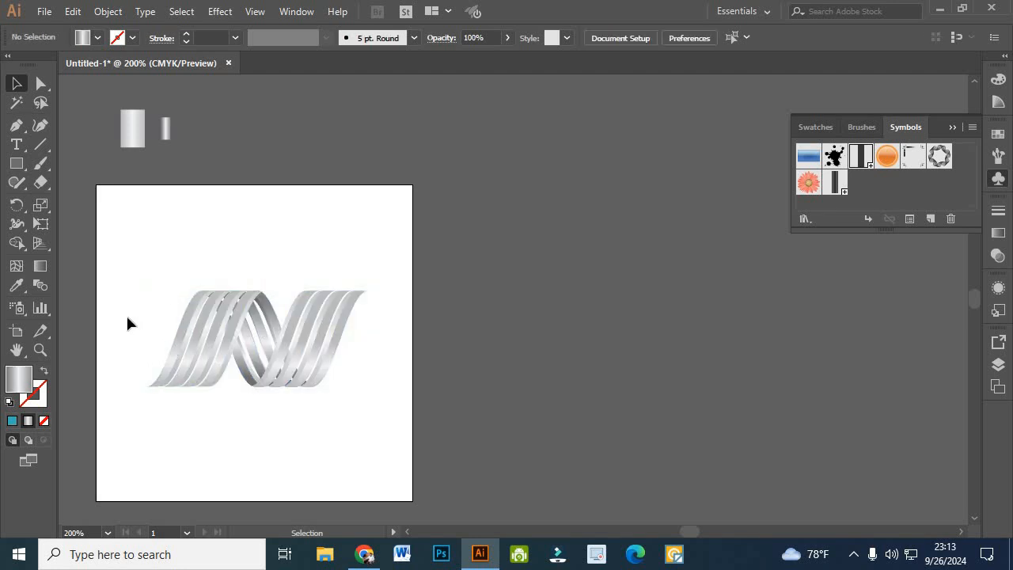
Draw a rectangle covering the whole artboard and fill it with the black swatch.
scroll(137, 320, down, 3)
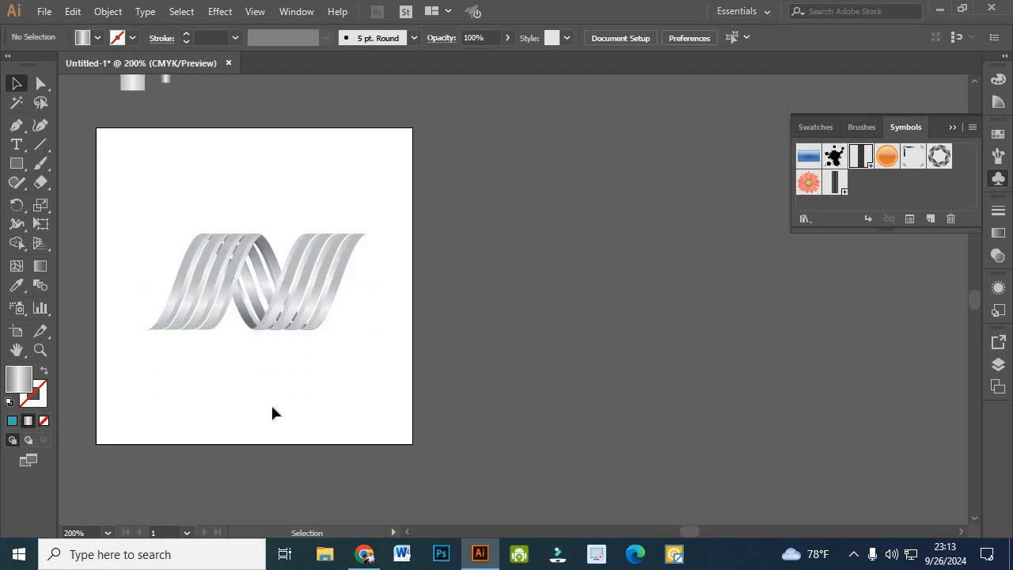
click(16, 163)
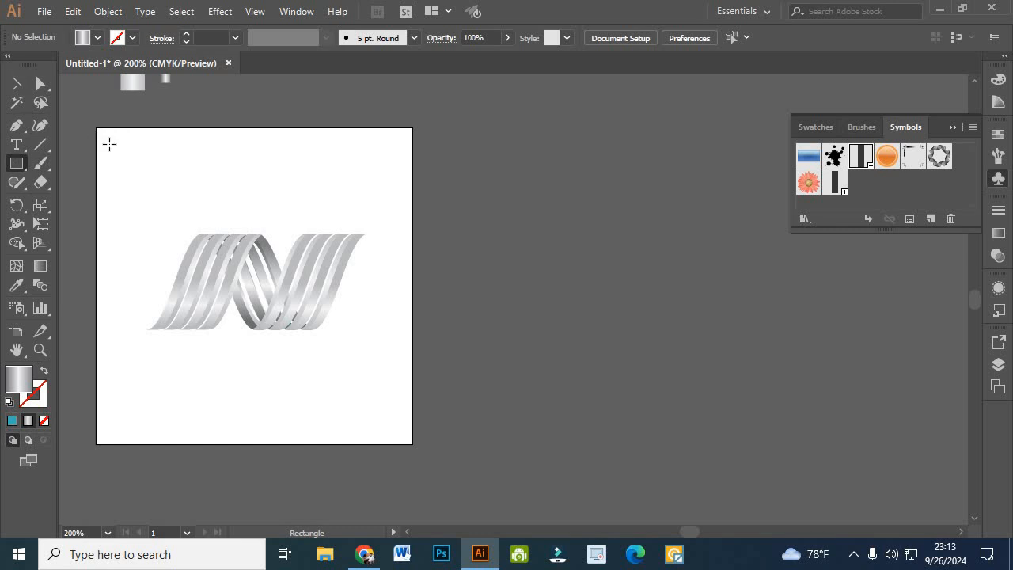
drag(96, 128, 412, 448)
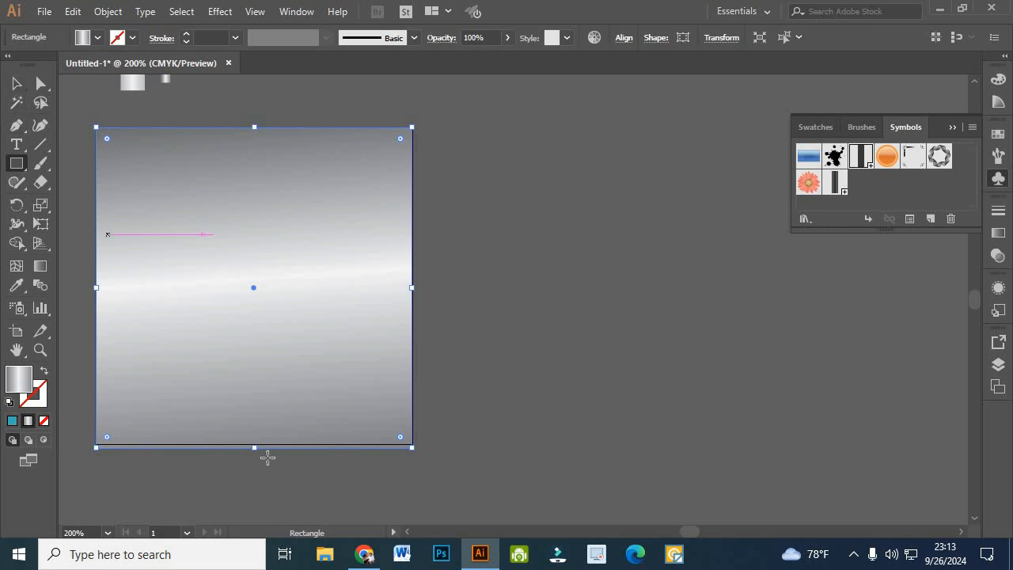
click(16, 85)
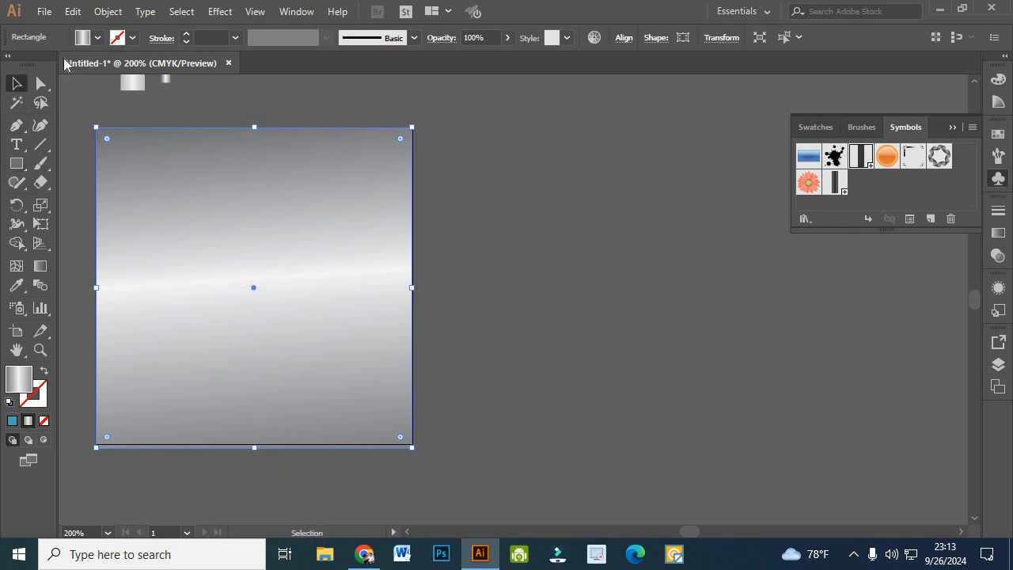
click(98, 38)
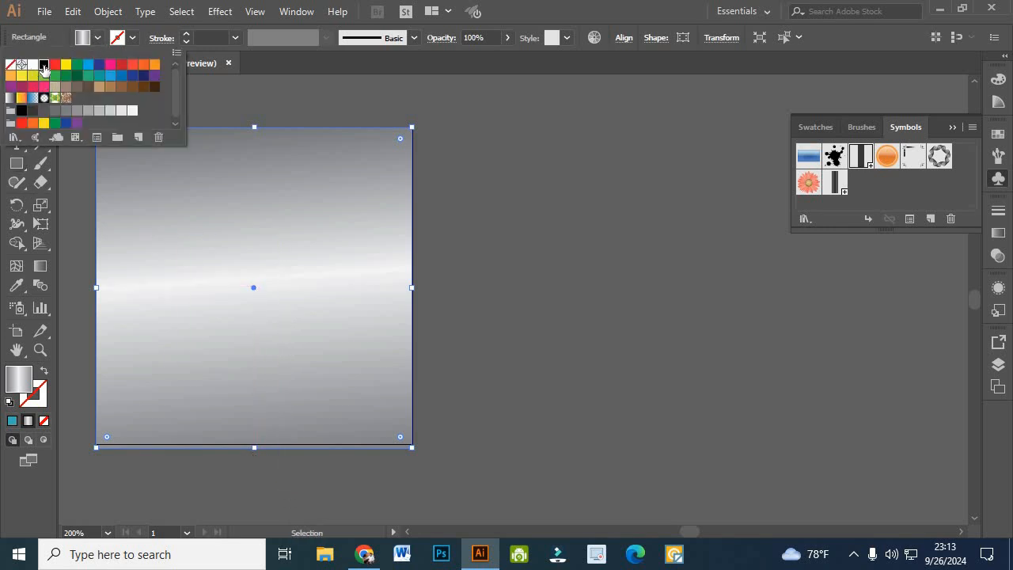
click(44, 64)
Send the black rectangle to the back behind the striped logo, and deselect it.
click(156, 215)
right_click(156, 214)
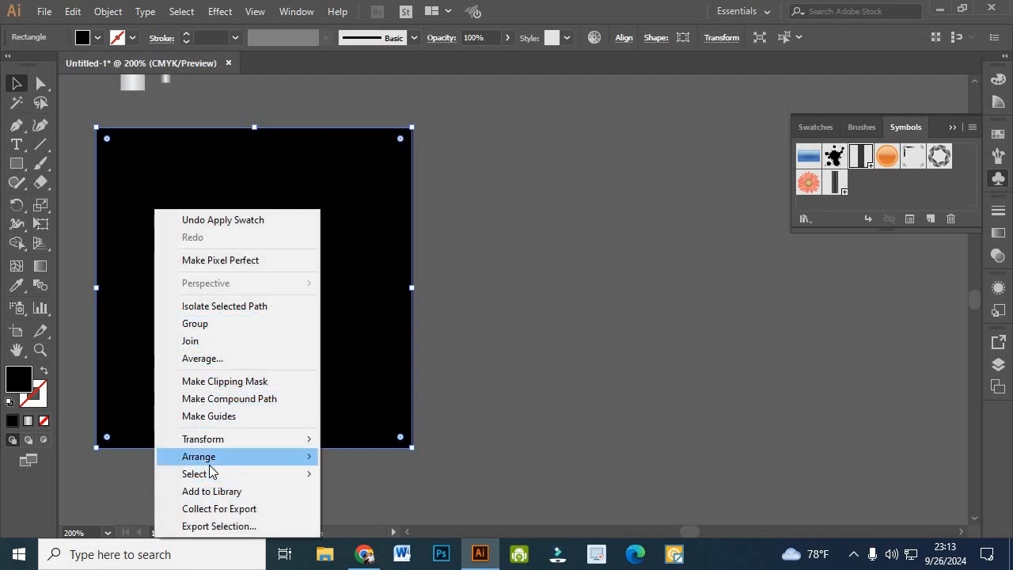
mouse_move(212, 466)
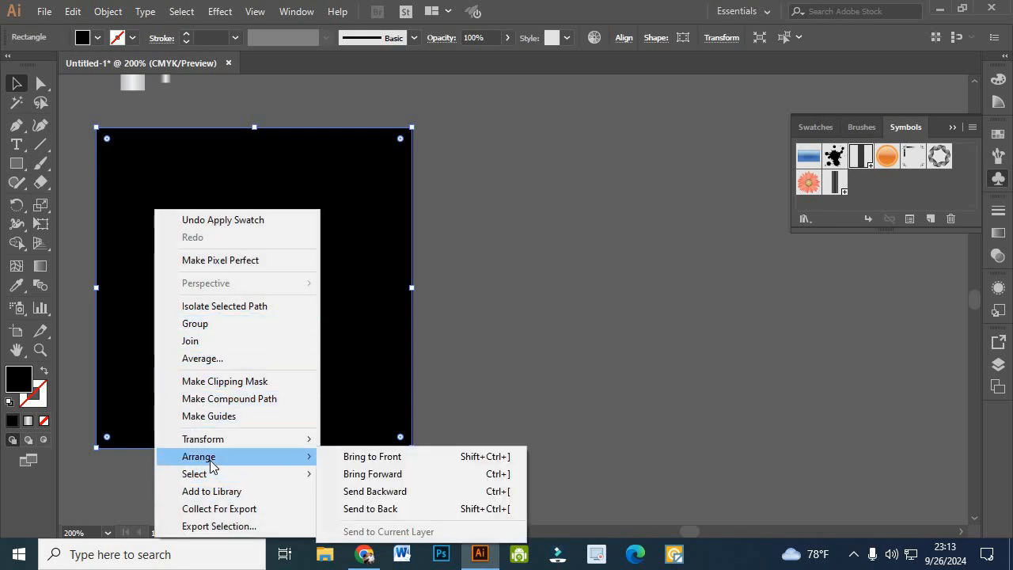
click(376, 512)
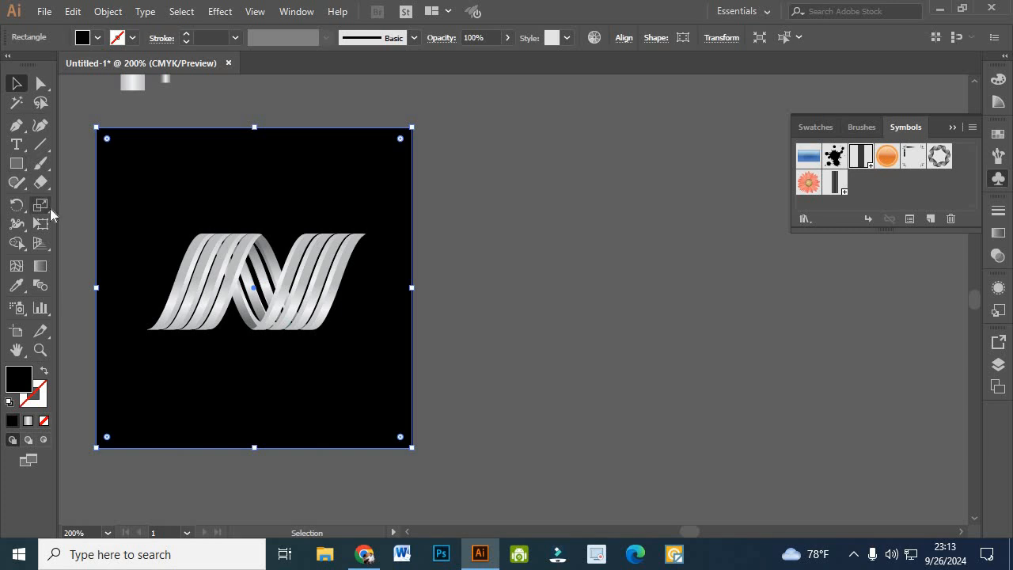
click(69, 213)
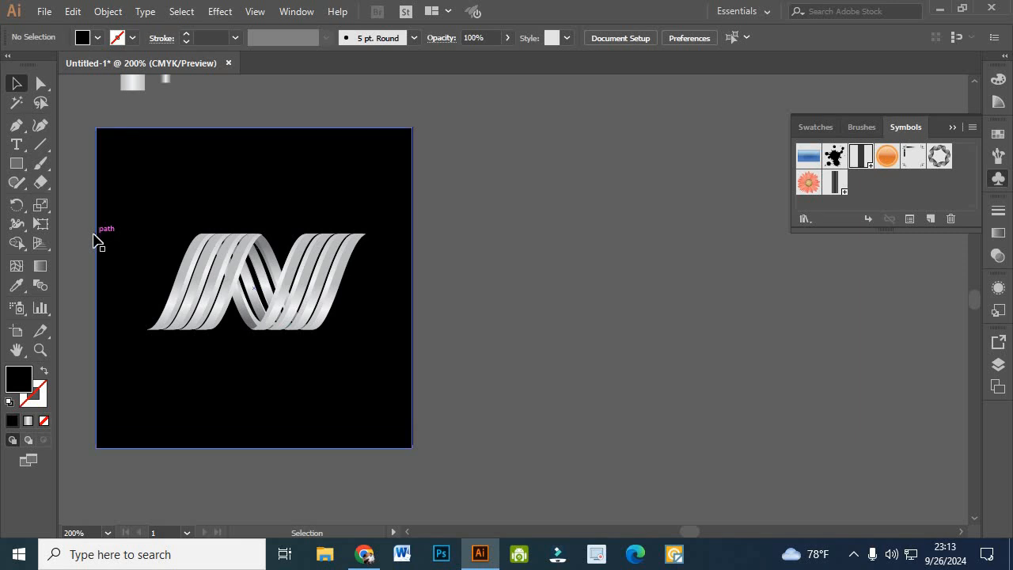
scroll(69, 318, up, 1)
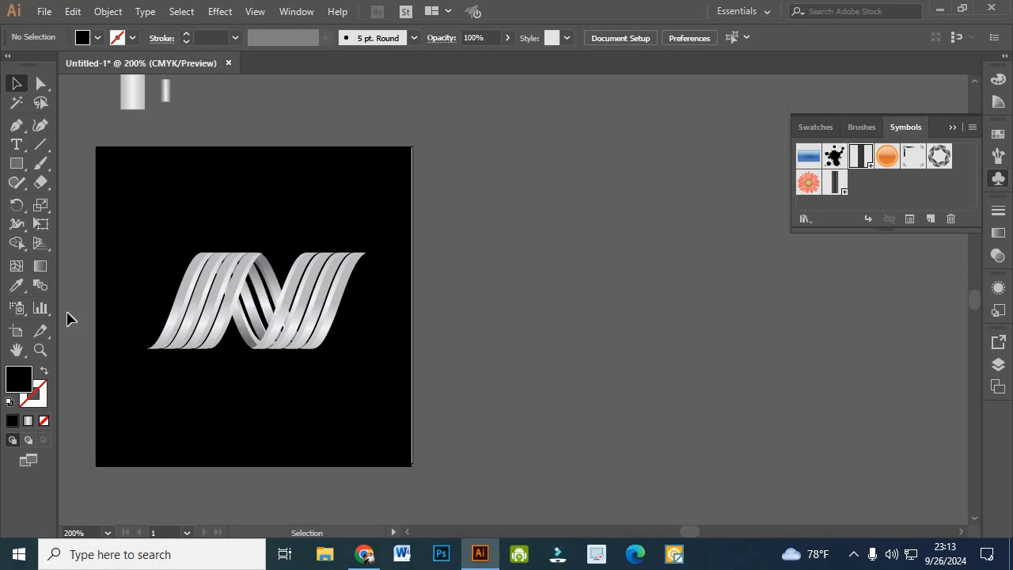
scroll(110, 316, down, 1)
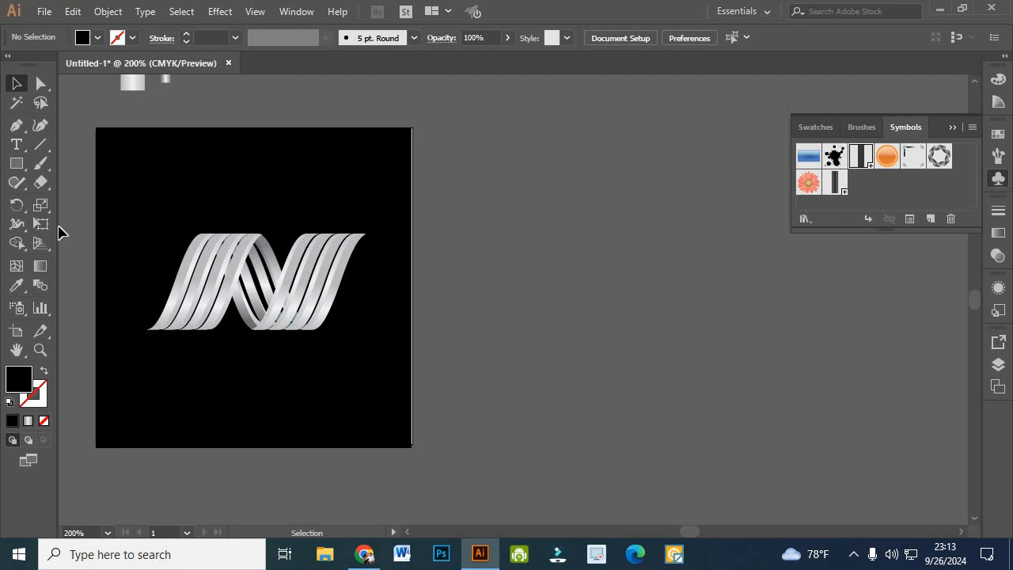
scroll(61, 232, down, 1)
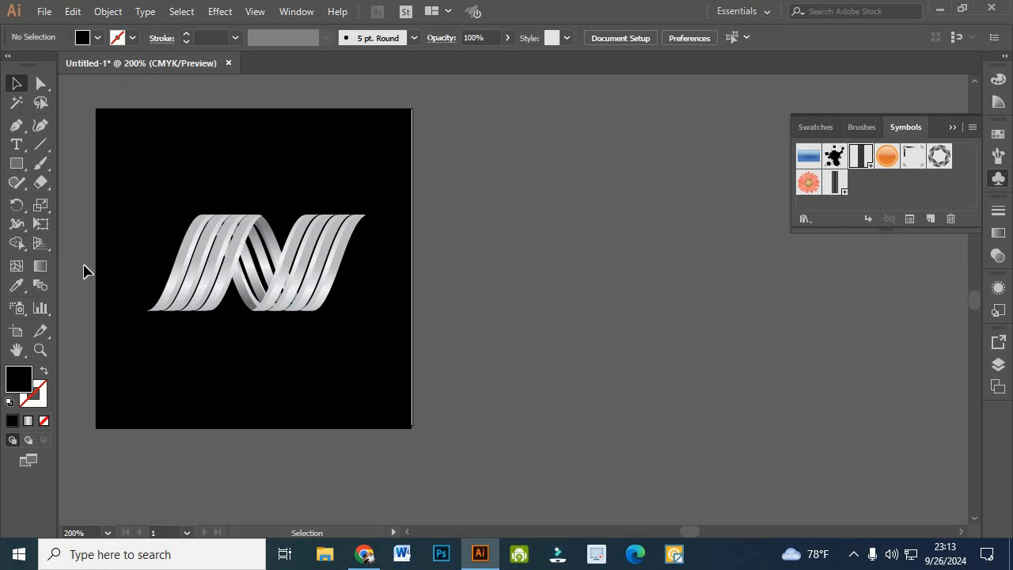
scroll(74, 242, down, 1)
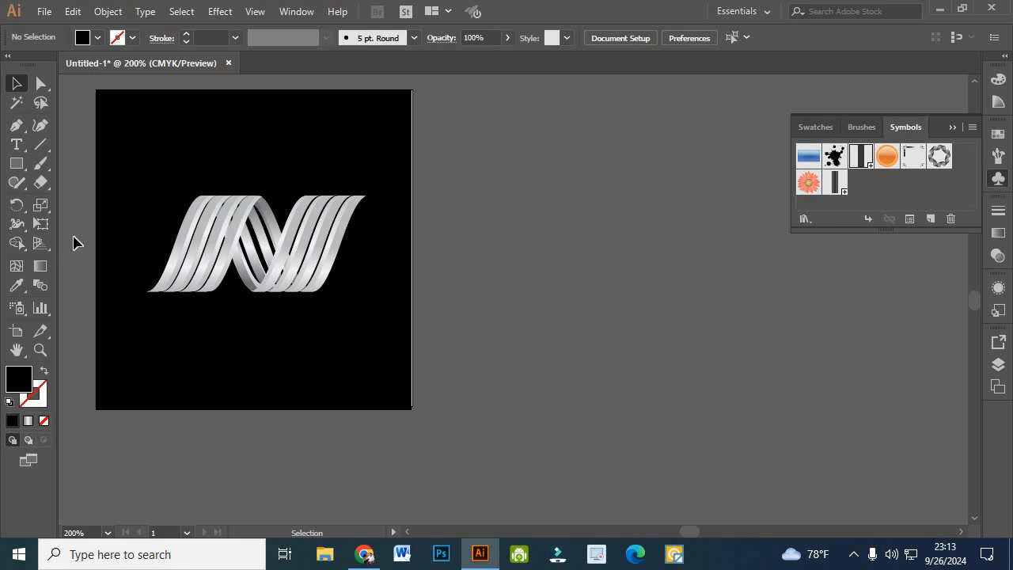
scroll(73, 242, up, 1)
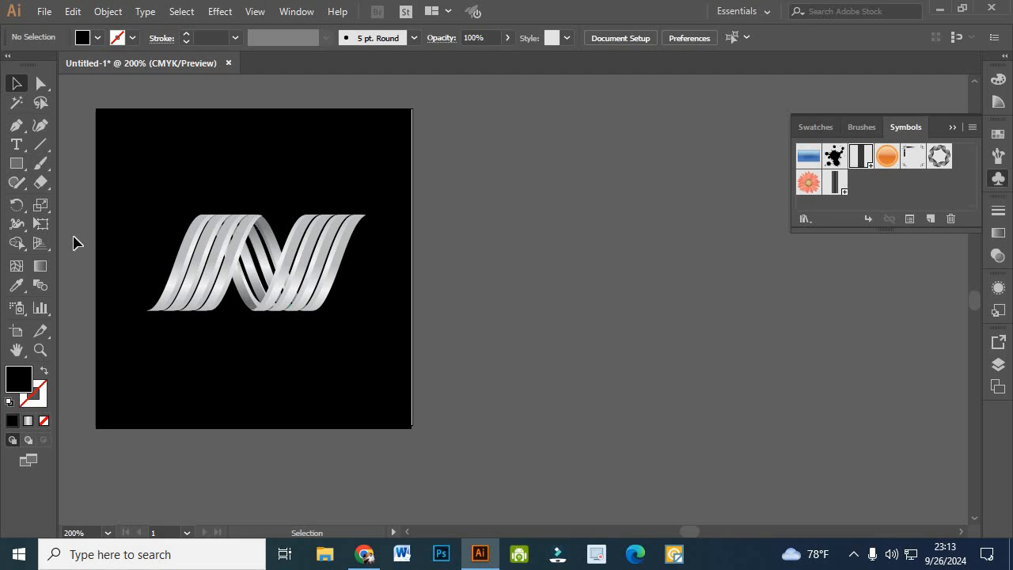
scroll(74, 242, up, 2)
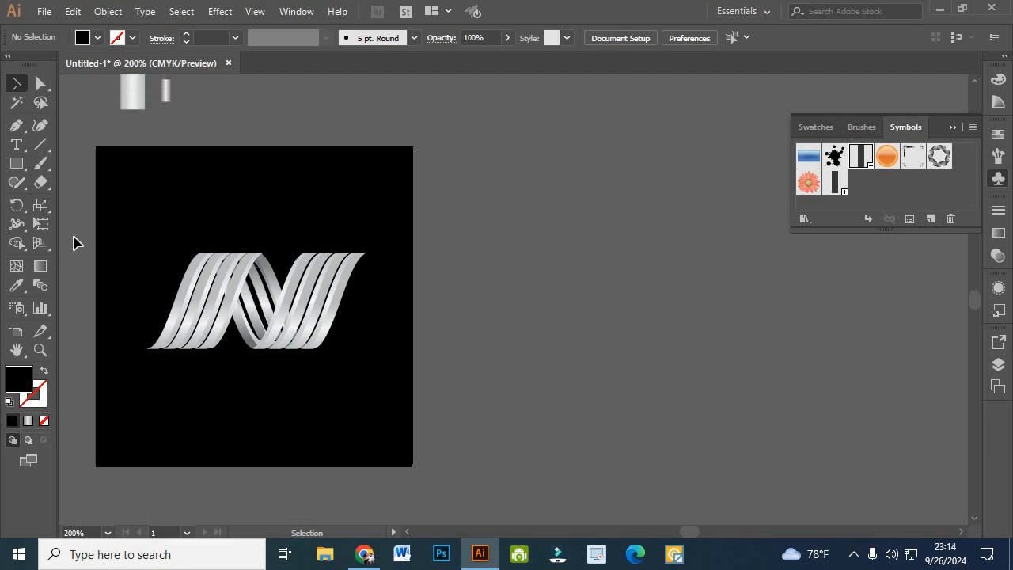